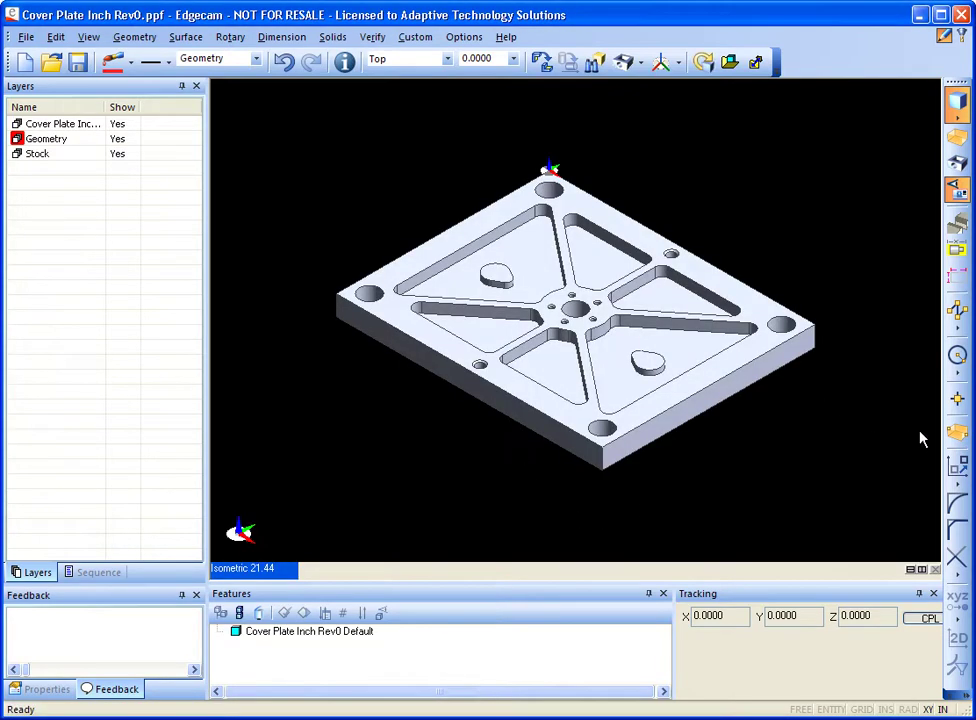
# Step: Create automatic box stock around the cover plate in Gold on the Stock layer, with a Z Min offset of 0.5
pyautogui.click(955, 433)
pyautogui.click(476, 358)
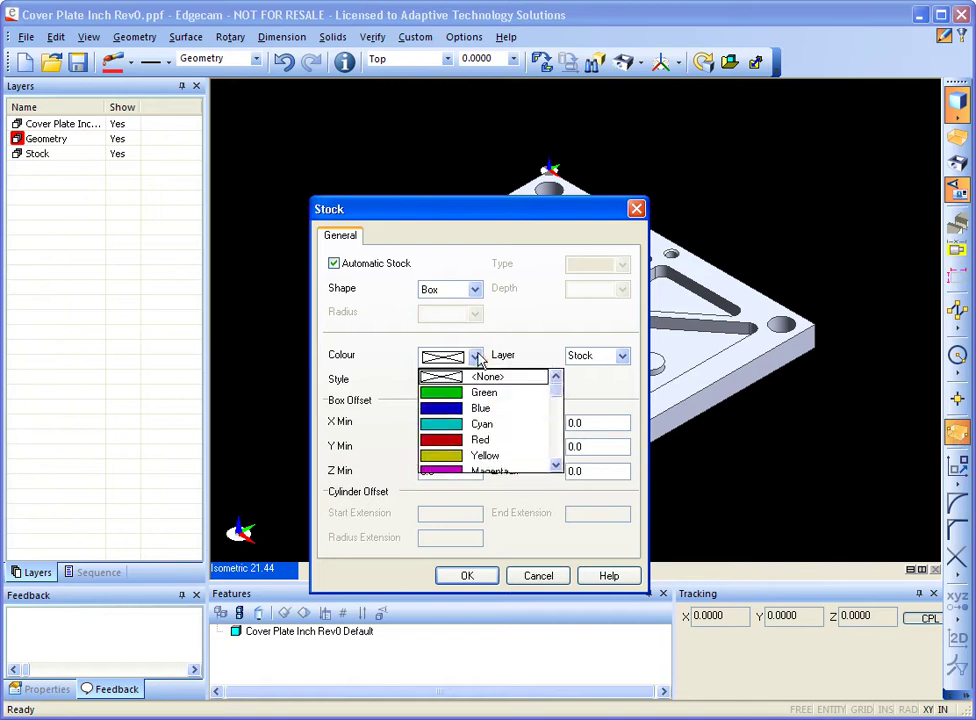
pyautogui.scroll(-6, 515, 415)
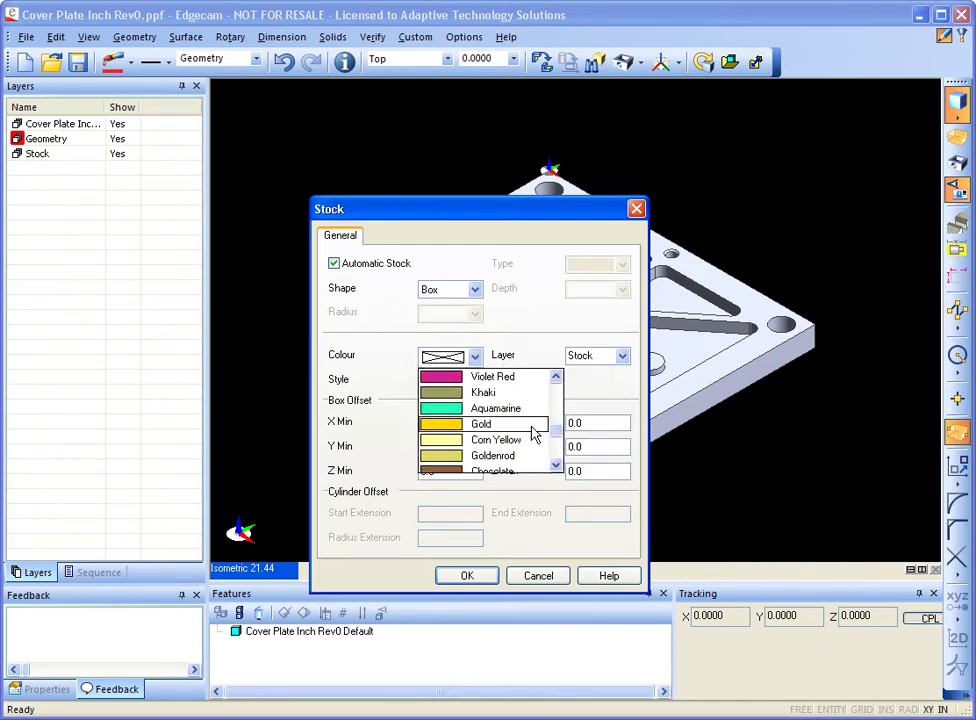
pyautogui.click(528, 432)
pyautogui.click(480, 578)
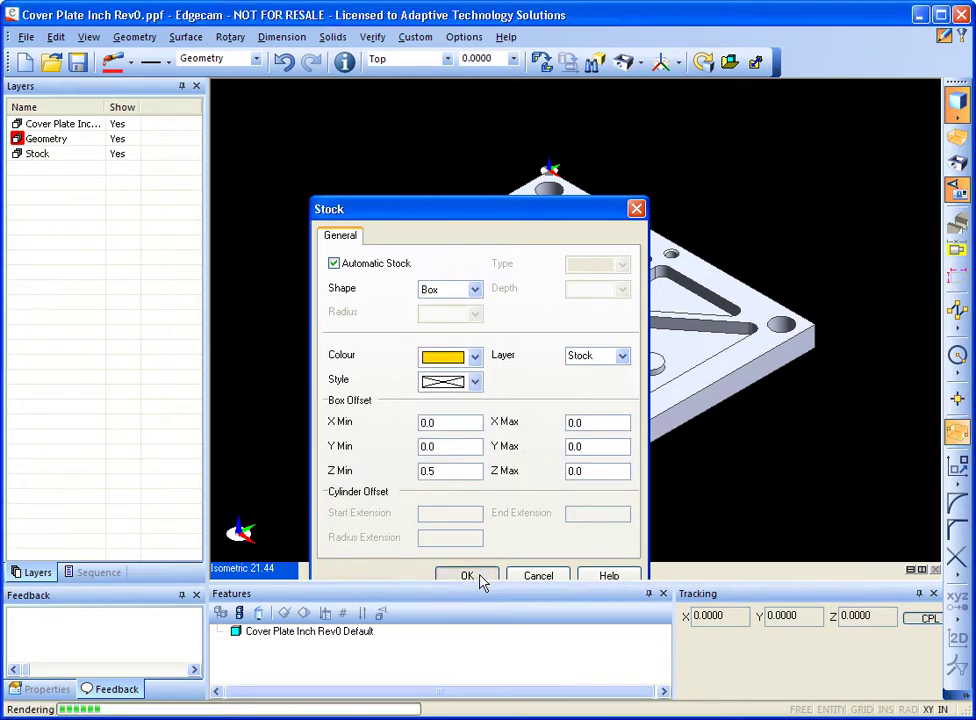
# Step: Insert a machine vice, locating its fixed jaw on the stock's back lower edge and its sliding jaw on the opposite front lower edge
pyautogui.click(957, 224)
pyautogui.click(497, 386)
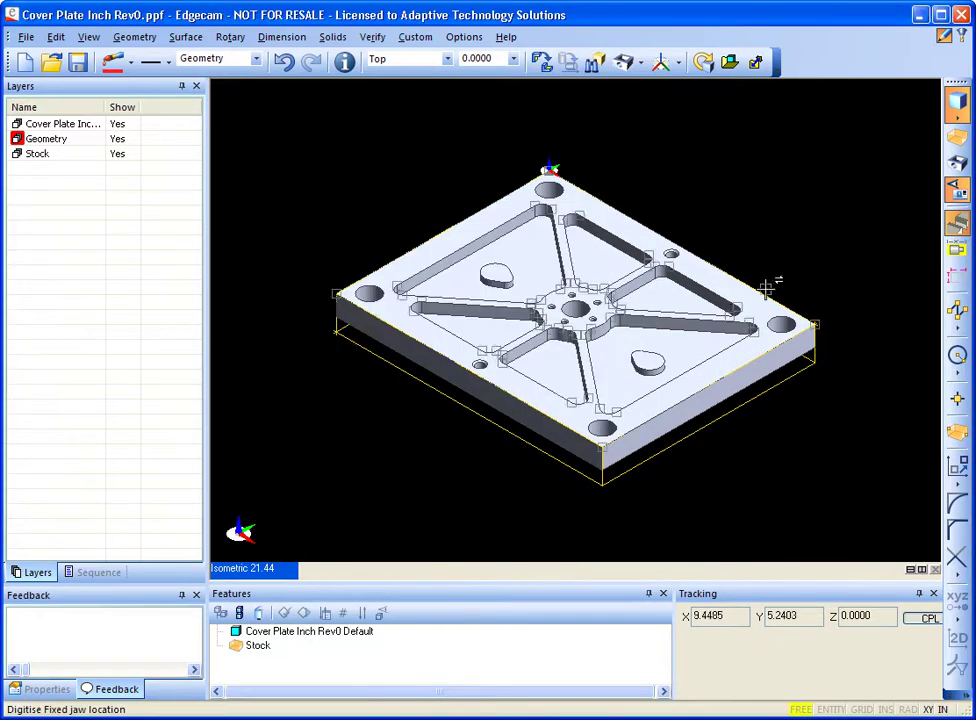
pyautogui.moveTo(769, 281); pyautogui.dragTo(718, 316, button='middle')
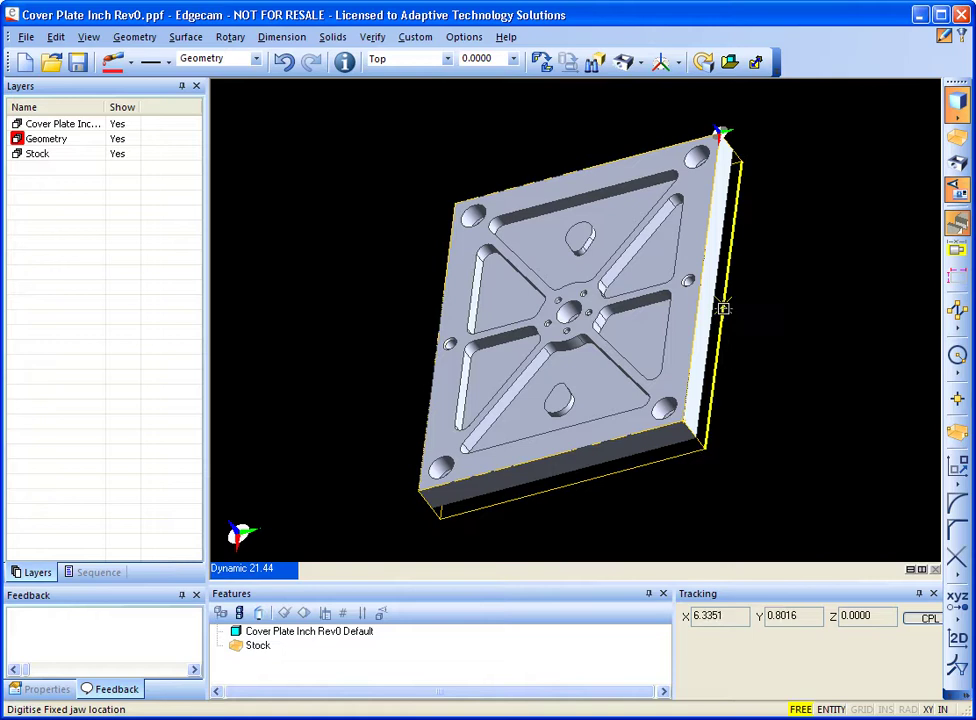
pyautogui.click(723, 307)
pyautogui.moveTo(552, 340); pyautogui.dragTo(525, 386, button='middle')
pyautogui.click(497, 377)
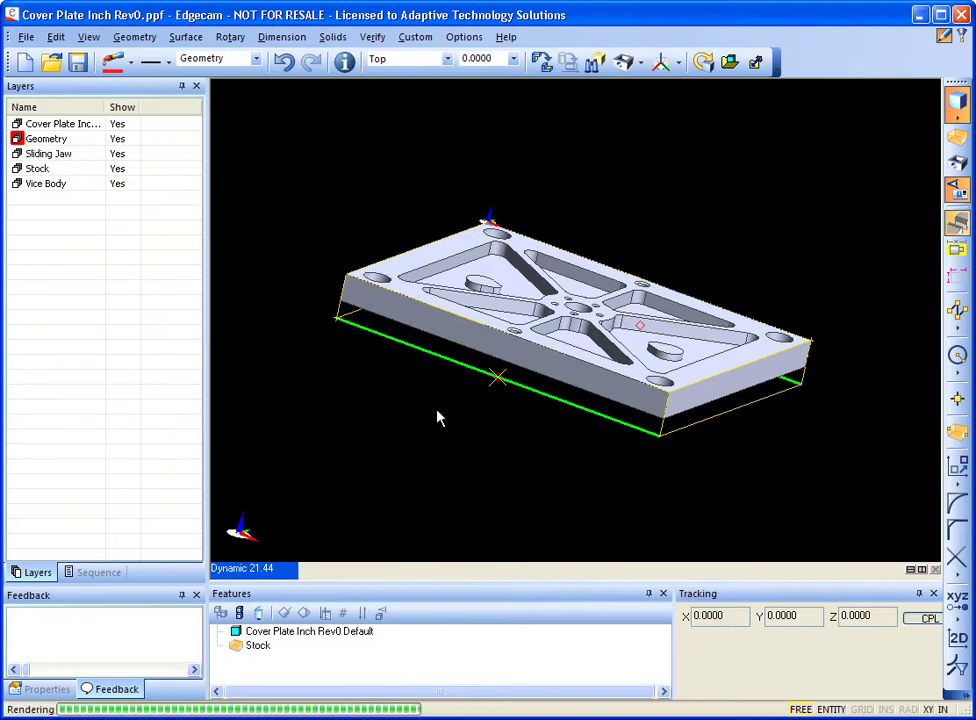
# Step: Run Feature Finder on the cover plate solid with 2D Boss detection enabled alongside vertical holes and 2D pockets
pyautogui.click(268, 569)
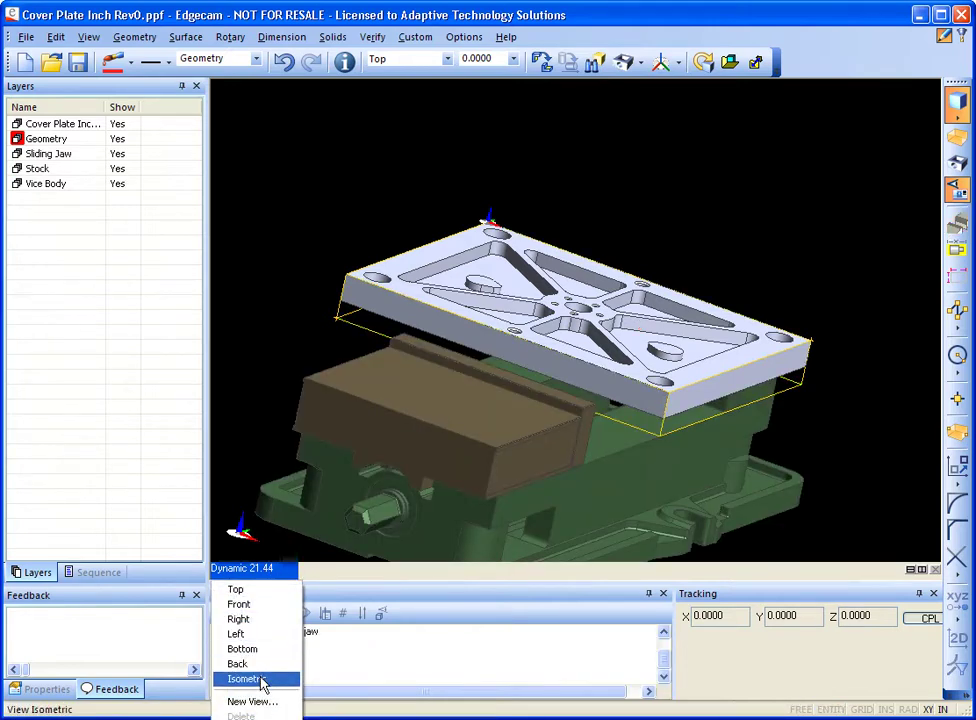
pyautogui.click(261, 679)
pyautogui.moveTo(338, 177); pyautogui.dragTo(334, 119, button='middle')
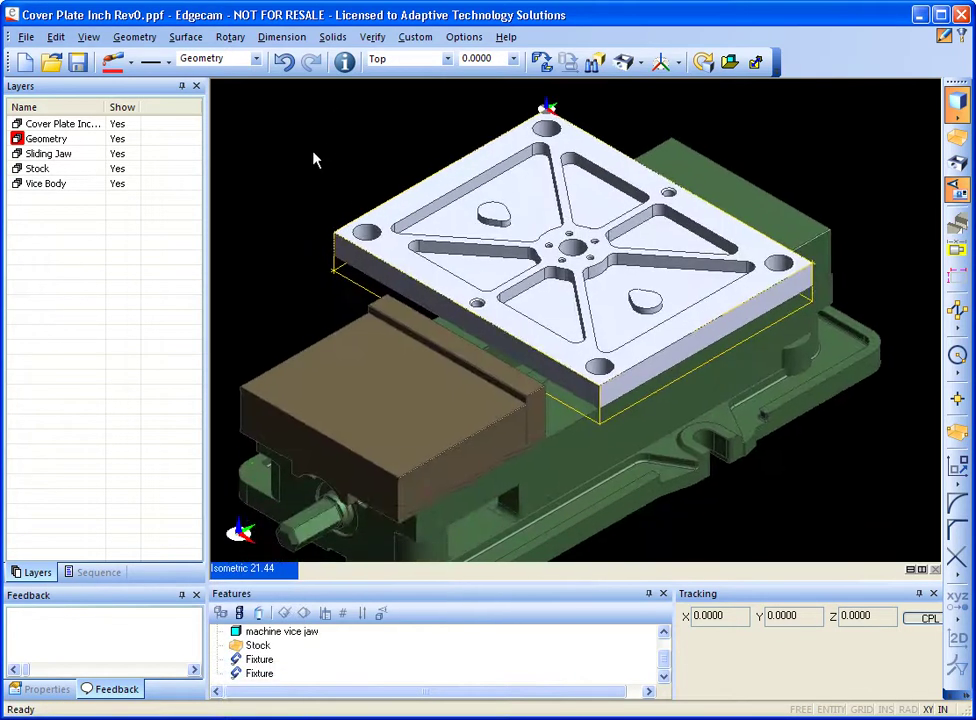
pyautogui.click(594, 62)
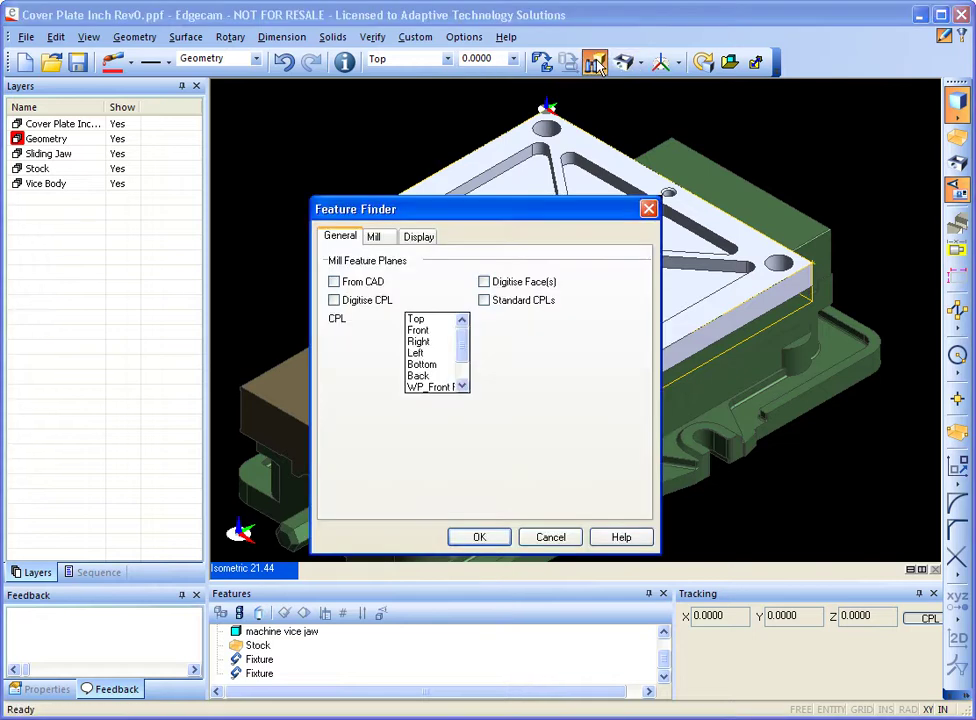
pyautogui.click(374, 239)
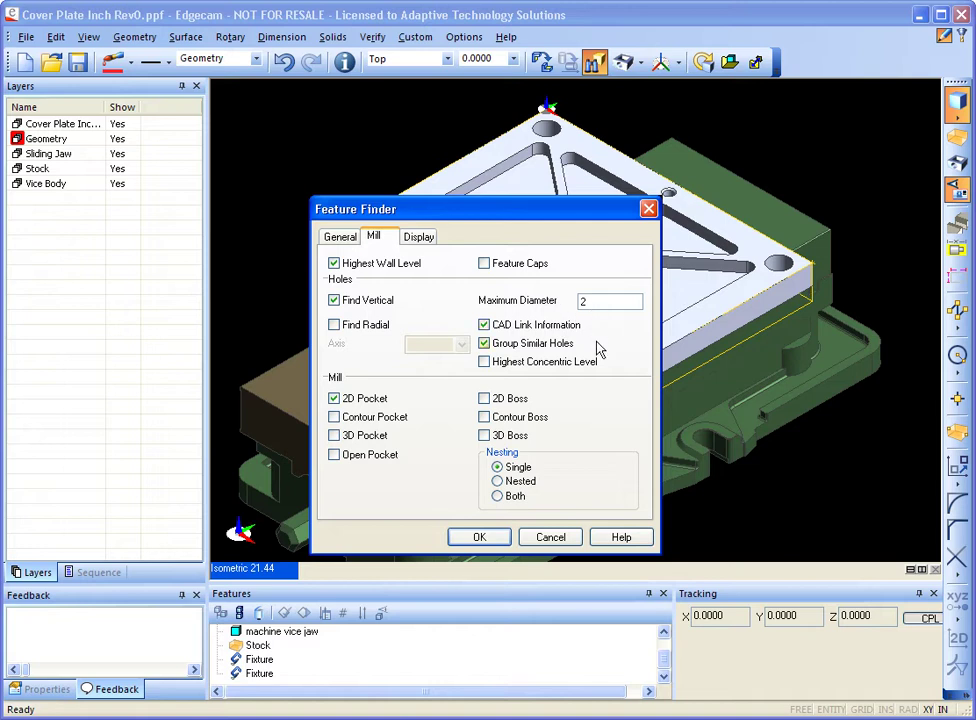
pyautogui.click(508, 400)
pyautogui.click(462, 538)
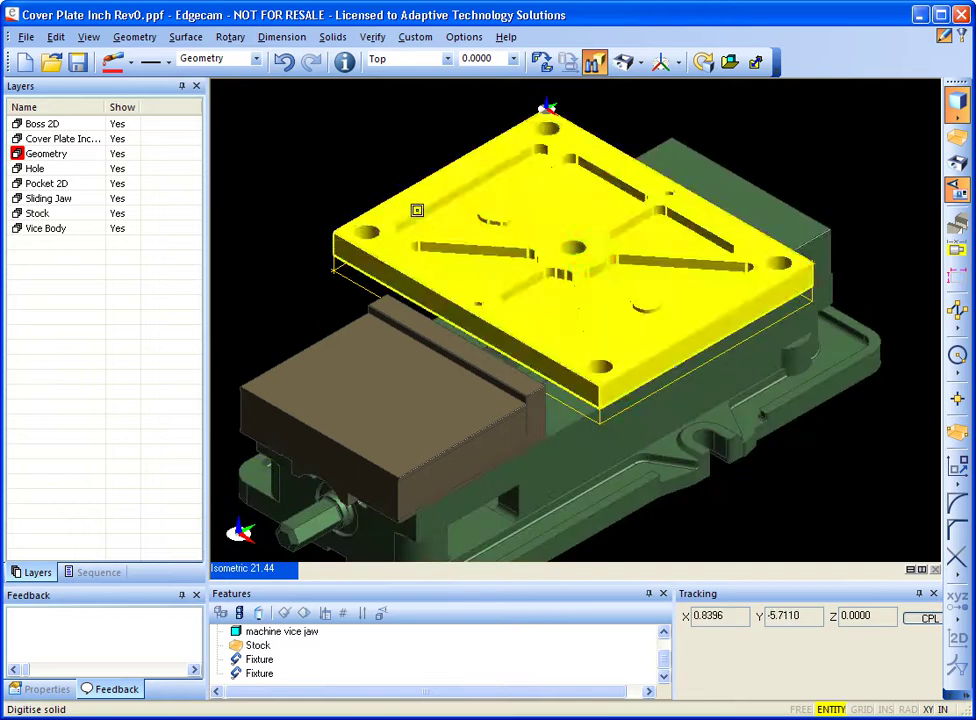
pyautogui.click(417, 210)
pyautogui.rightClick(320, 144)
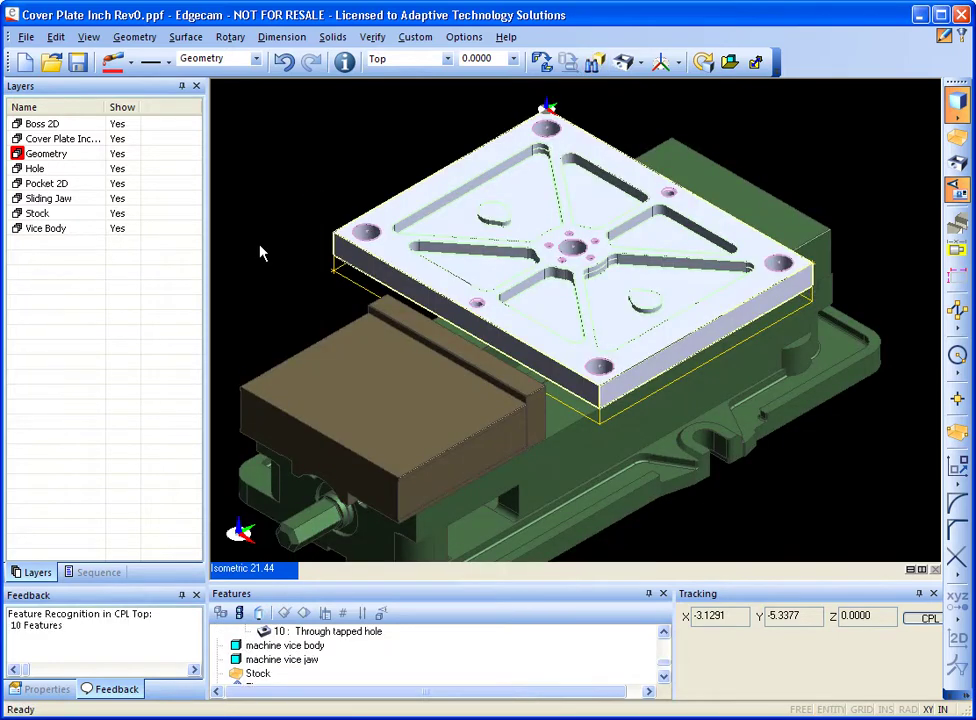
# Step: Create a machining sequence for the Doosan machine tool, mating the Load Datum CPL to the table location
pyautogui.click(943, 35)
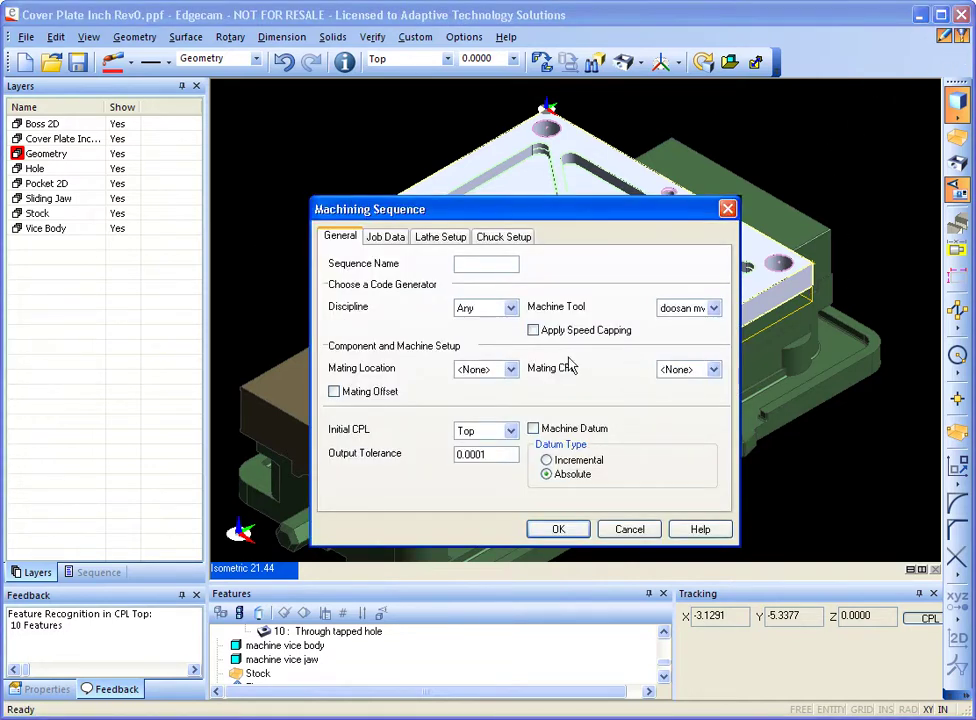
pyautogui.click(511, 369)
pyautogui.click(482, 408)
pyautogui.click(714, 370)
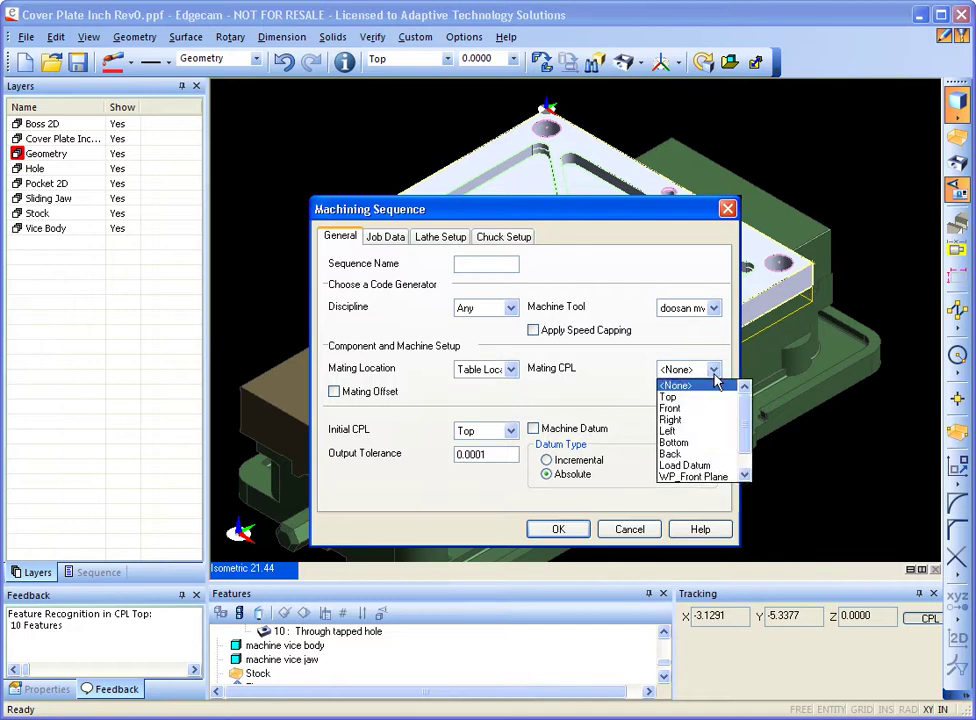
pyautogui.click(700, 465)
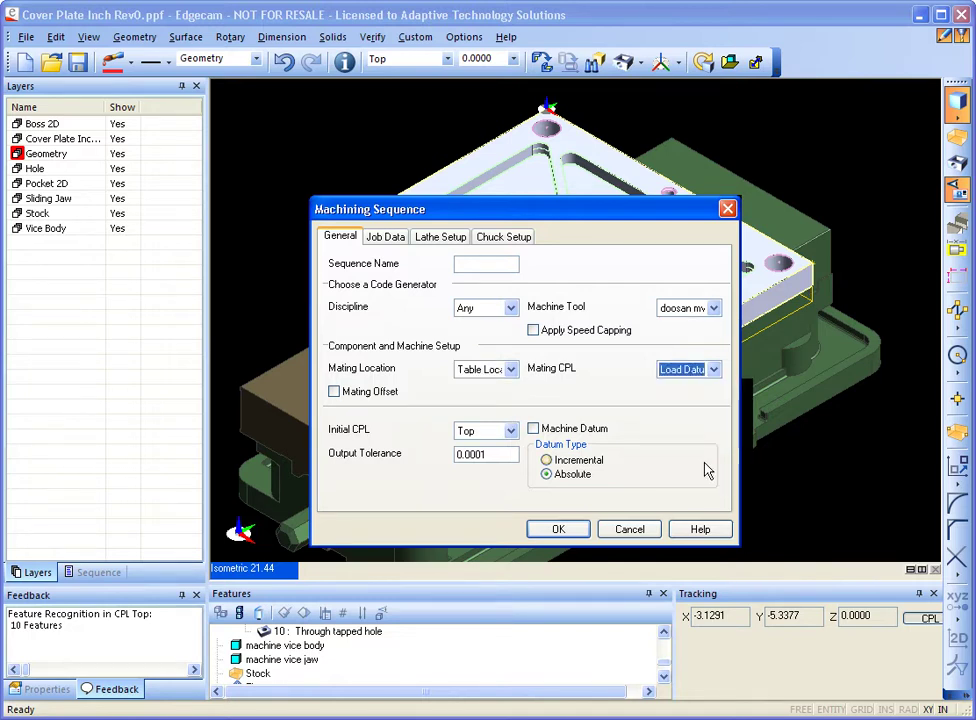
pyautogui.click(558, 530)
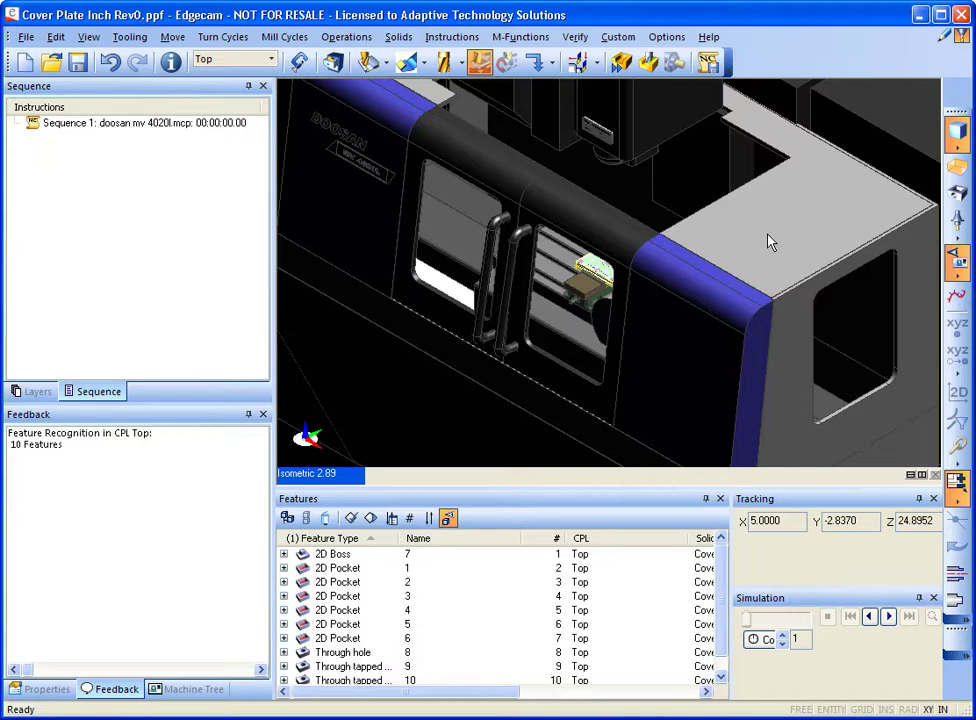
# Step: Hide the machine's guards and axis mounts in the machine display
pyautogui.scroll(3, 770, 242)
pyautogui.scroll(3, 784, 183)
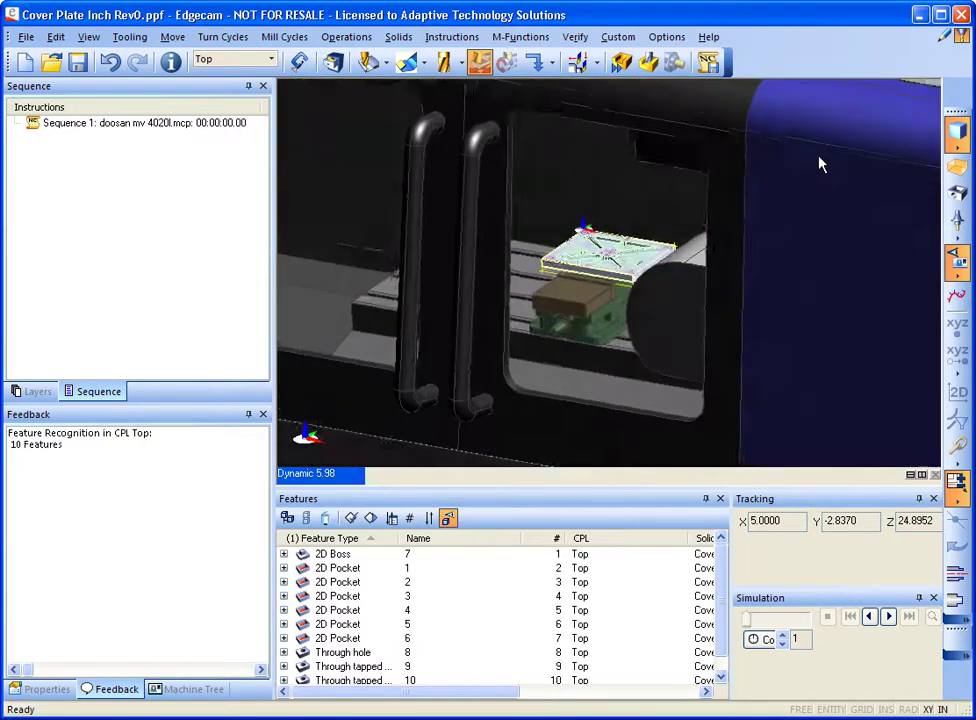
pyautogui.moveTo(820, 164); pyautogui.dragTo(831, 152, button='middle')
pyautogui.click(957, 262)
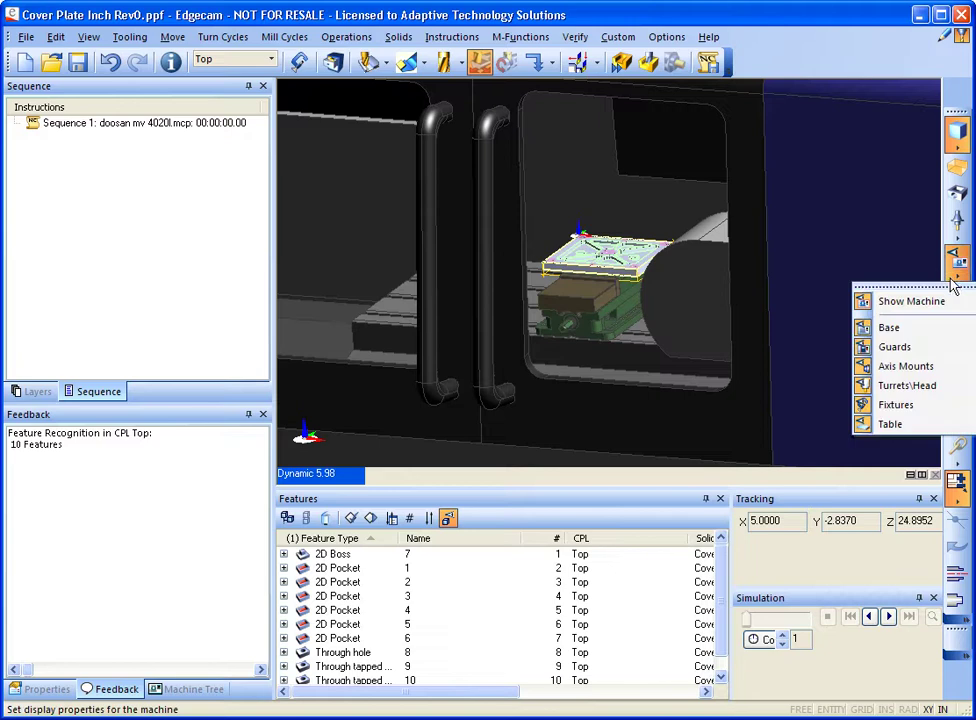
pyautogui.click(938, 350)
pyautogui.click(957, 262)
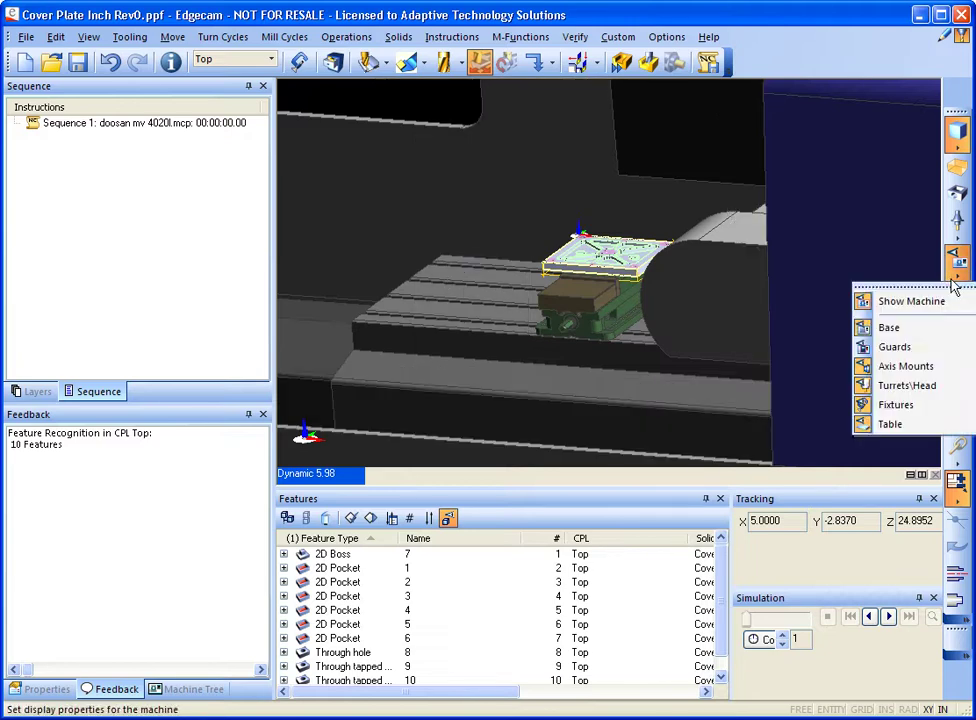
pyautogui.click(940, 368)
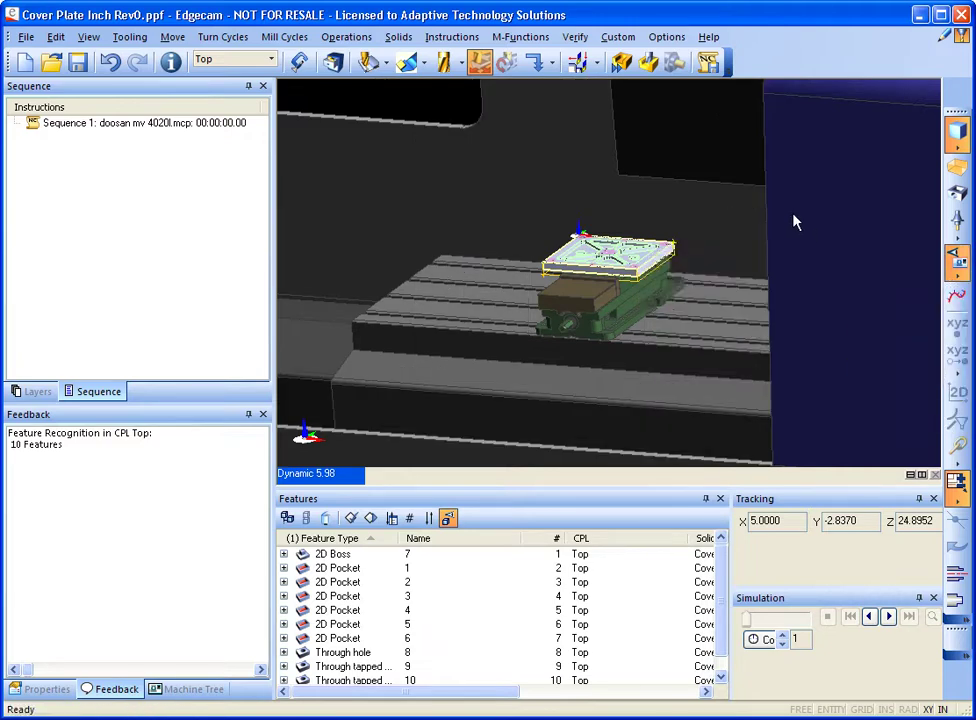
# Step: Set the component material to Aluminium - Cast alloy (6 % Si) and acknowledge the feedrate and spindle speed notice
pyautogui.moveTo(791, 220); pyautogui.dragTo(776, 250, button='middle')
pyautogui.scroll(5, 776, 250)
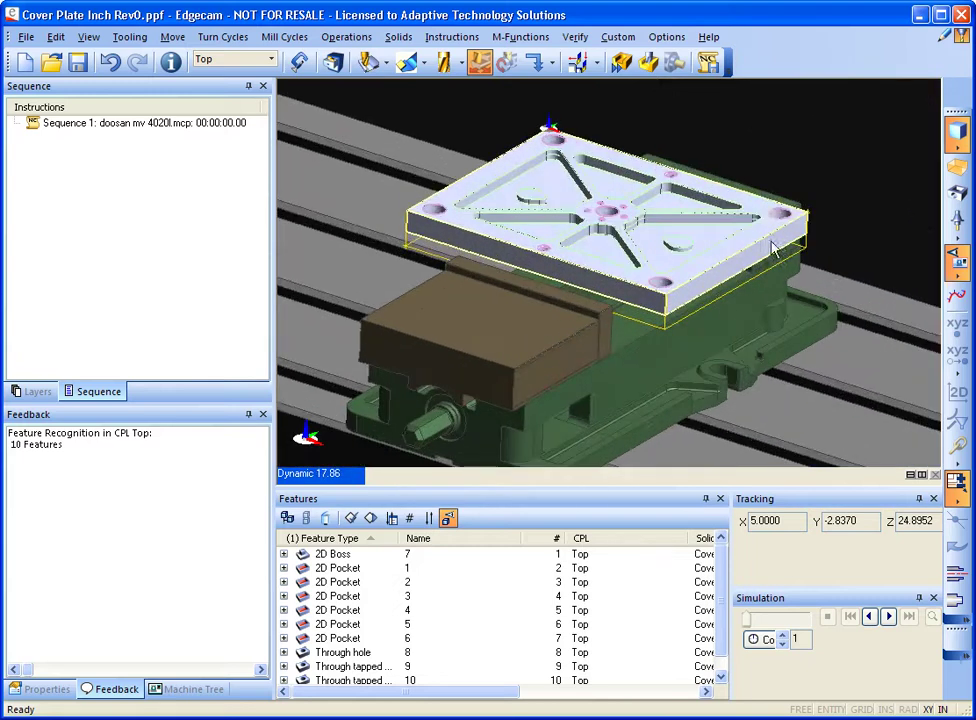
pyautogui.moveTo(767, 196); pyautogui.dragTo(667, 200, button='middle')
pyautogui.click(667, 38)
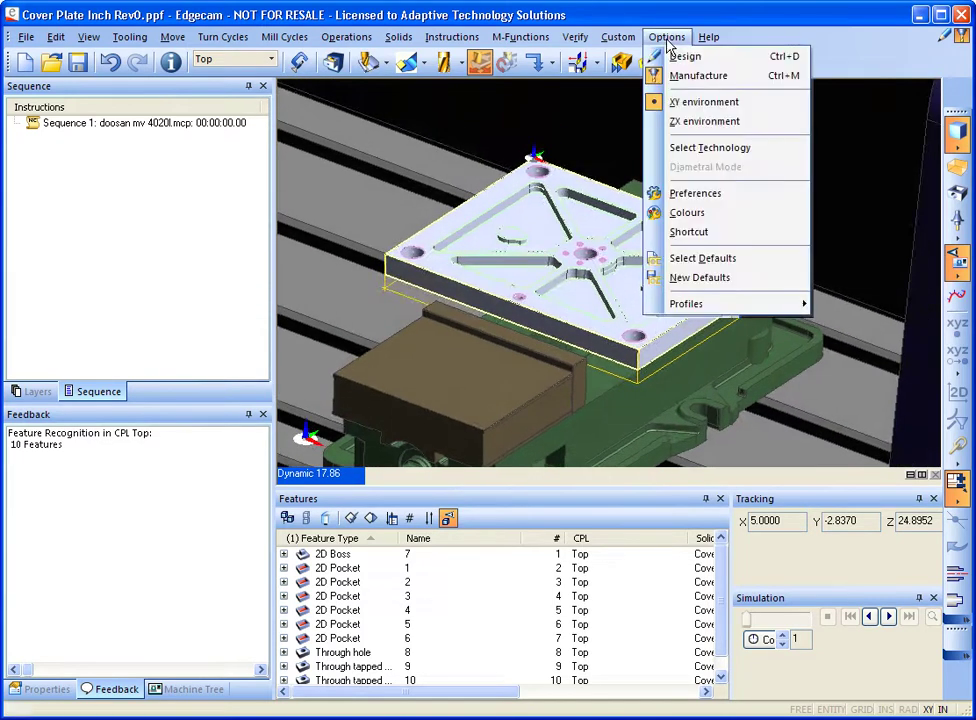
pyautogui.click(700, 147)
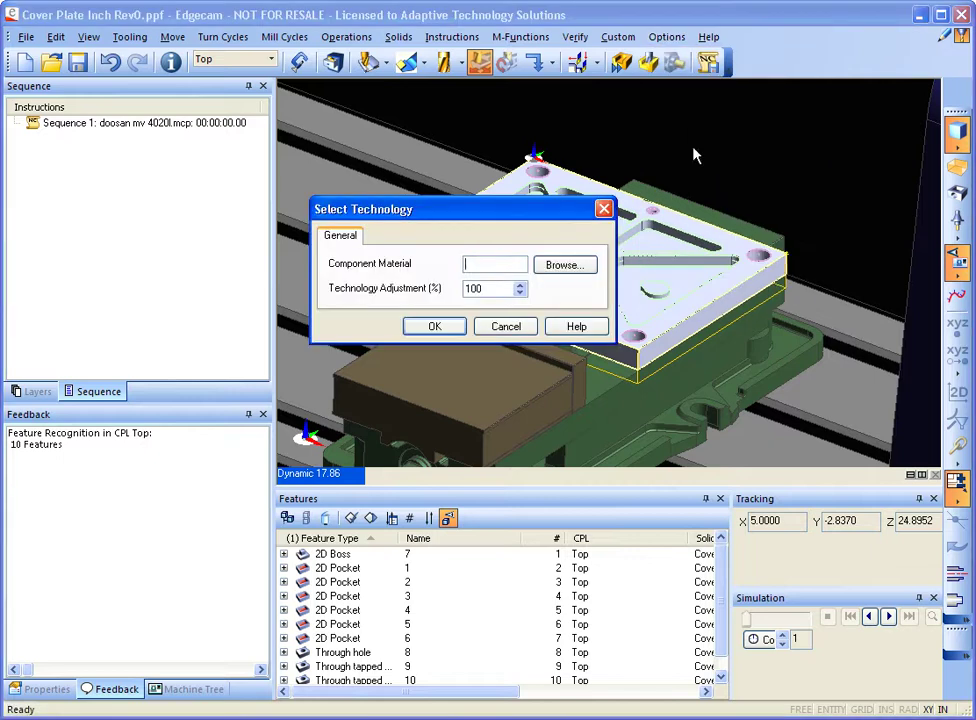
pyautogui.click(560, 266)
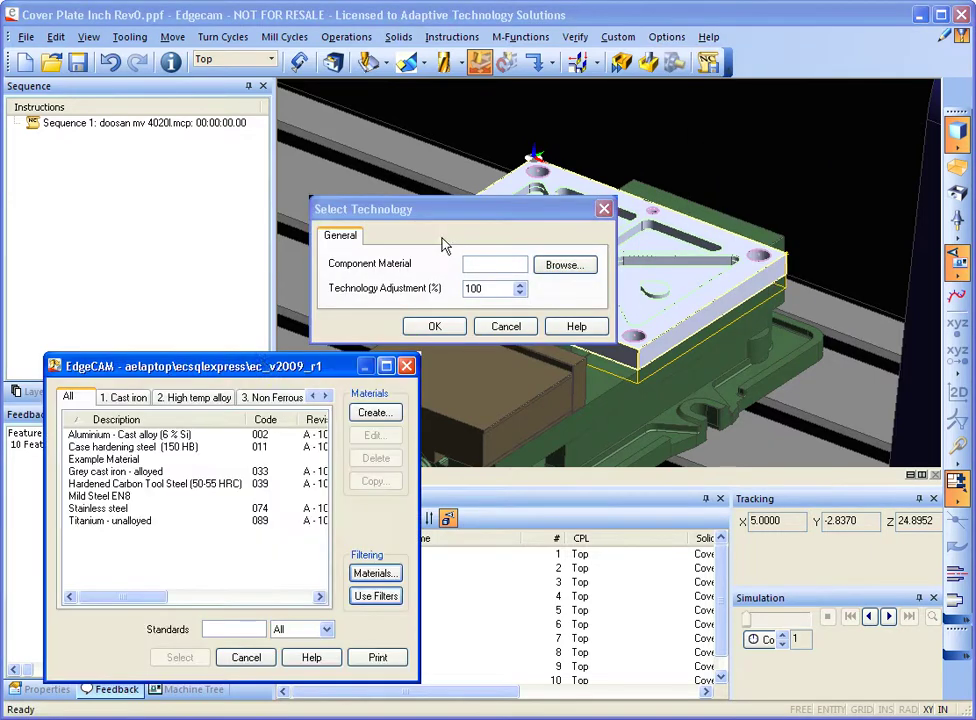
pyautogui.click(130, 434)
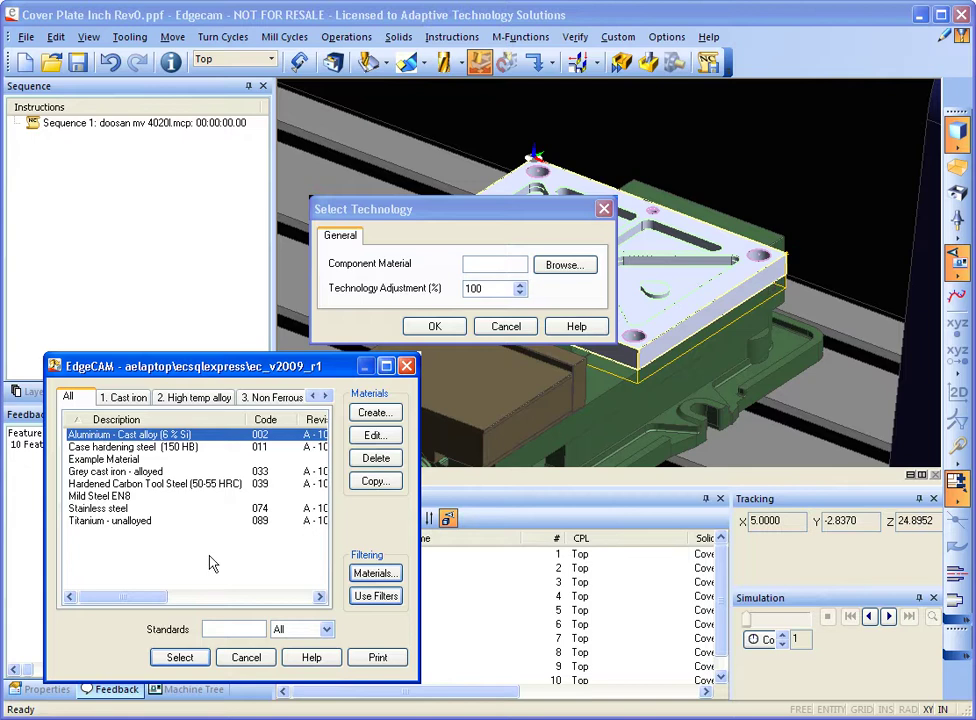
pyautogui.click(180, 657)
pyautogui.click(434, 326)
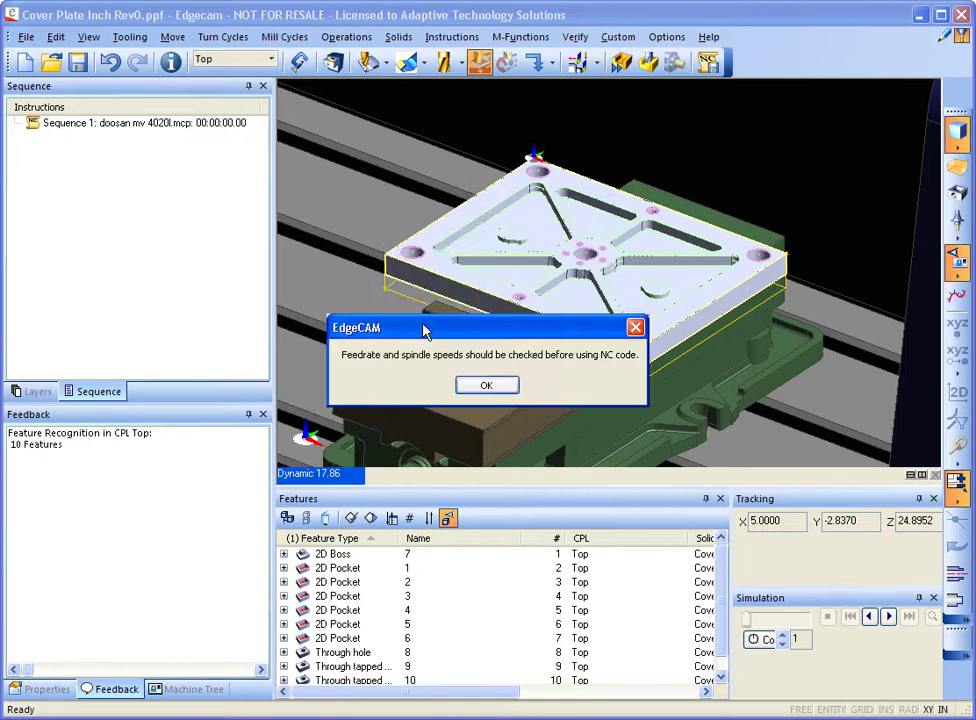
pyautogui.click(485, 385)
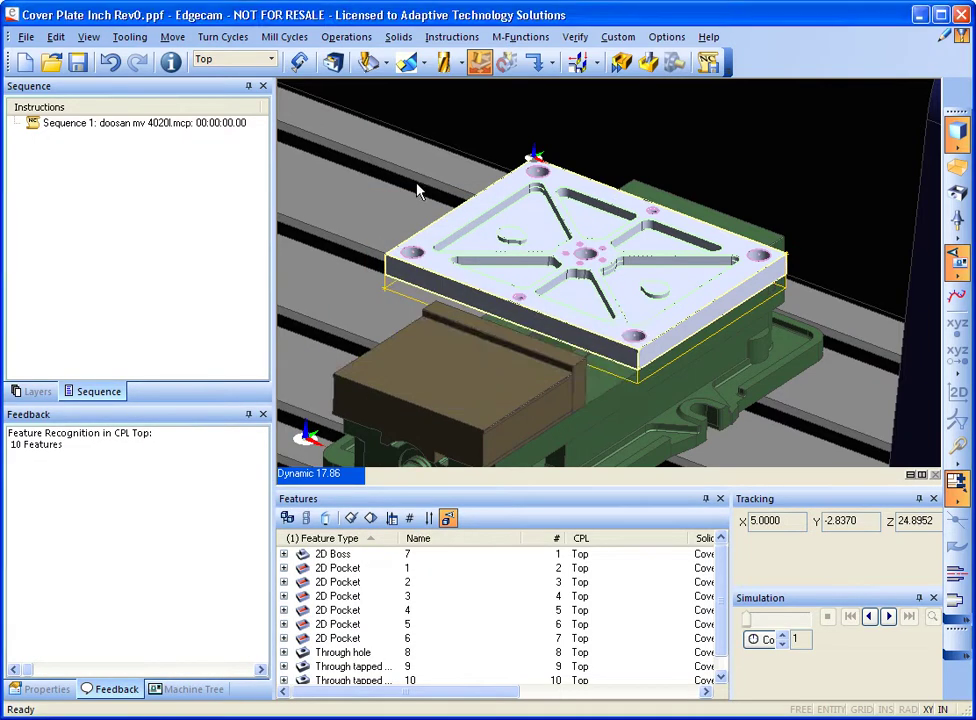
# Step: Add the vice body and sliding jaw to the machining sequence as fixtures
pyautogui.click(299, 62)
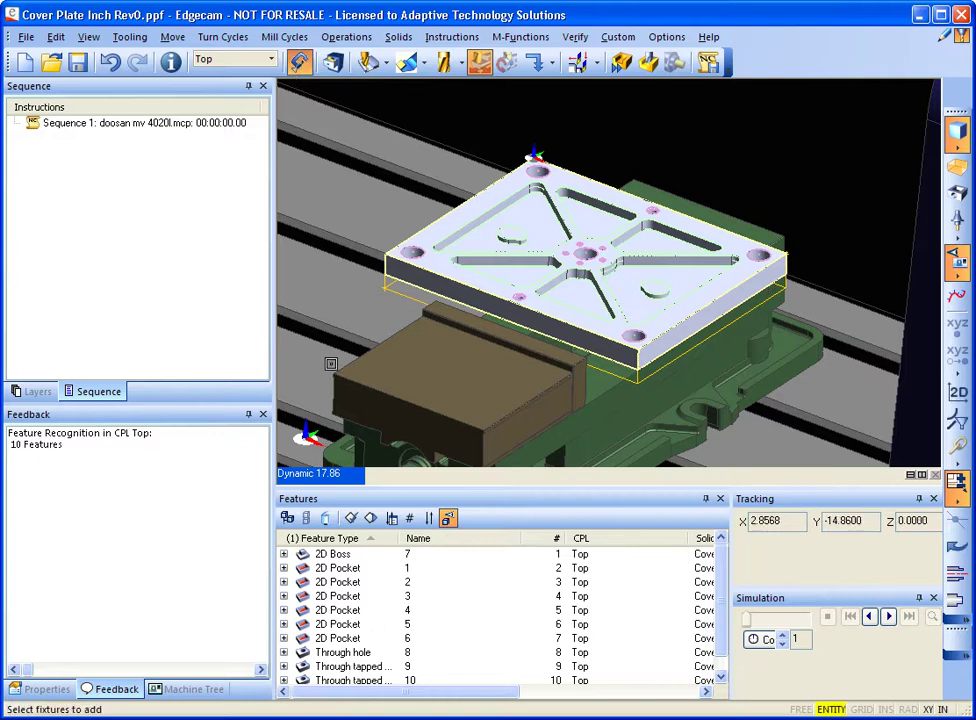
pyautogui.click(357, 363)
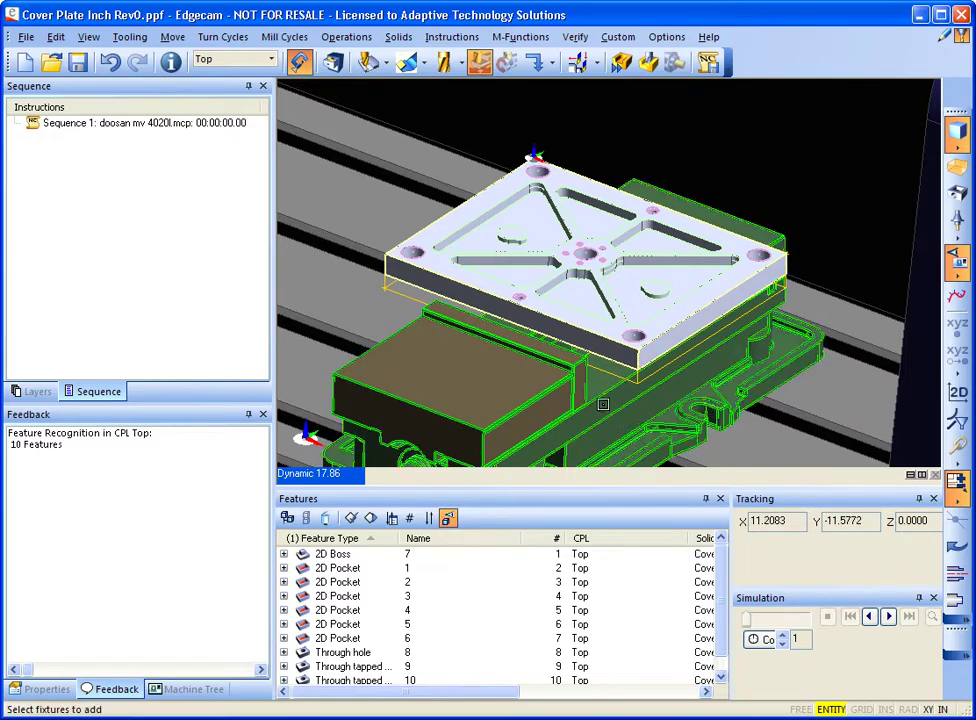
pyautogui.rightClick(818, 164)
pyautogui.rightClick(819, 162)
pyautogui.click(91, 181)
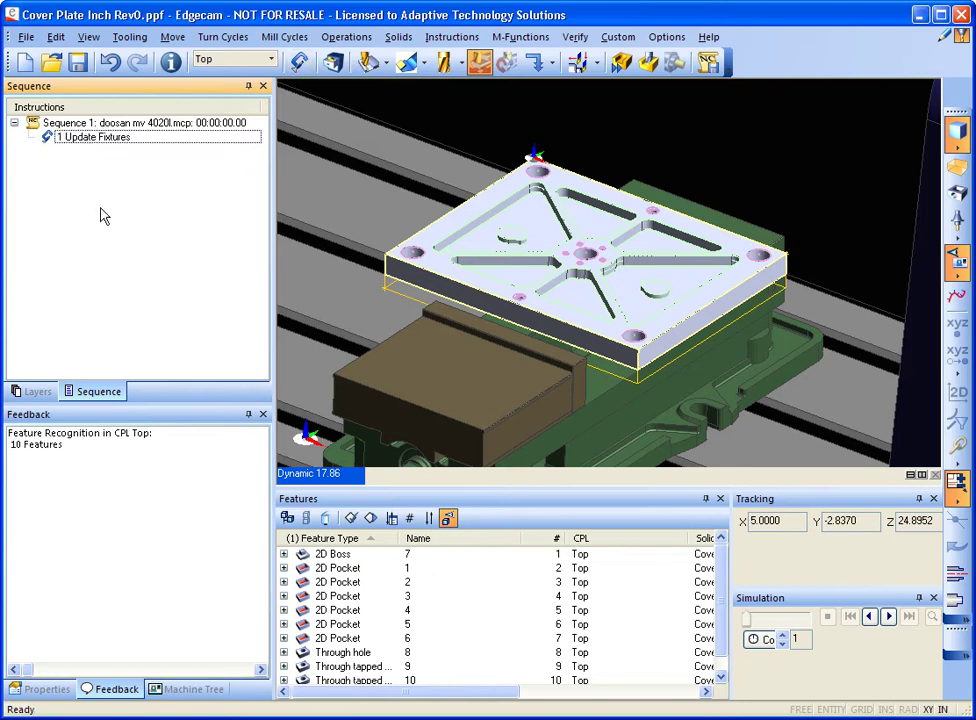
# Step: Start an Optimised face milling operation on the stock and open its stock offset for editing
pyautogui.click(346, 37)
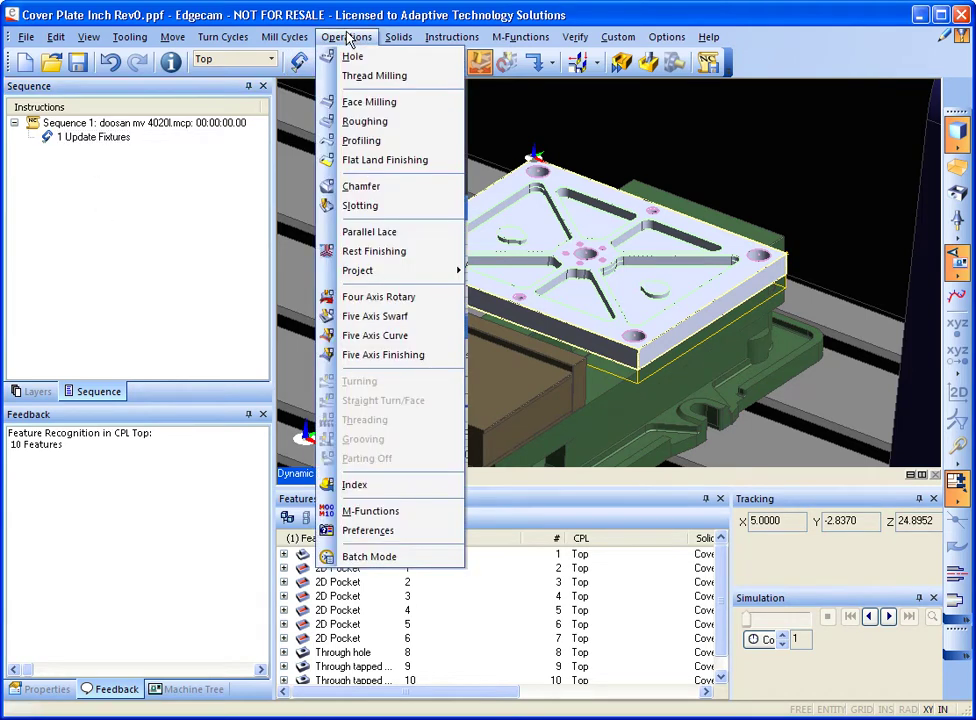
pyautogui.click(381, 99)
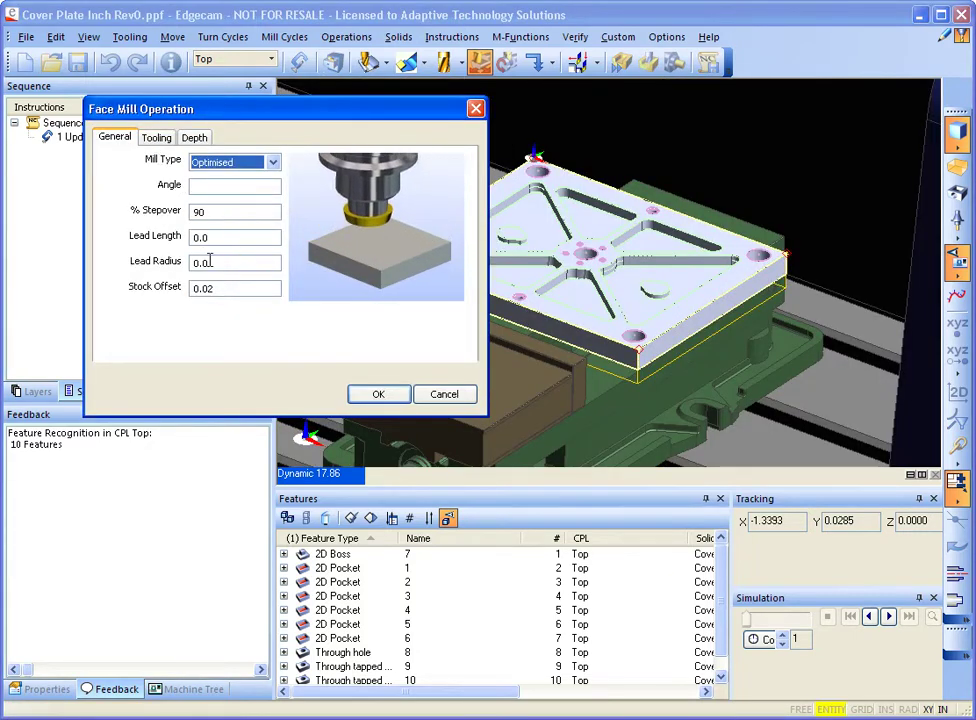
pyautogui.moveTo(204, 288); pyautogui.dragTo(240, 302)
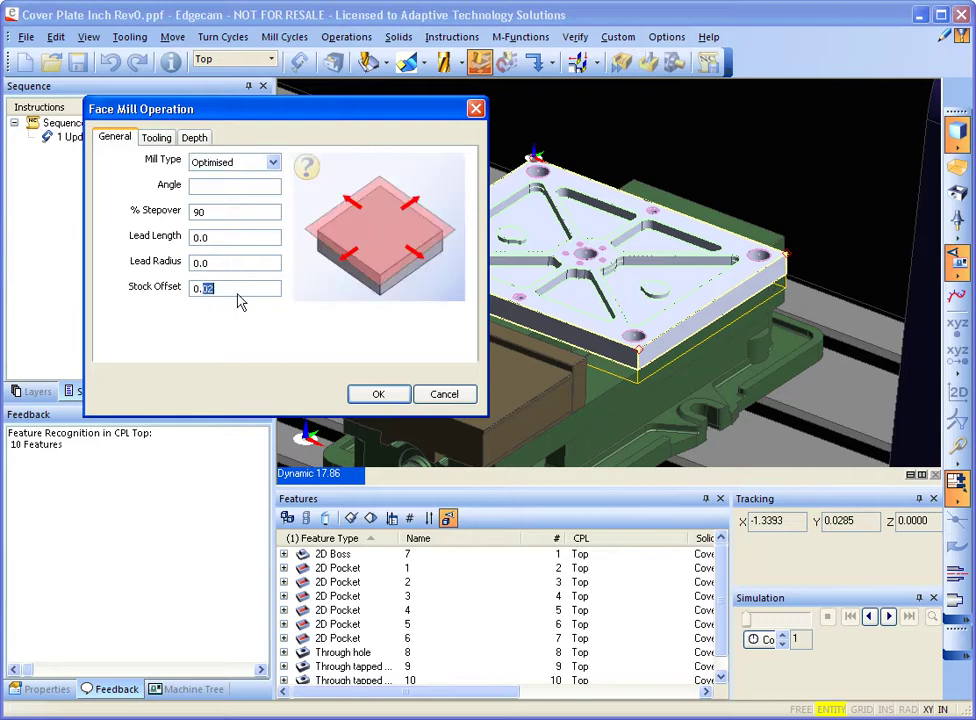
# Step: Assign the 2 IN Face Mill x 45 Degree cutter from the tool store to the face milling operation
pyautogui.click(154, 138)
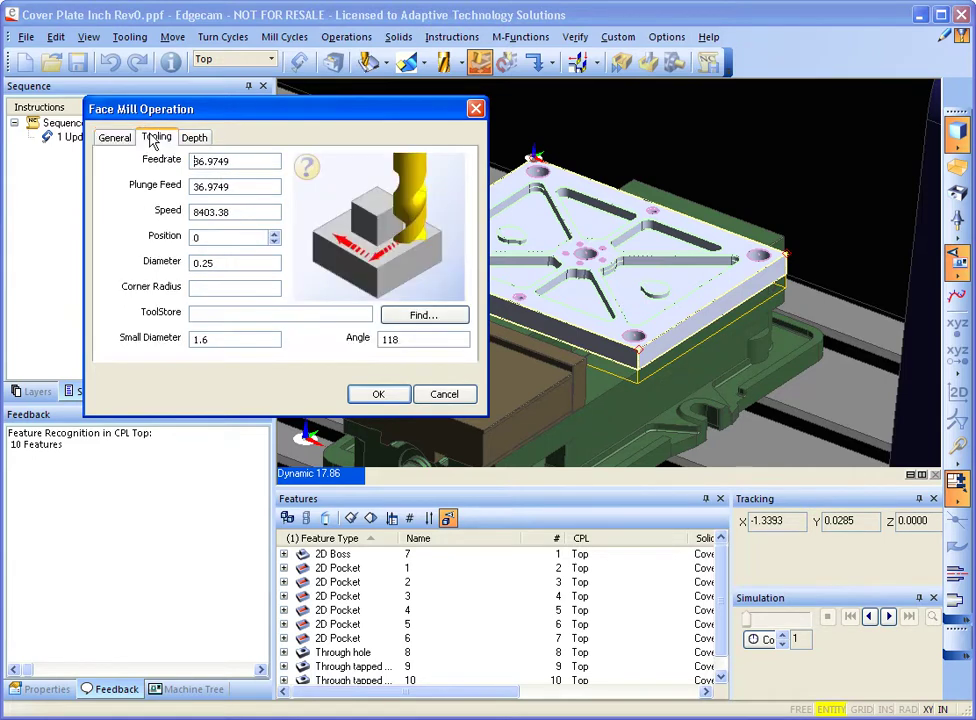
pyautogui.click(407, 315)
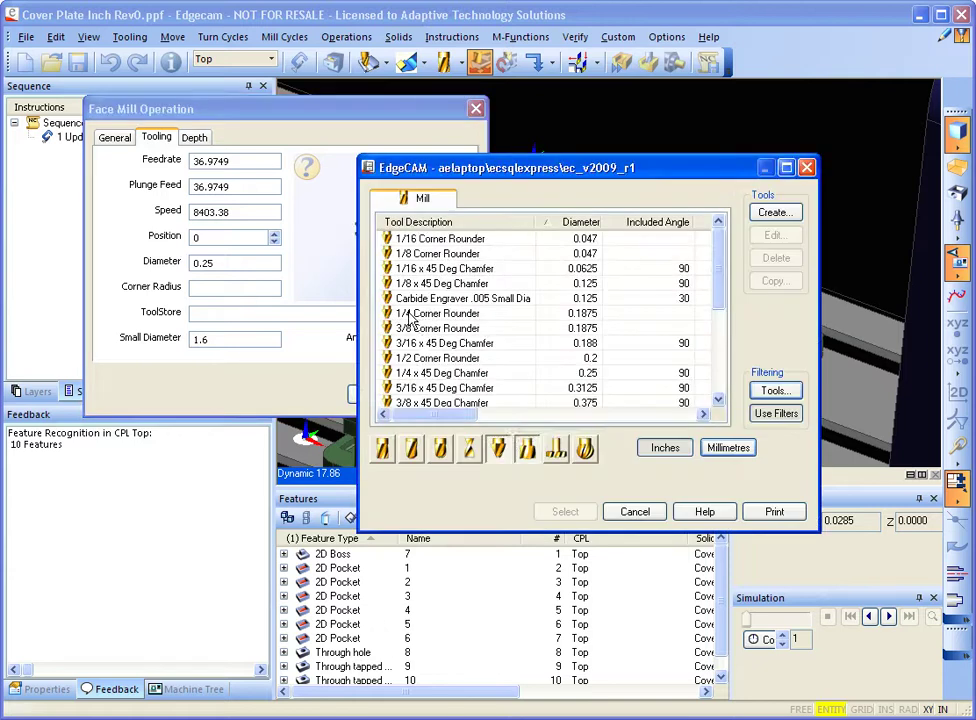
pyautogui.click(499, 452)
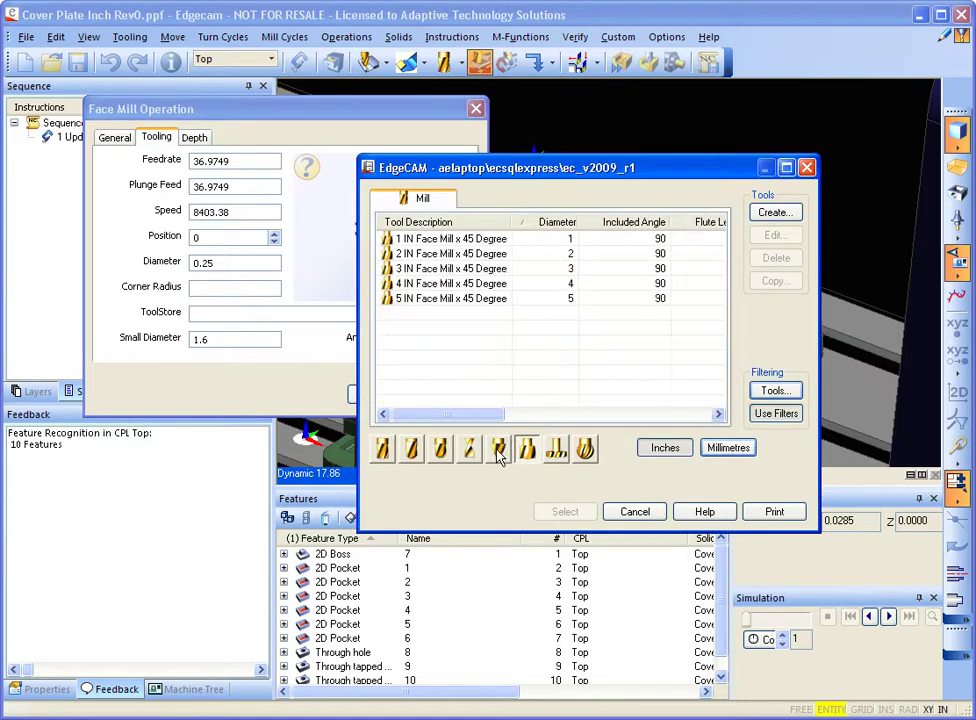
pyautogui.click(447, 256)
pyautogui.click(564, 512)
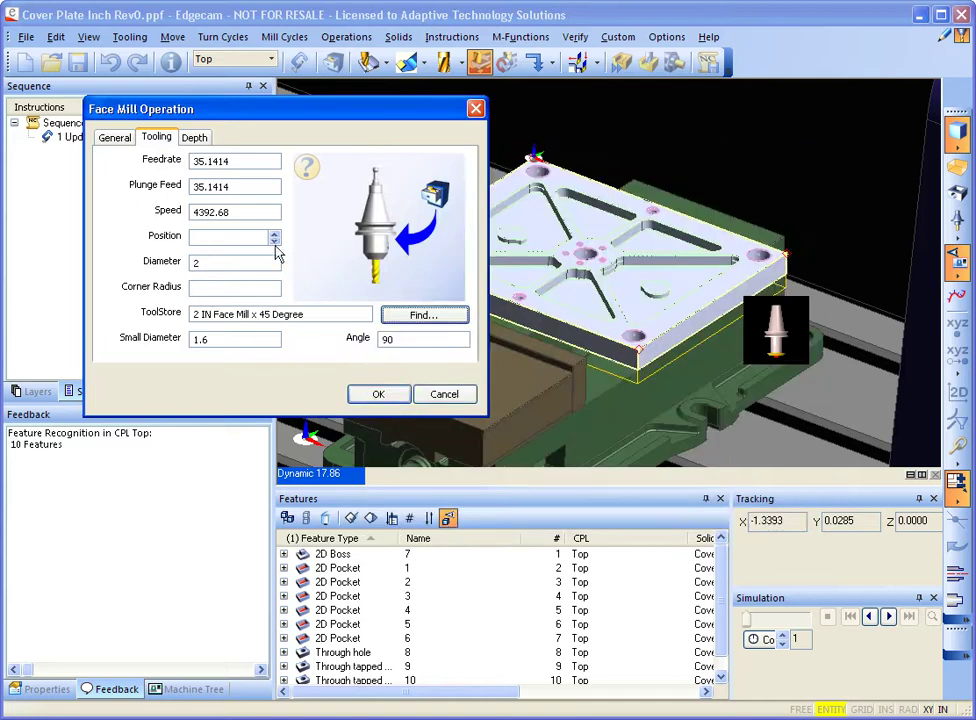
# Step: Set the face milling level to 0.125 and depth to 0.125, and generate the operation
pyautogui.click(196, 138)
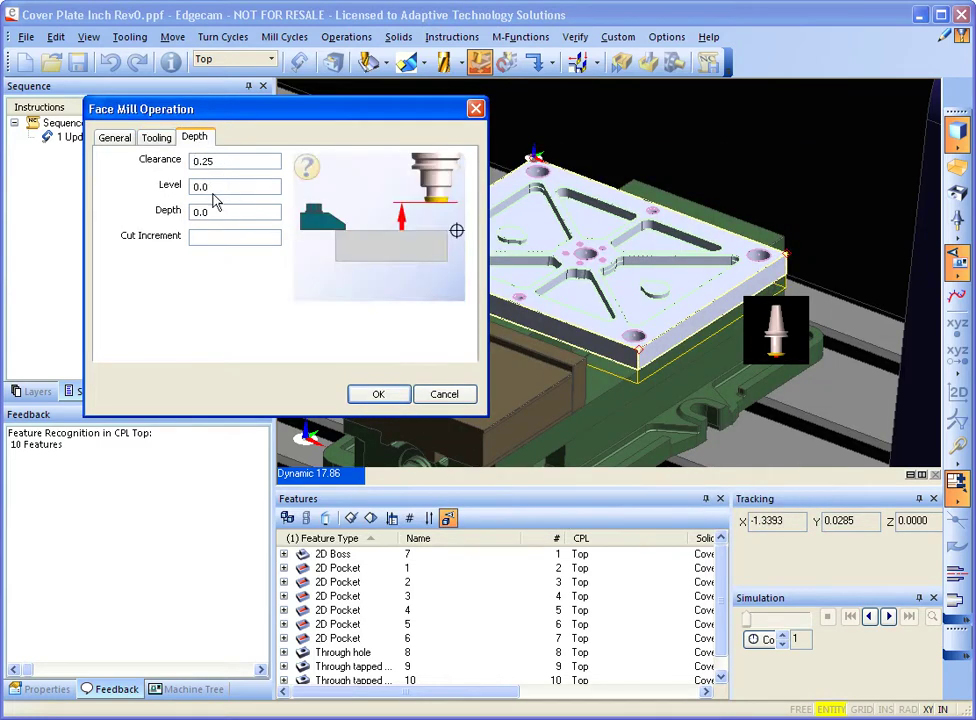
pyautogui.moveTo(200, 186); pyautogui.dragTo(213, 223)
pyautogui.write('125')
pyautogui.click(192, 211)
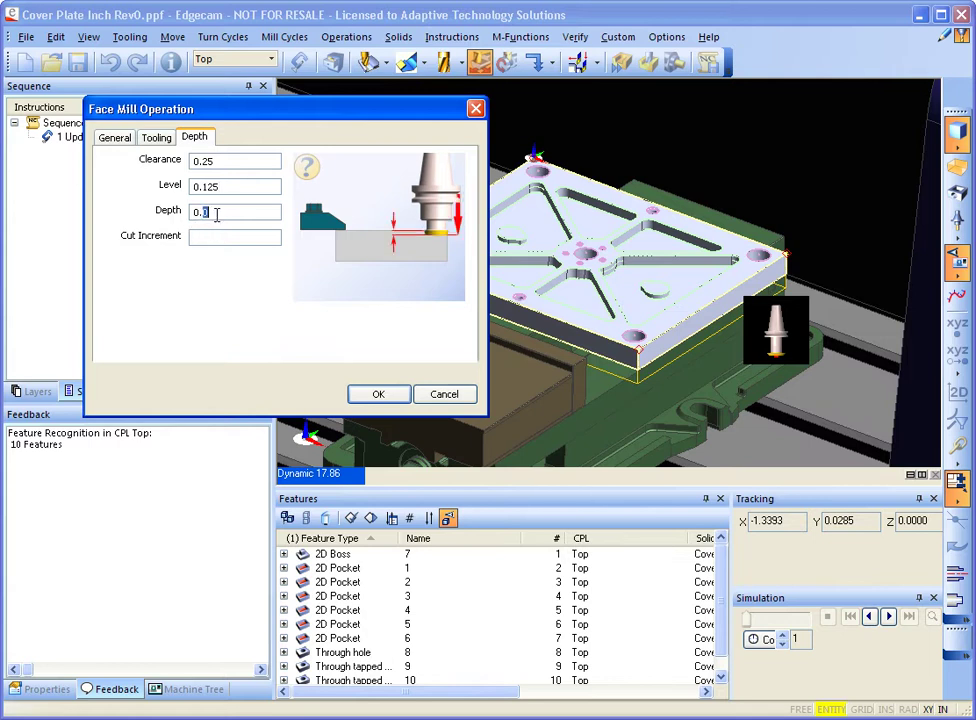
pyautogui.write('125')
pyautogui.click(378, 394)
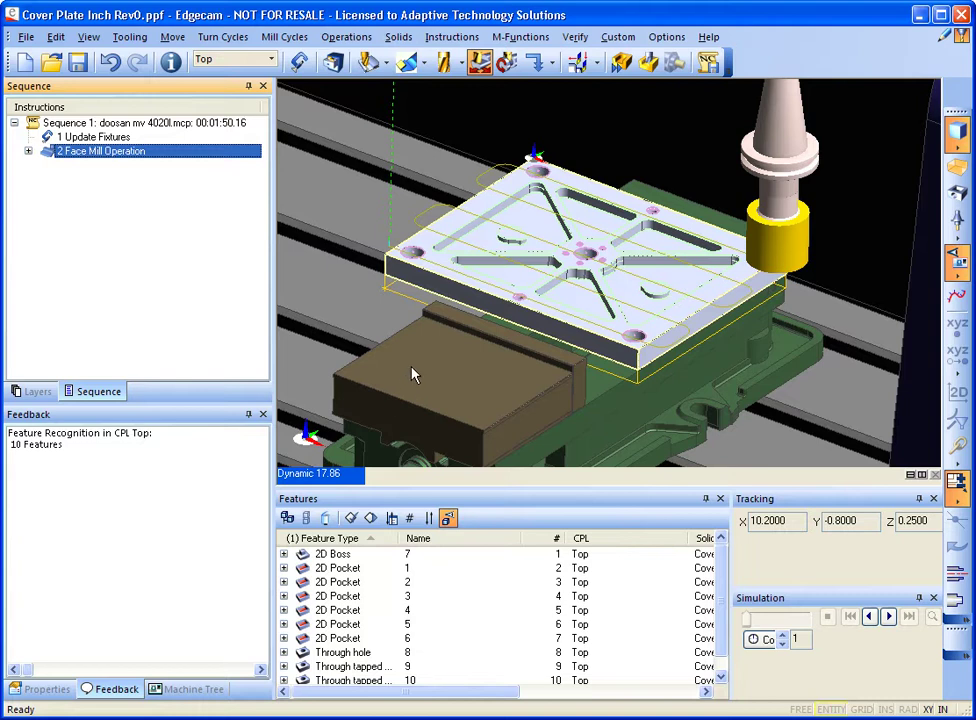
# Step: Start a Roughing operation on the cover plate solid with no boundary entities
pyautogui.scroll(5, 412, 373)
pyautogui.scroll(-3, 491, 392)
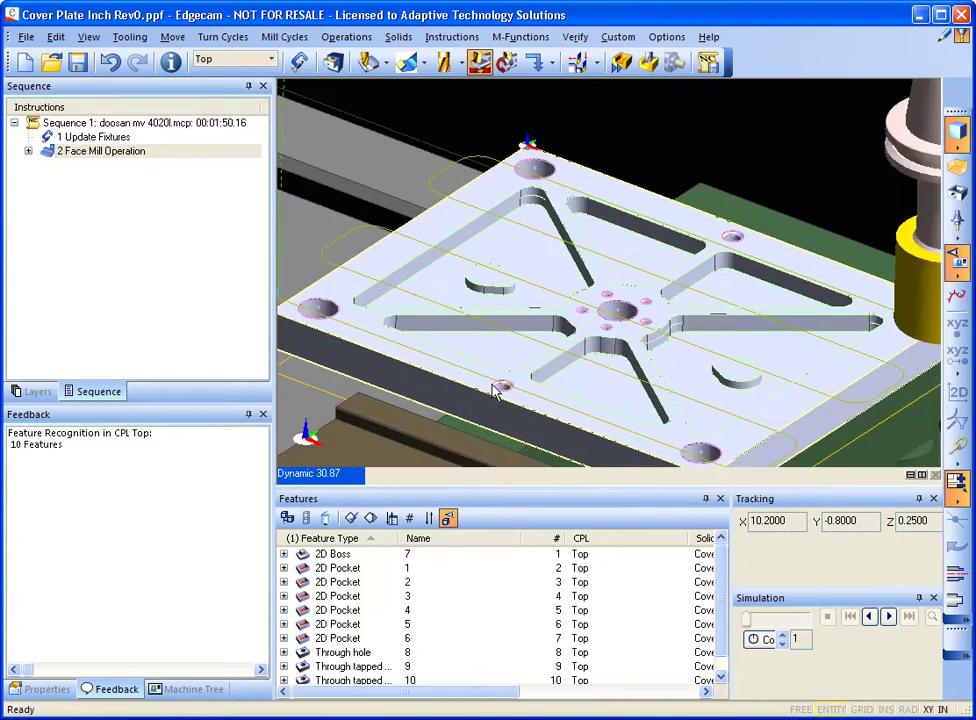
pyautogui.moveTo(505, 388); pyautogui.dragTo(520, 320, button='middle')
pyautogui.click(133, 152)
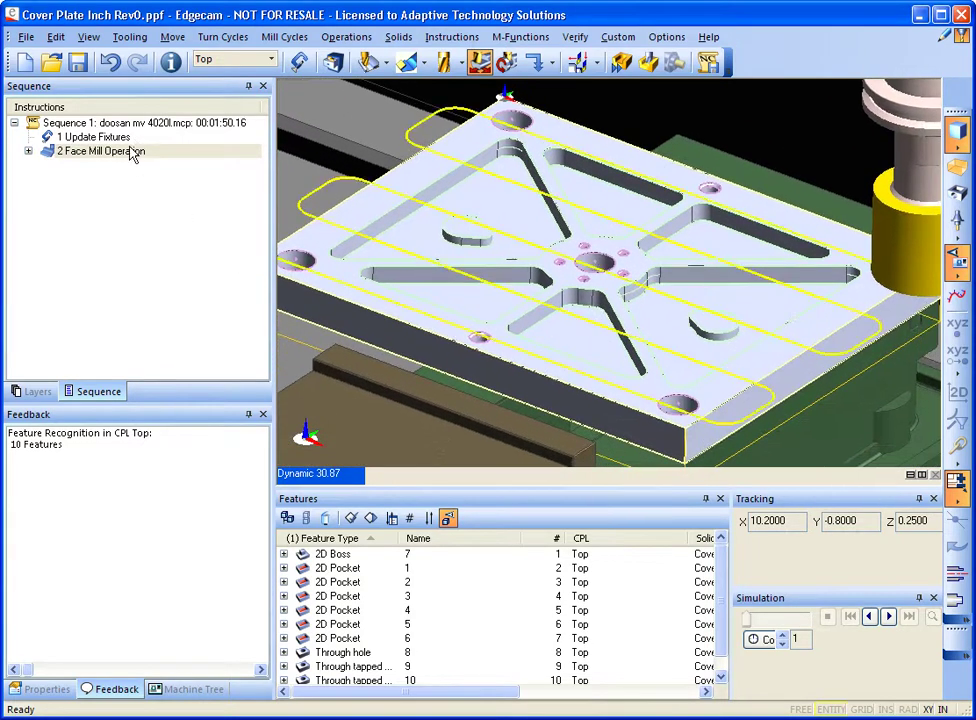
pyautogui.click(348, 38)
pyautogui.click(355, 121)
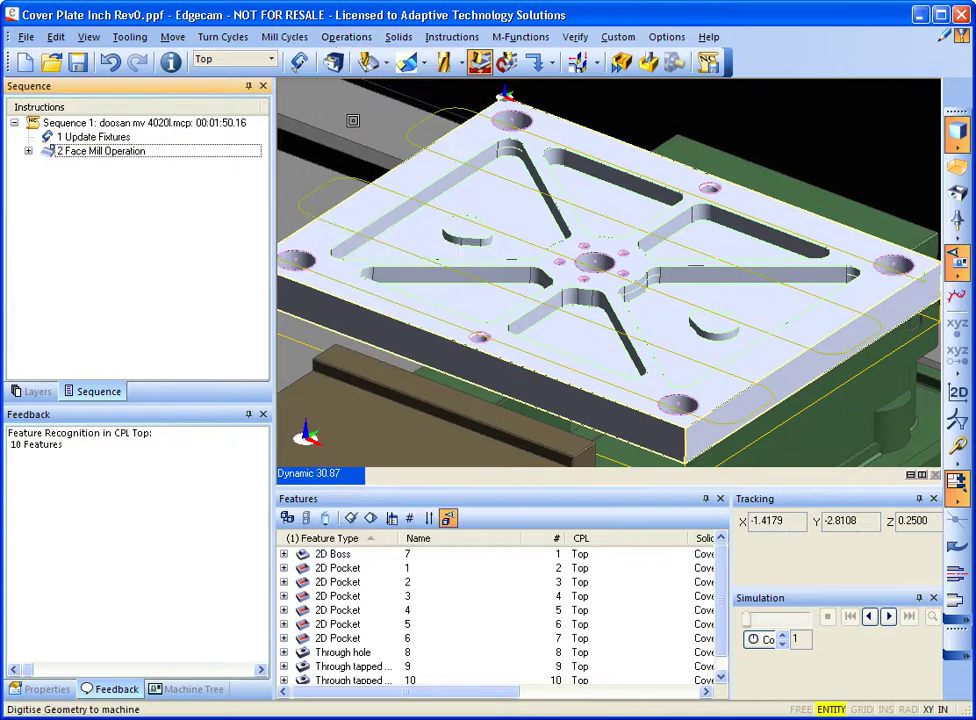
pyautogui.click(431, 161)
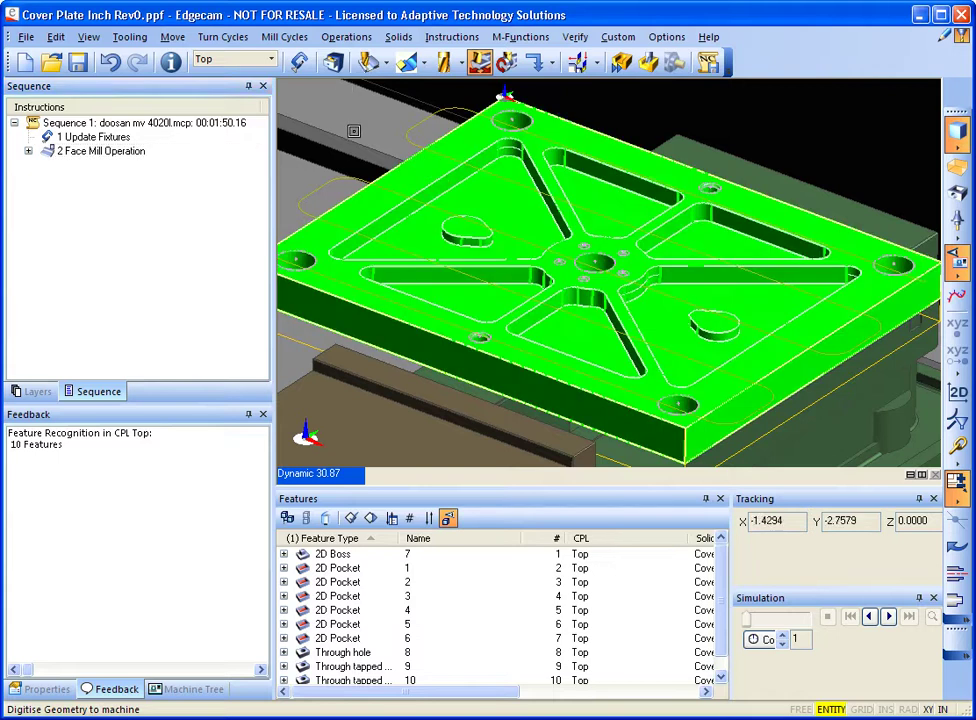
pyautogui.rightClick(353, 131)
pyautogui.rightClick(353, 131)
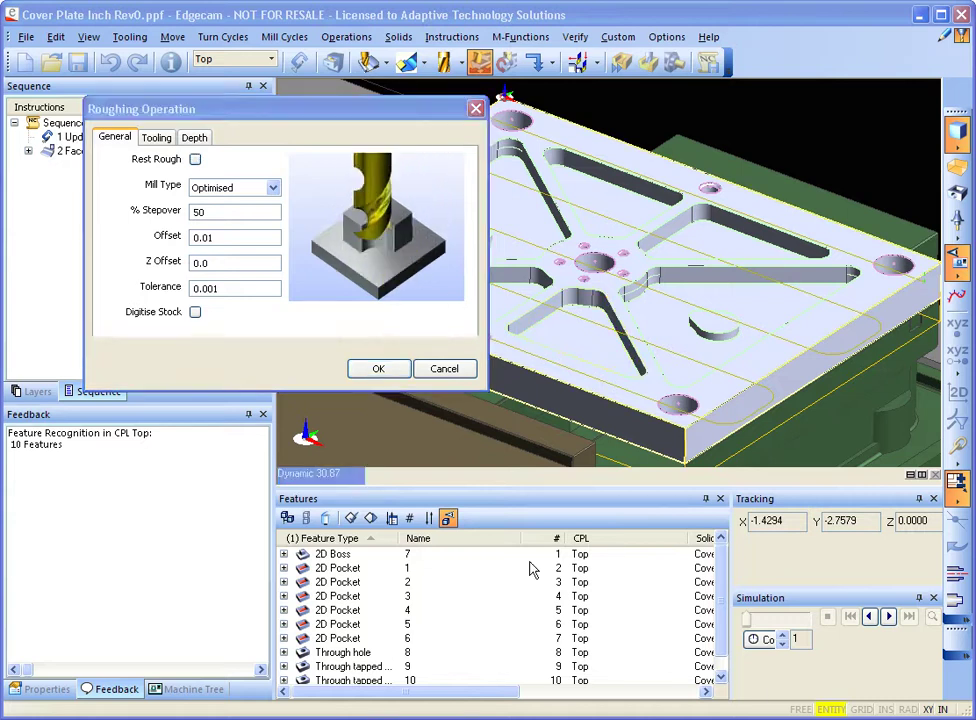
pyautogui.click(220, 237)
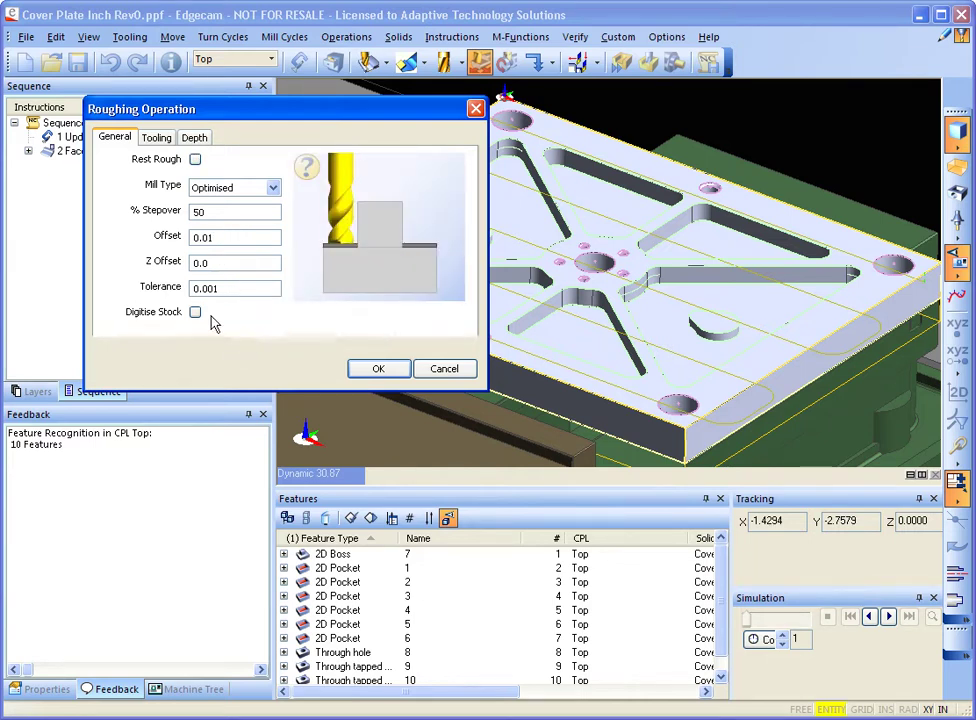
# Step: Assign the 3/4 Multi Flute End Mill - LS from the tool store to the roughing operation
pyautogui.click(154, 139)
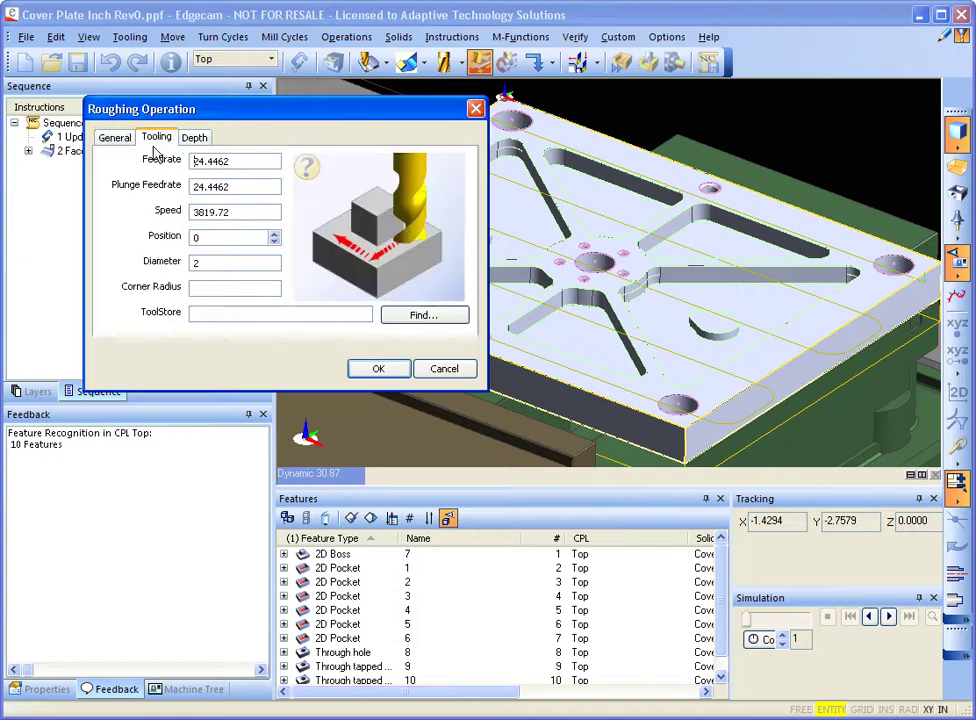
pyautogui.click(422, 314)
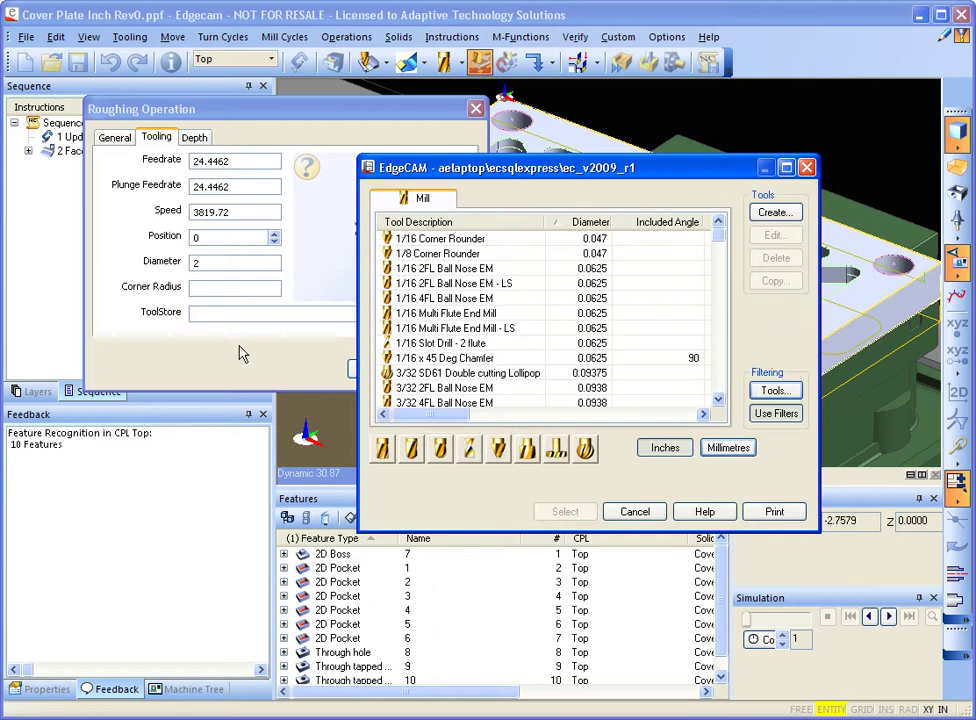
pyautogui.click(378, 452)
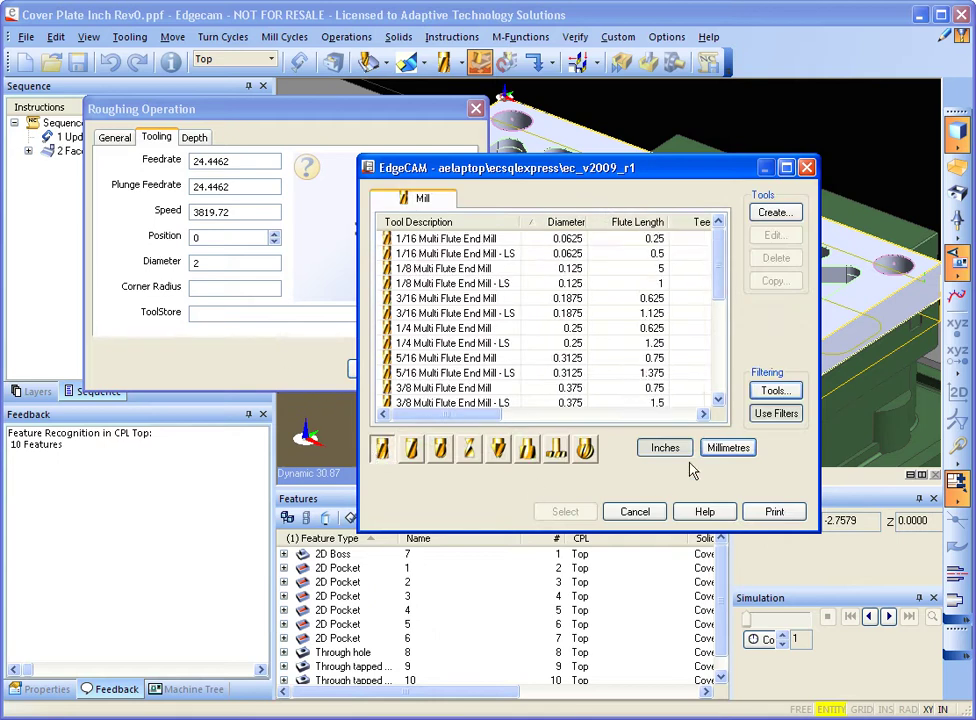
pyautogui.moveTo(719, 277); pyautogui.dragTo(725, 370)
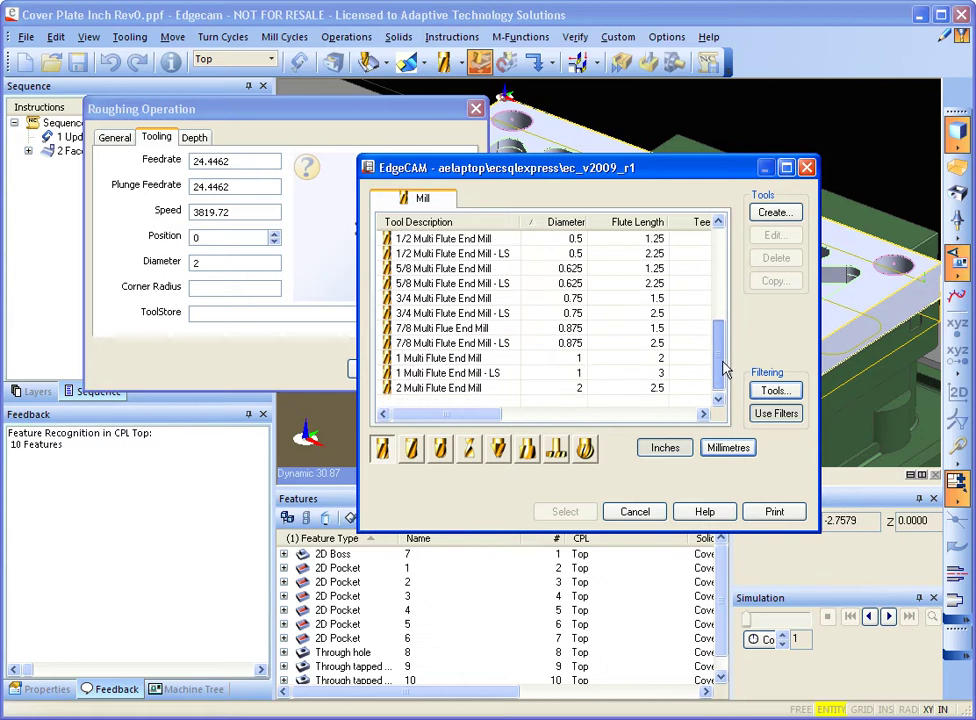
pyautogui.click(451, 314)
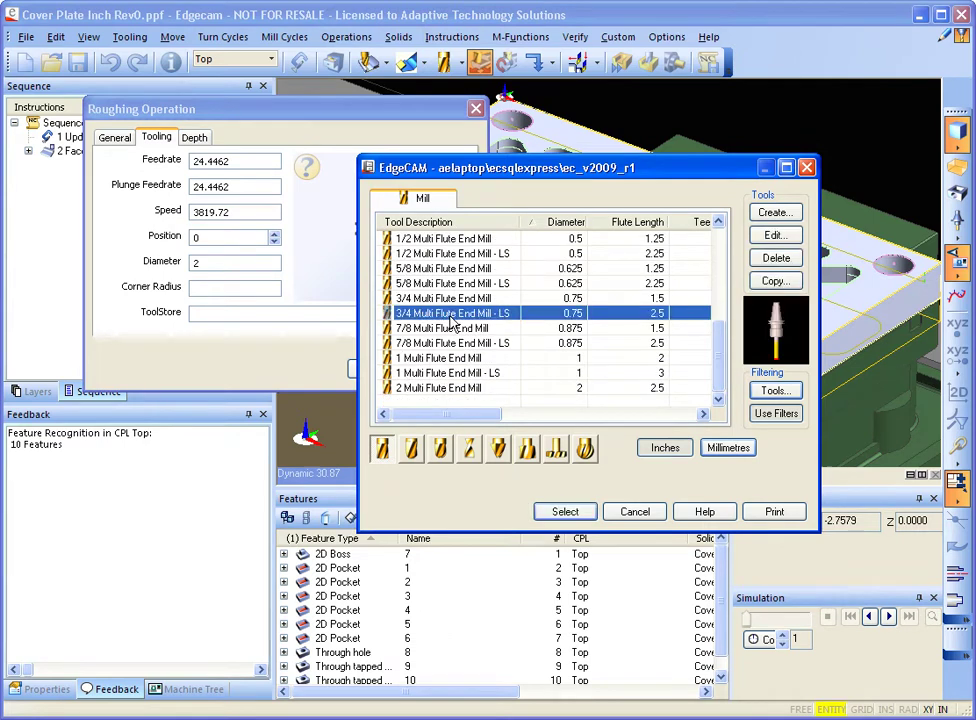
pyautogui.click(585, 513)
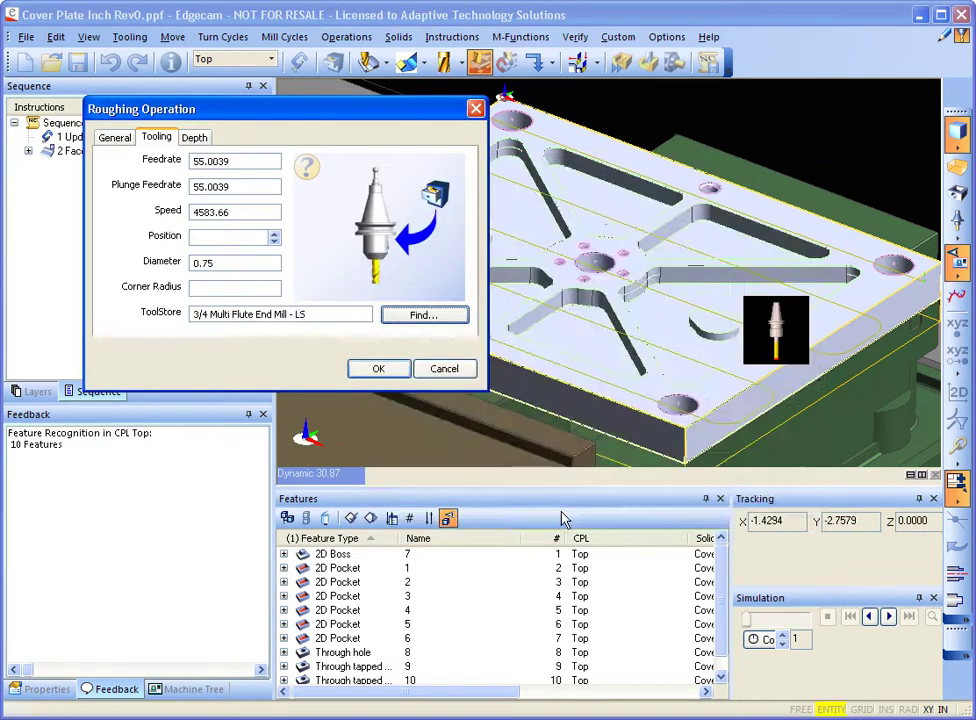
pyautogui.click(275, 239)
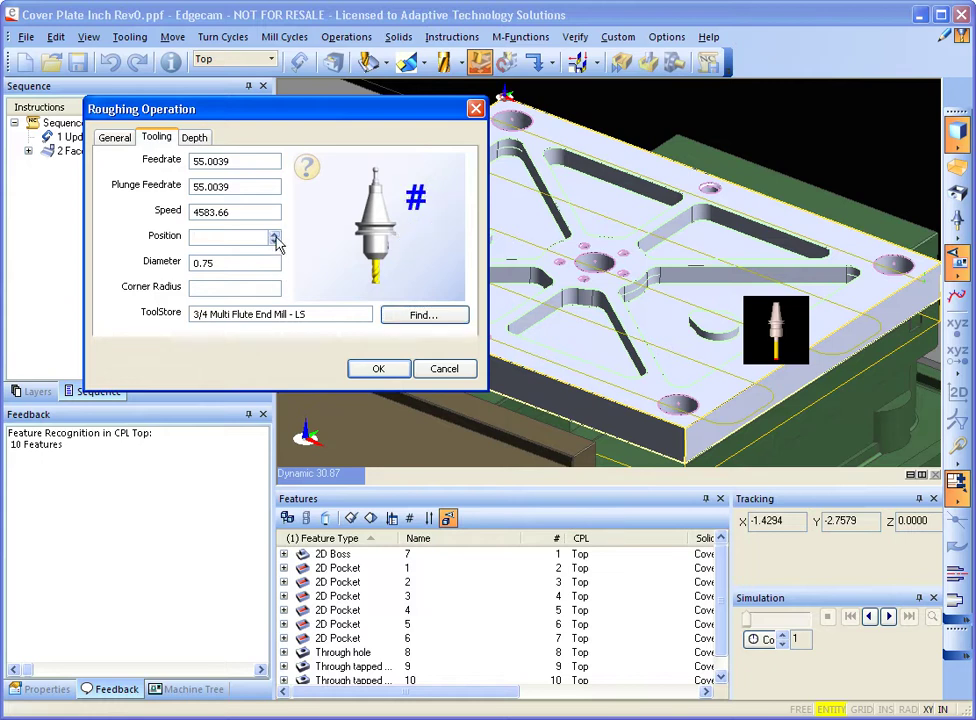
# Step: Set the roughing cut increment to 0.125 and digitise the plate's outer boundary as stock to generate the operation
pyautogui.click(196, 137)
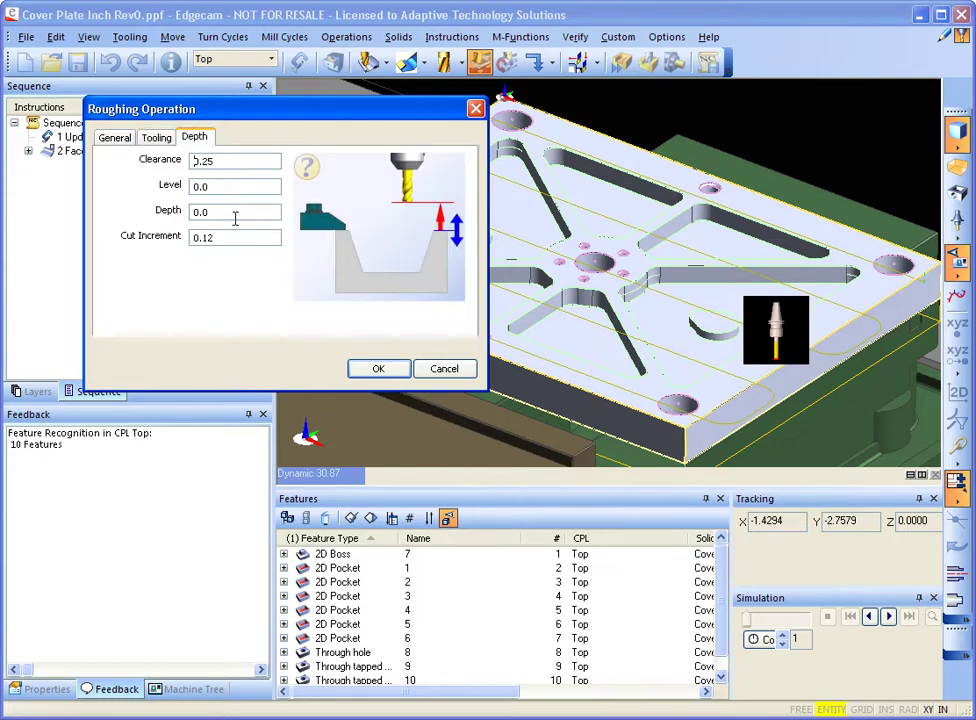
pyautogui.click(222, 238)
pyautogui.write('5')
pyautogui.click(380, 369)
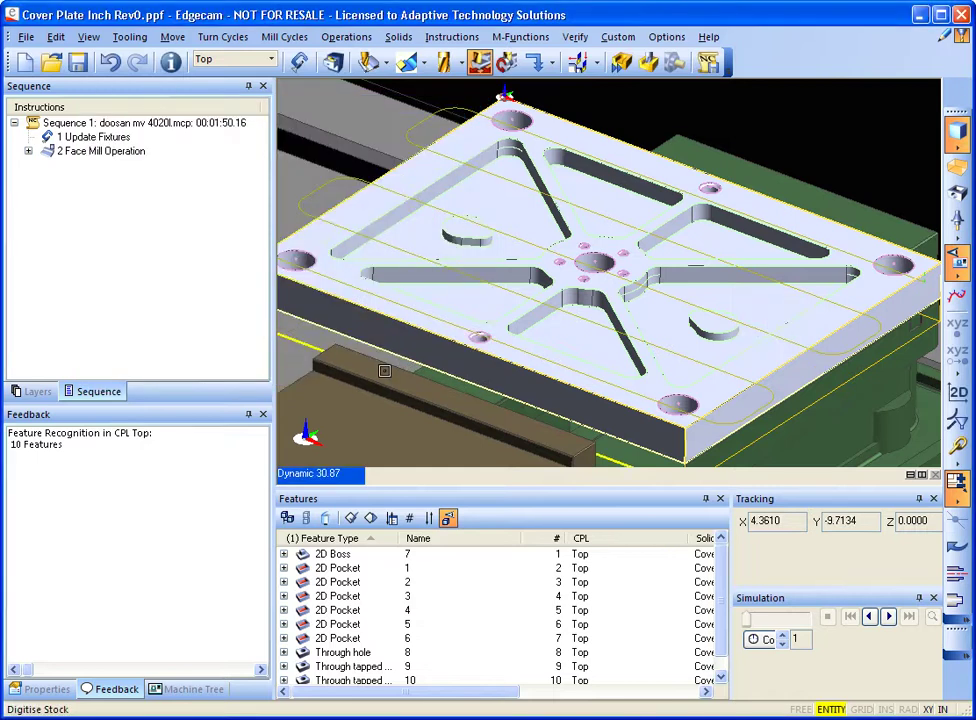
pyautogui.click(394, 168)
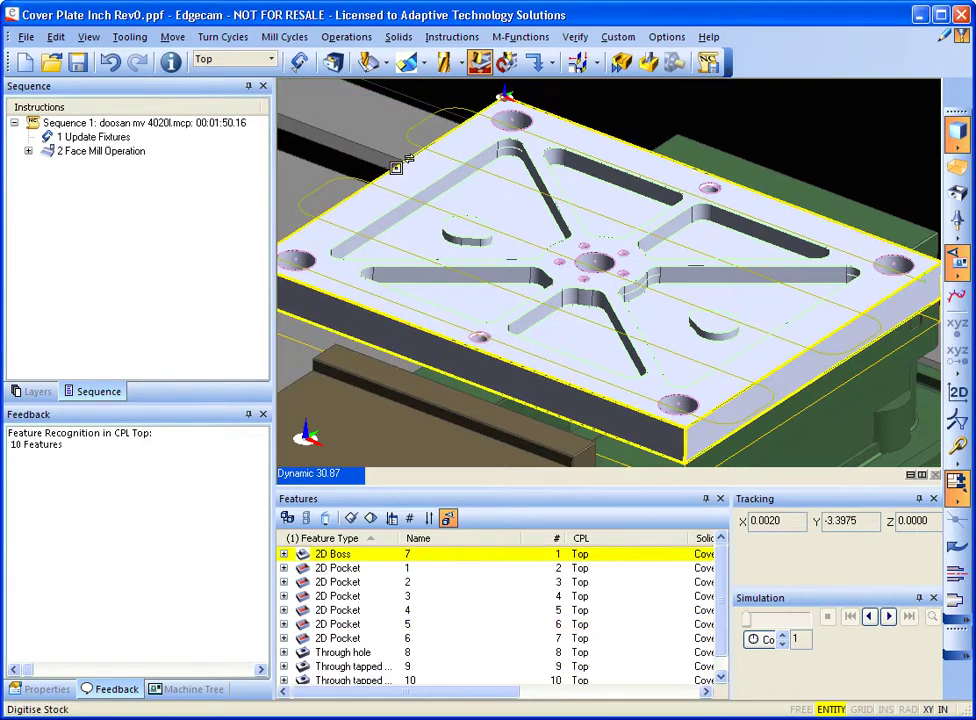
pyautogui.click(396, 168)
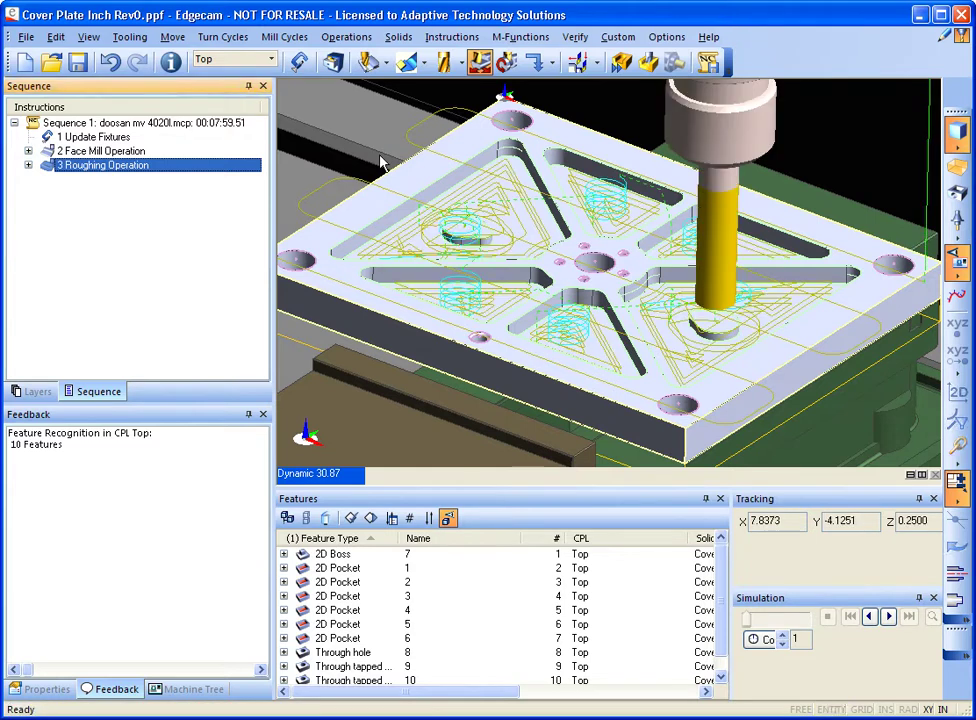
# Step: Start a Profiling operation on the cover plate solid, using 2D Pocket features 1 to 6 as boundaries
pyautogui.click(157, 232)
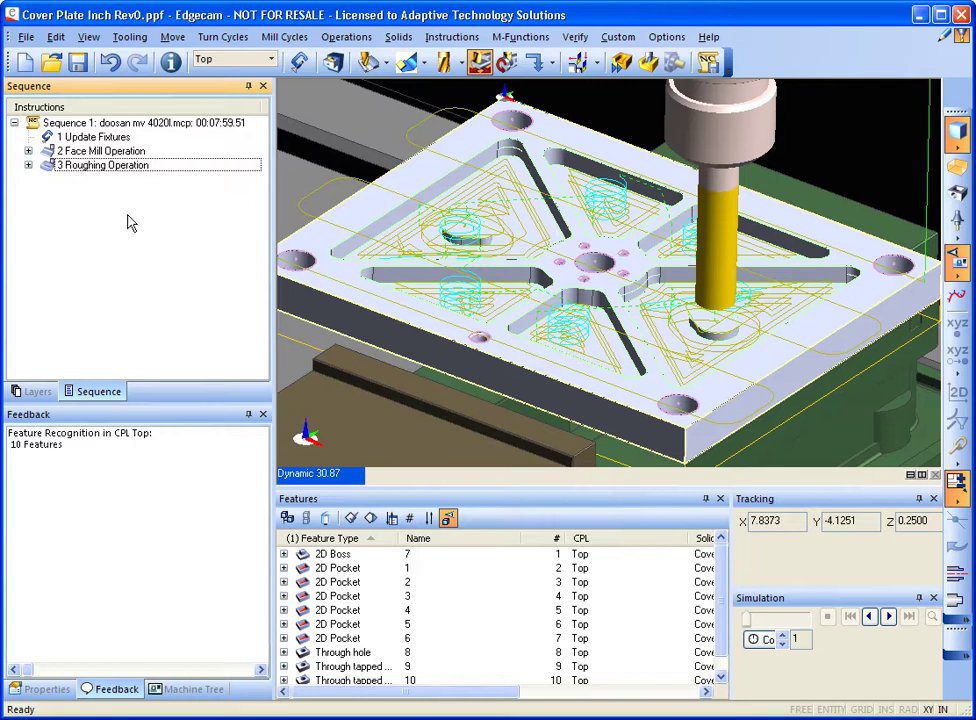
pyautogui.click(346, 37)
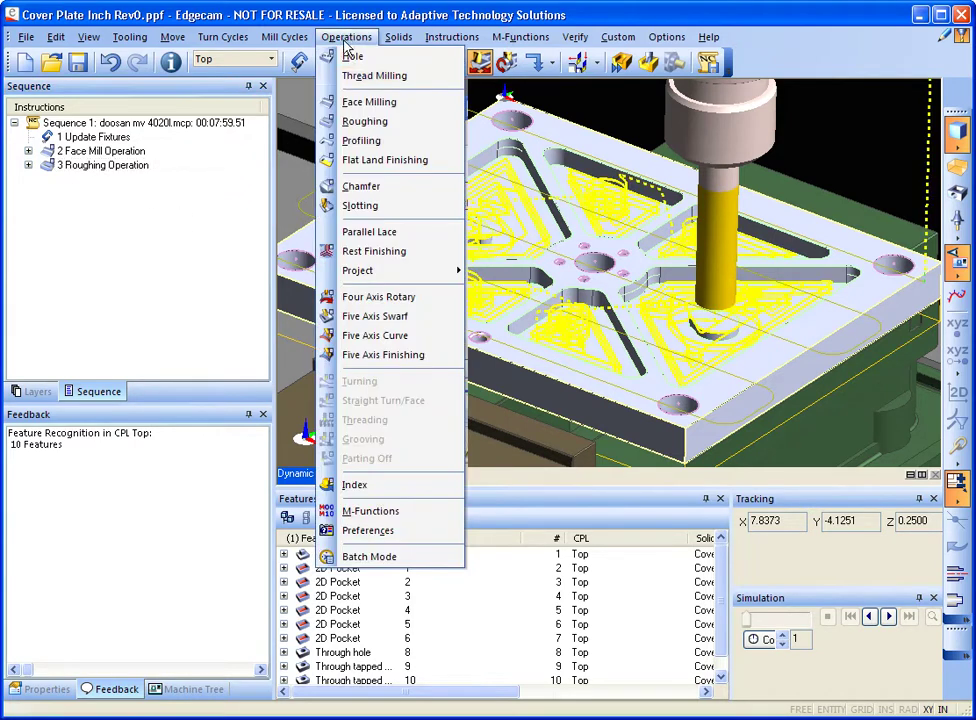
pyautogui.click(362, 141)
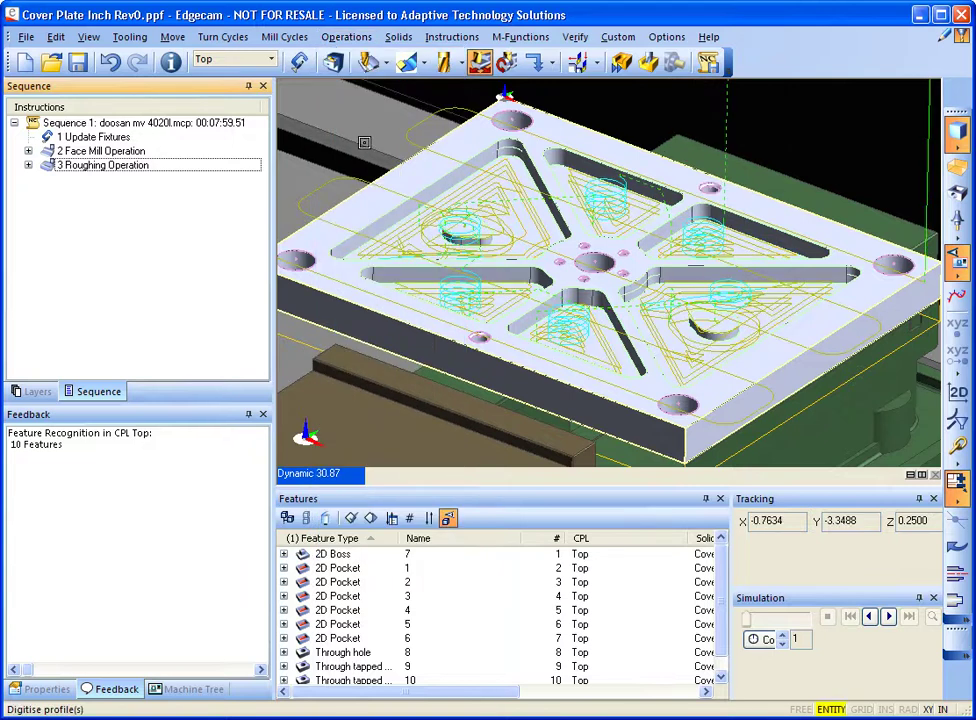
pyautogui.click(426, 167)
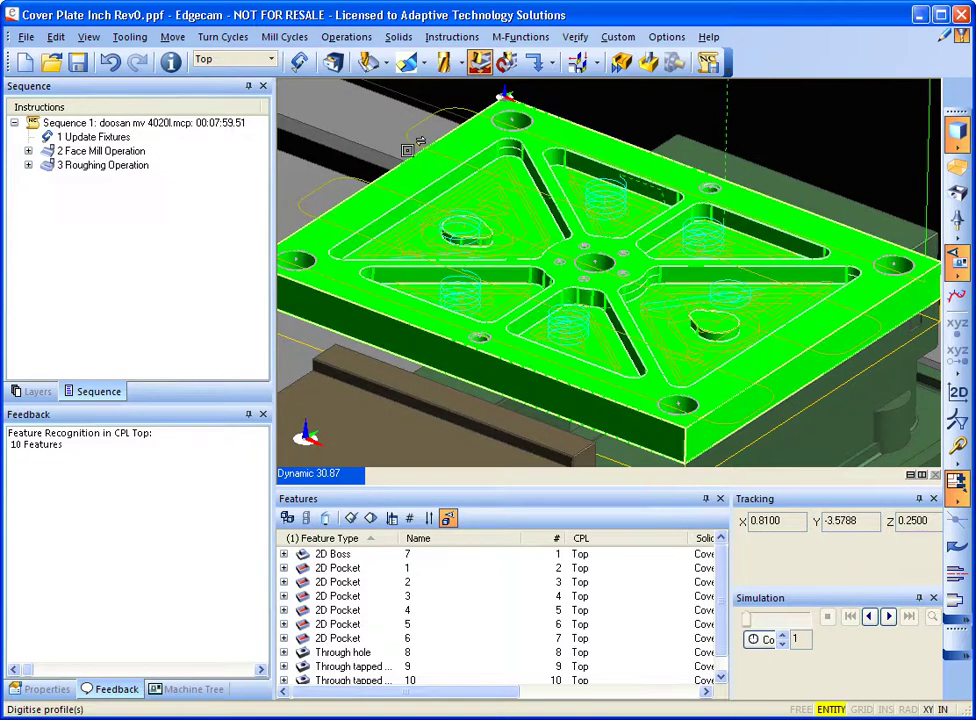
pyautogui.rightClick(362, 133)
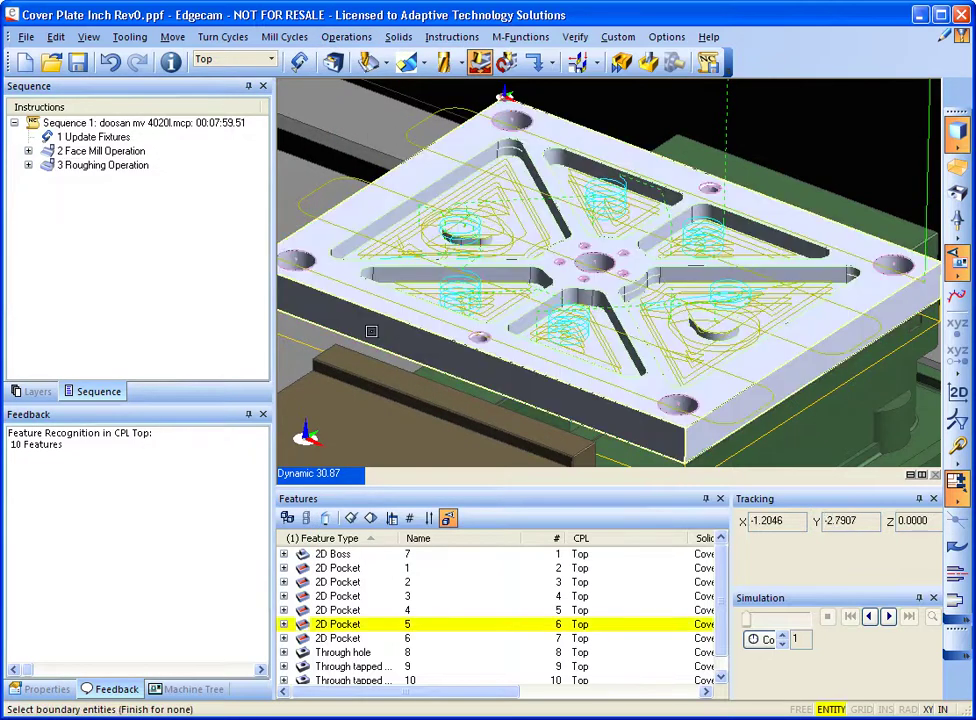
pyautogui.click(348, 569)
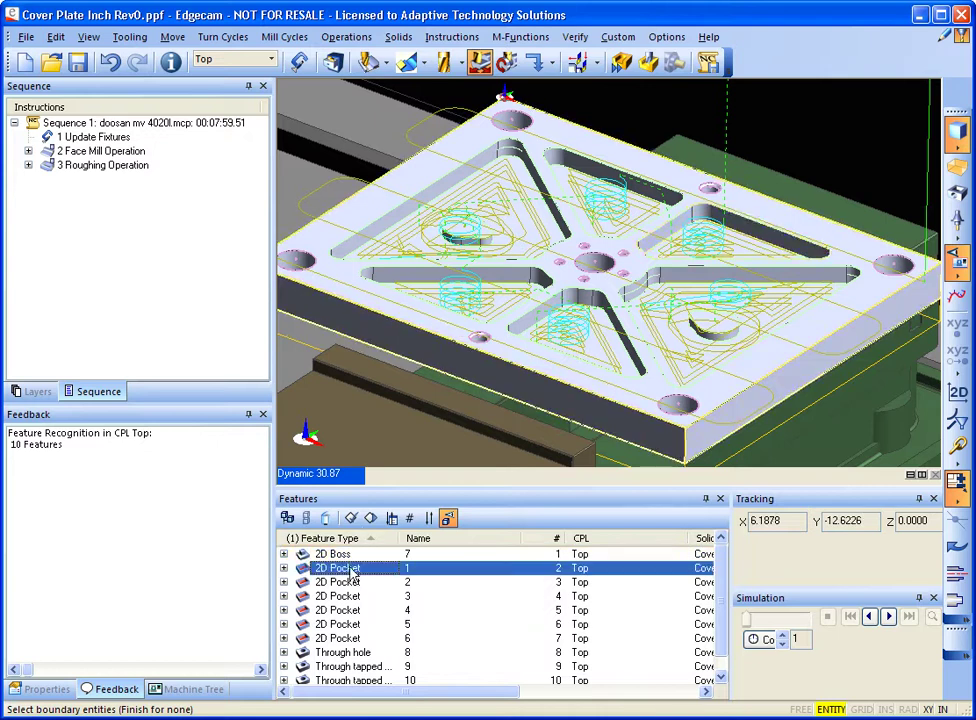
pyautogui.keyDown('shift'); pyautogui.click(342, 640); pyautogui.keyUp('shift')
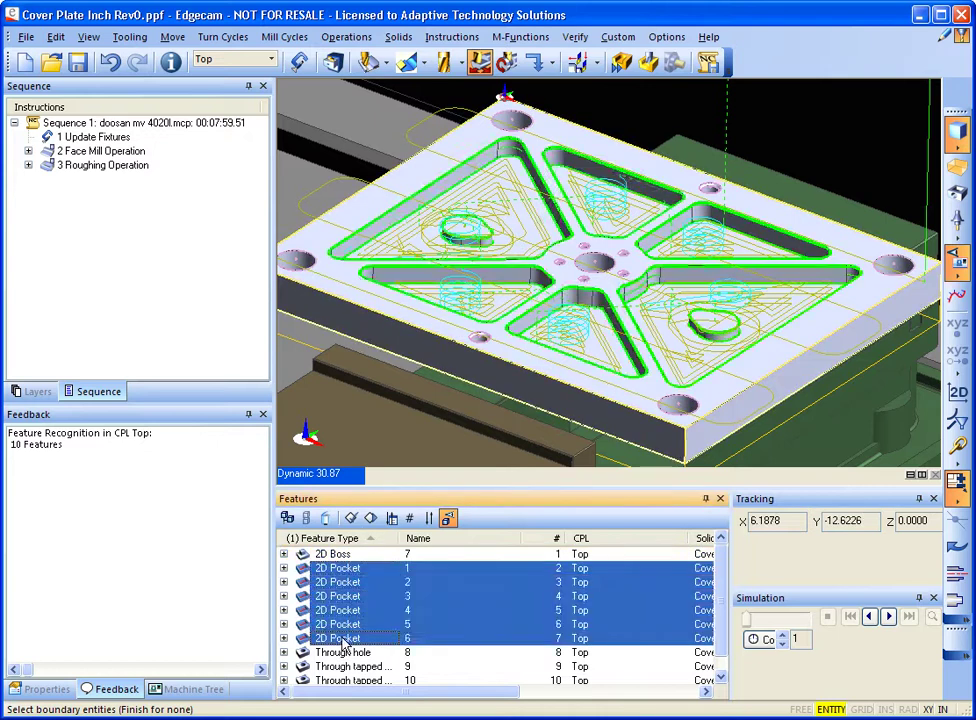
pyautogui.rightClick(354, 133)
# Step: Set the profiling operation's mill type to Climb, tolerance to 0.001 and compensation to Geometry
pyautogui.click(273, 162)
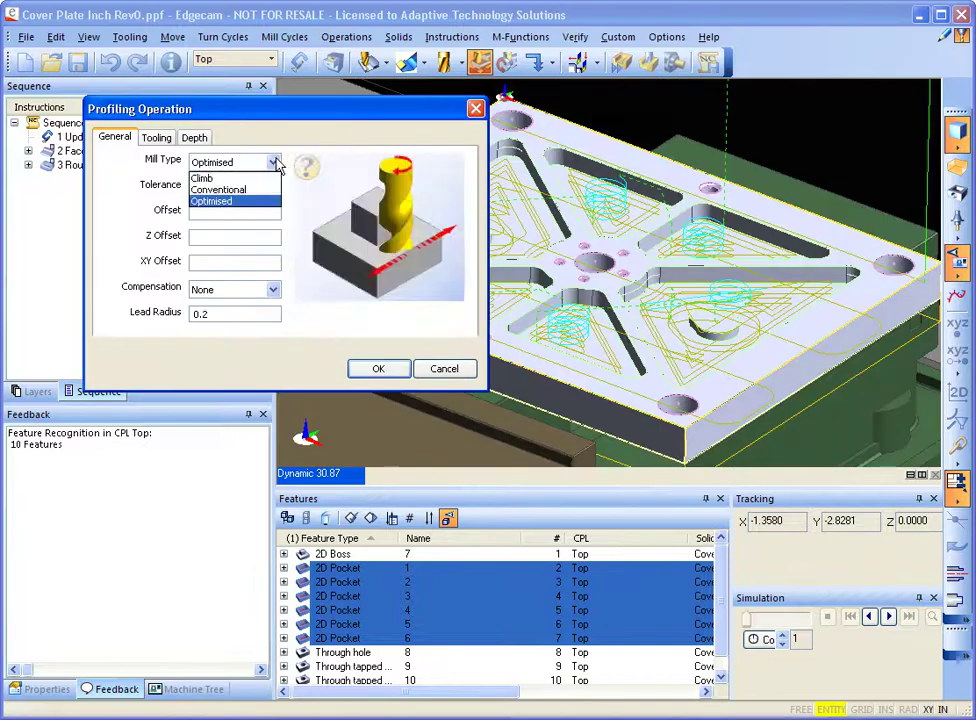
pyautogui.click(262, 178)
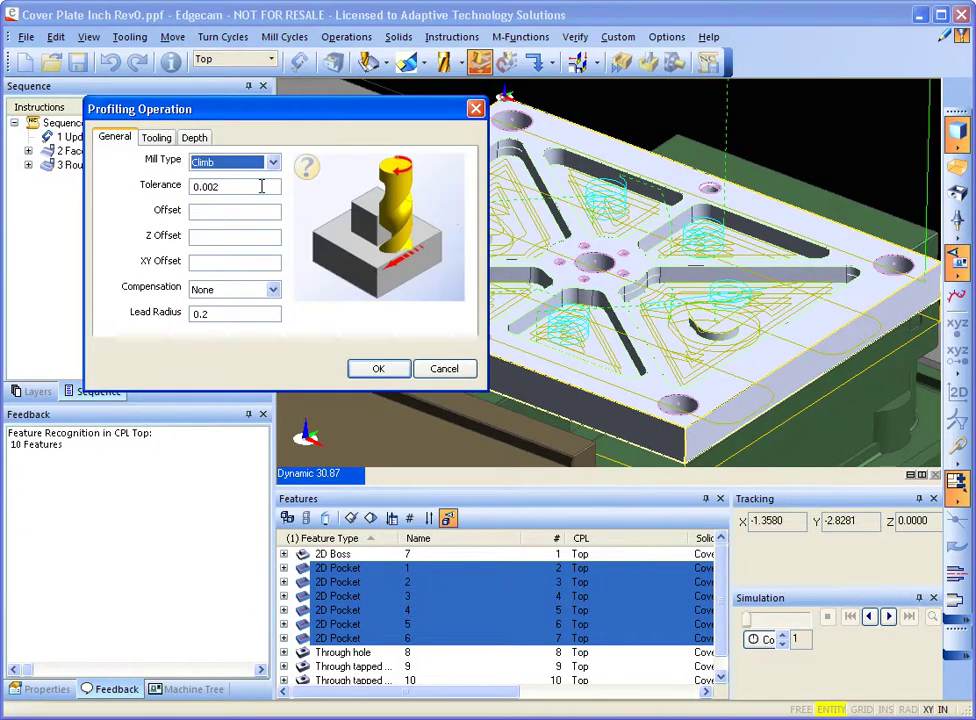
pyautogui.click(212, 186)
pyautogui.press('BackSpace')
pyautogui.write('1')
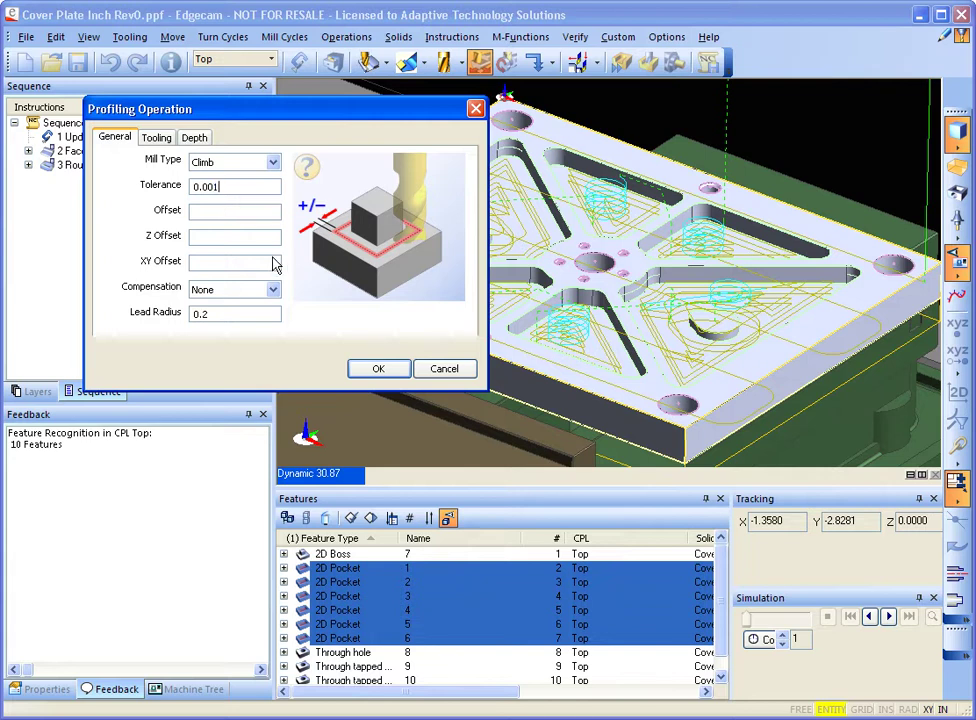
pyautogui.click(273, 289)
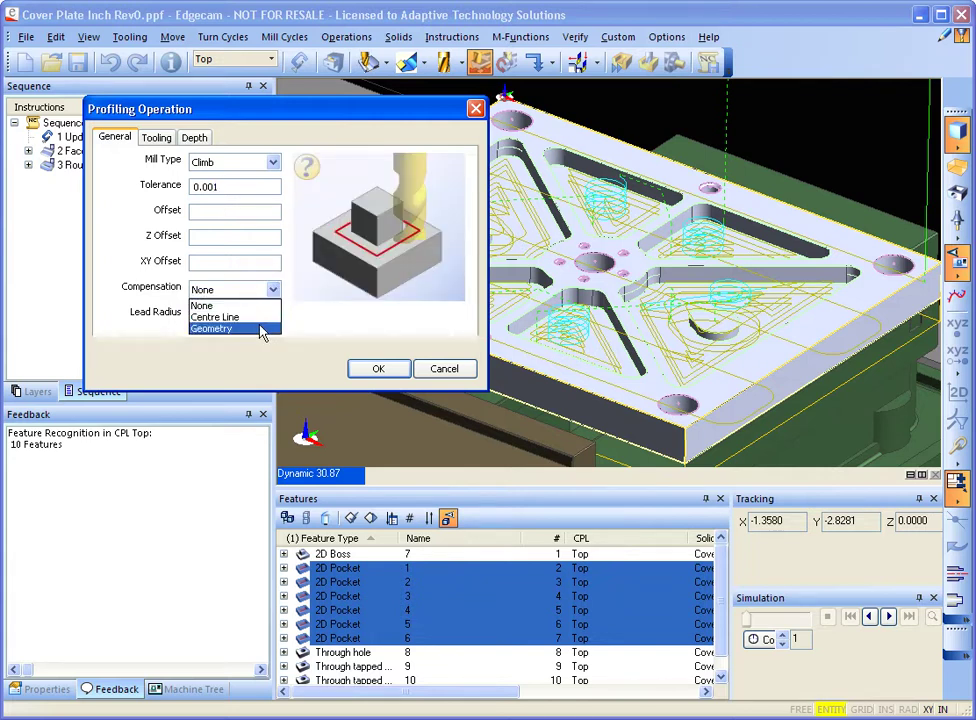
pyautogui.click(261, 330)
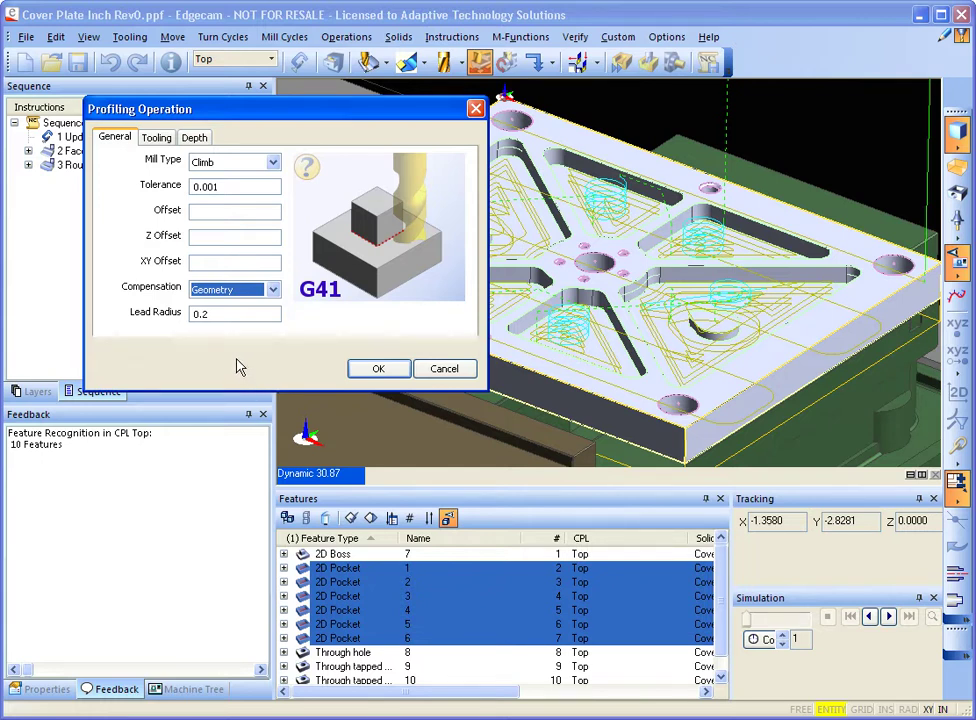
# Step: Assign the 3/8 Multi Flute End Mill from the tool store to the profiling operation in tool position 3
pyautogui.click(155, 138)
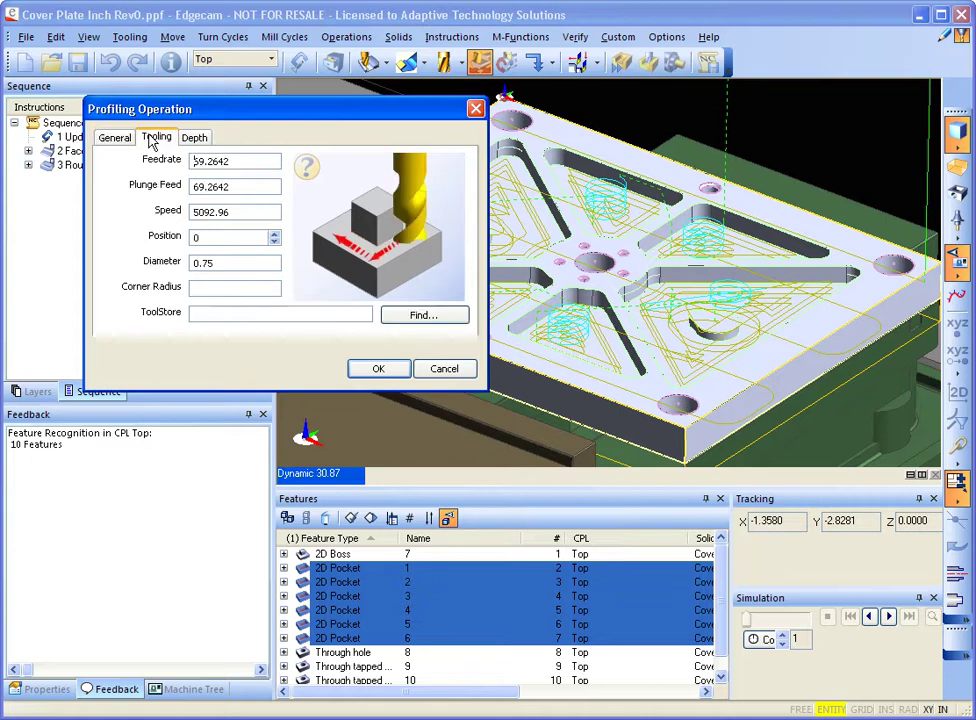
pyautogui.click(422, 318)
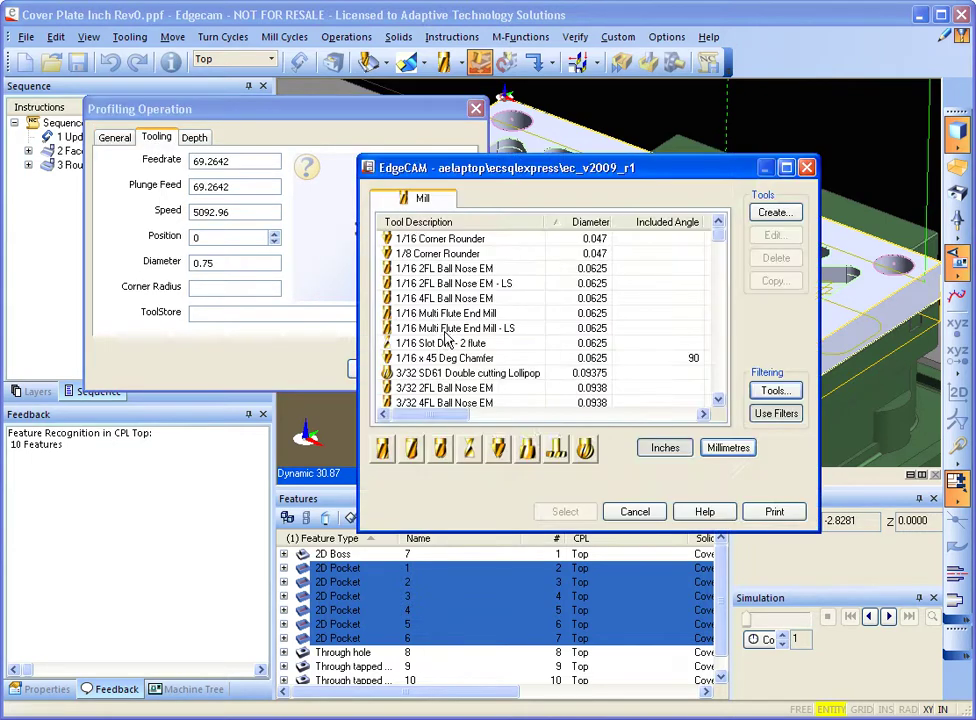
pyautogui.click(381, 448)
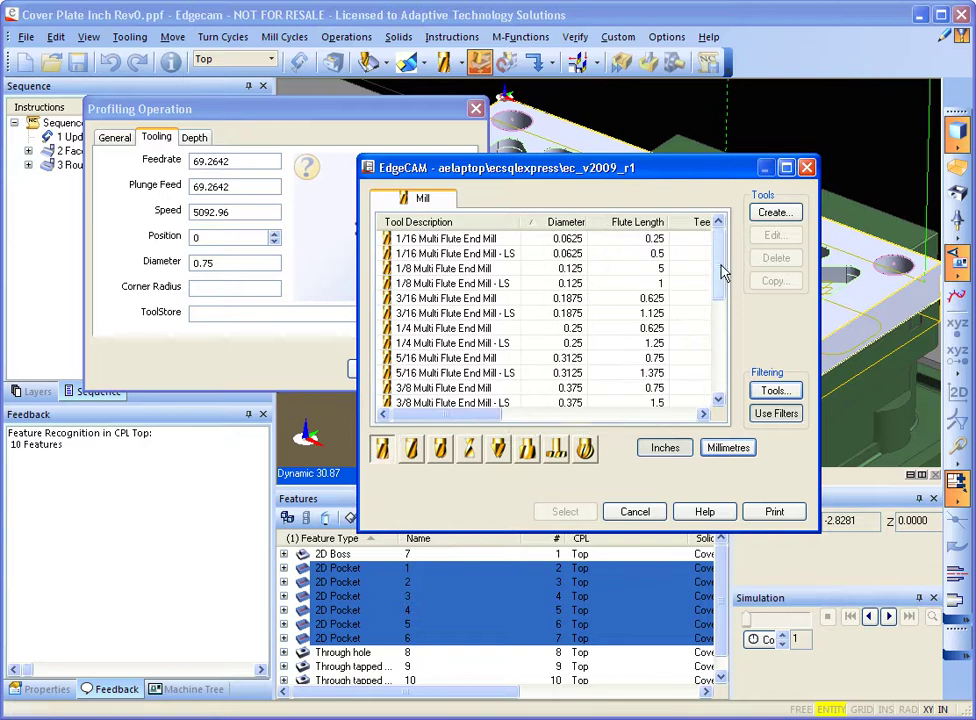
pyautogui.scroll(-2, 720, 268)
pyautogui.scroll(2, 715, 264)
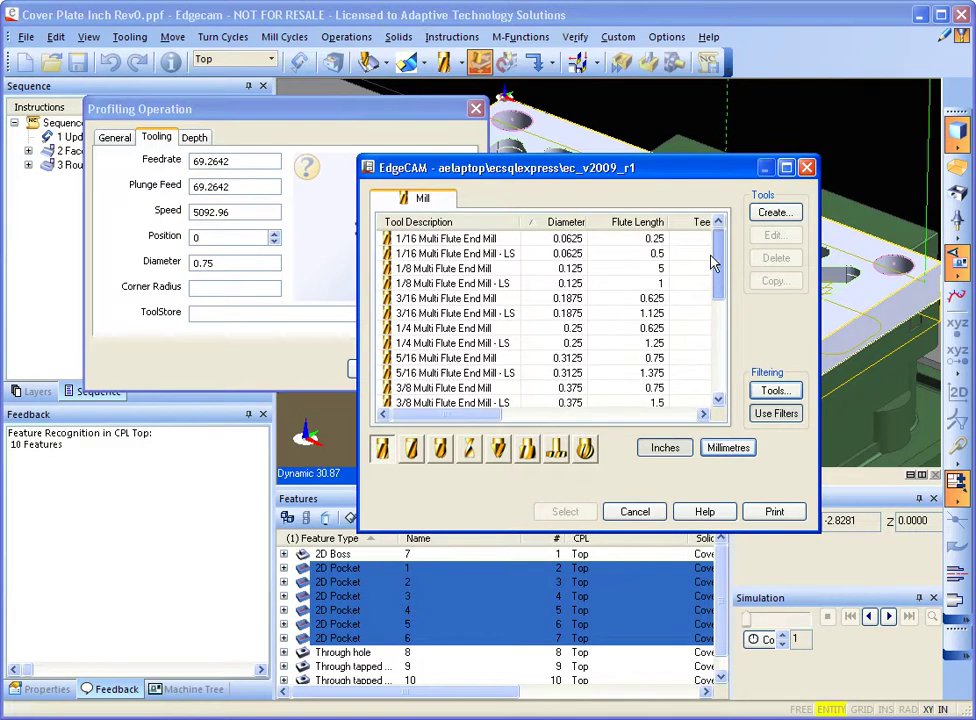
pyautogui.scroll(-1, 713, 265)
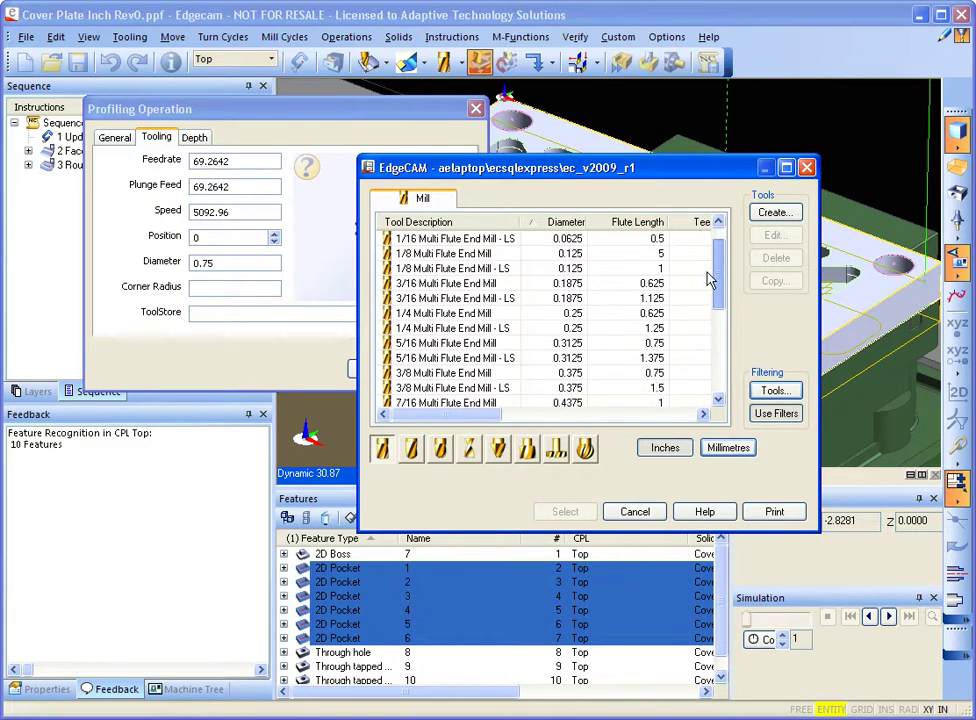
pyautogui.click(468, 376)
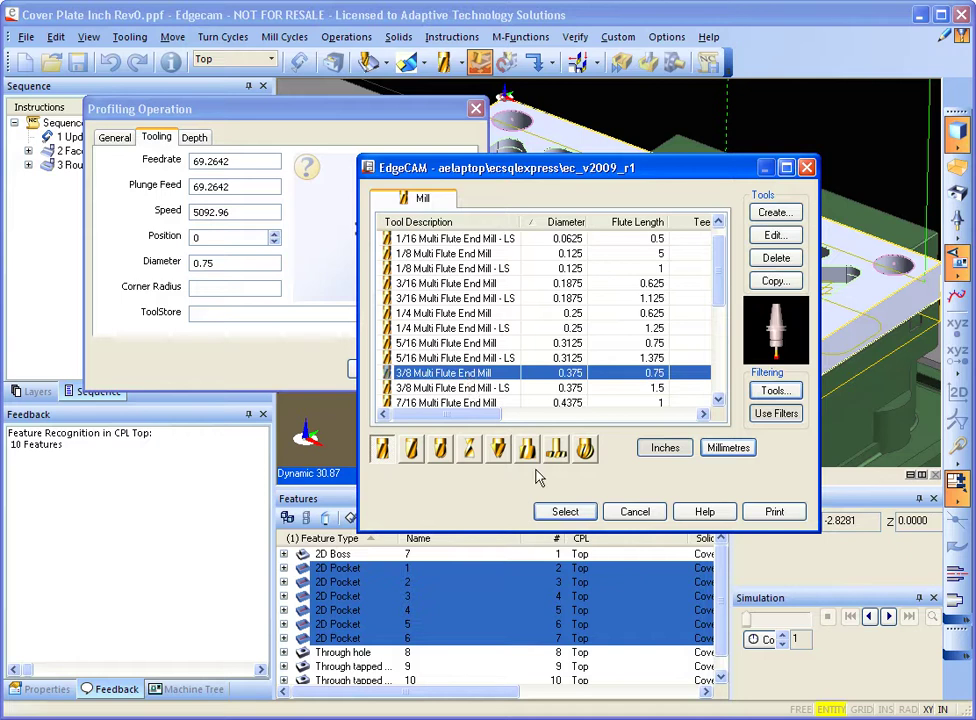
pyautogui.click(558, 511)
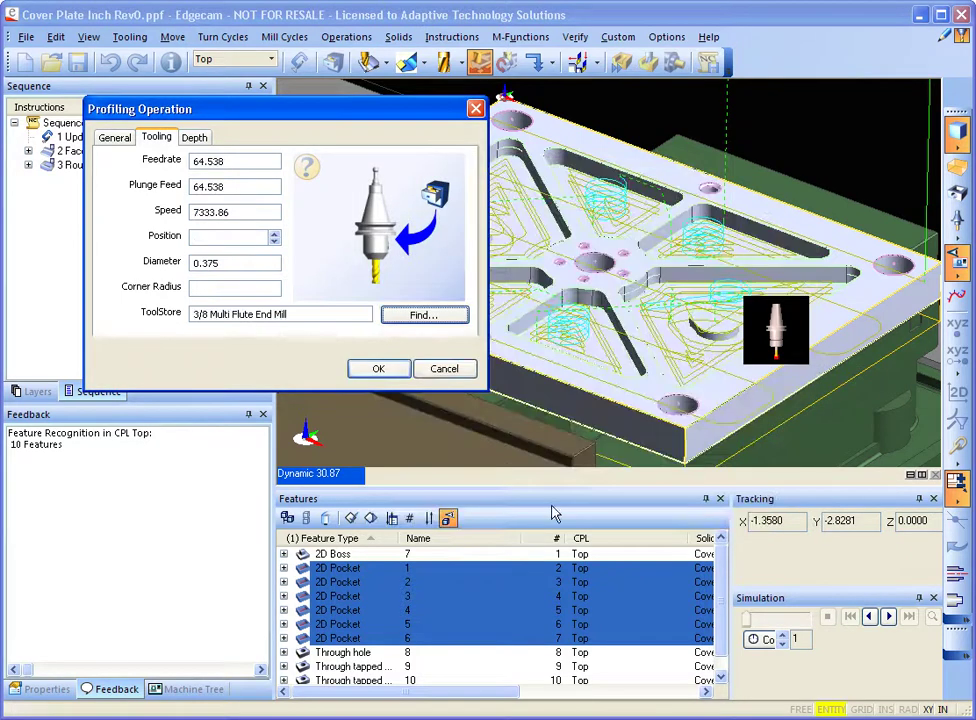
pyautogui.click(274, 237)
pyautogui.click(274, 236)
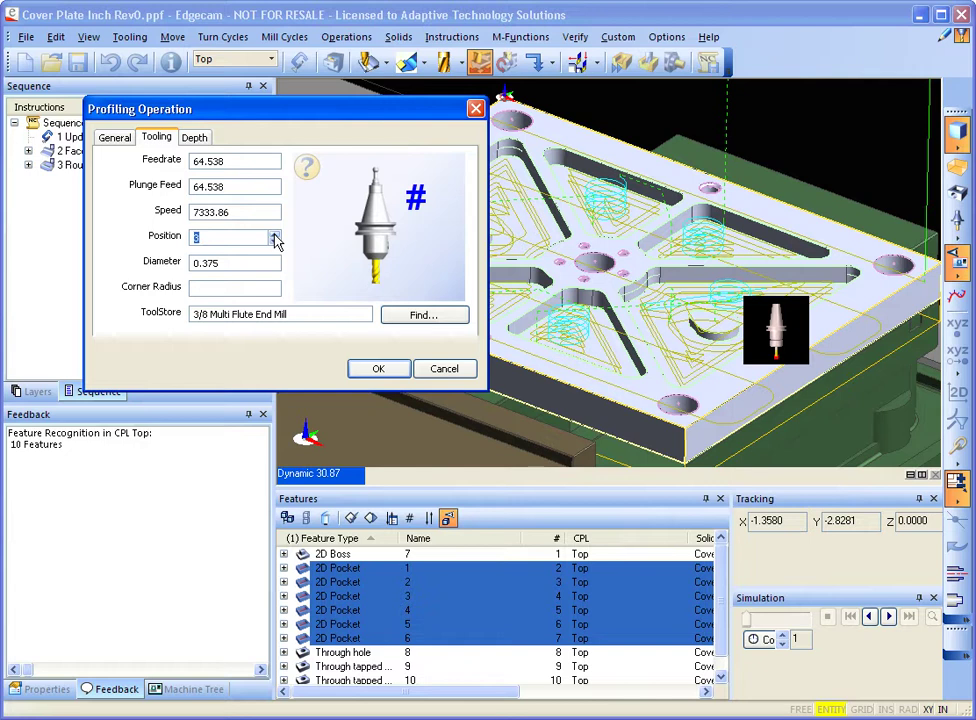
# Step: Clear the profiling operation's cut increment and generate the operation
pyautogui.click(194, 137)
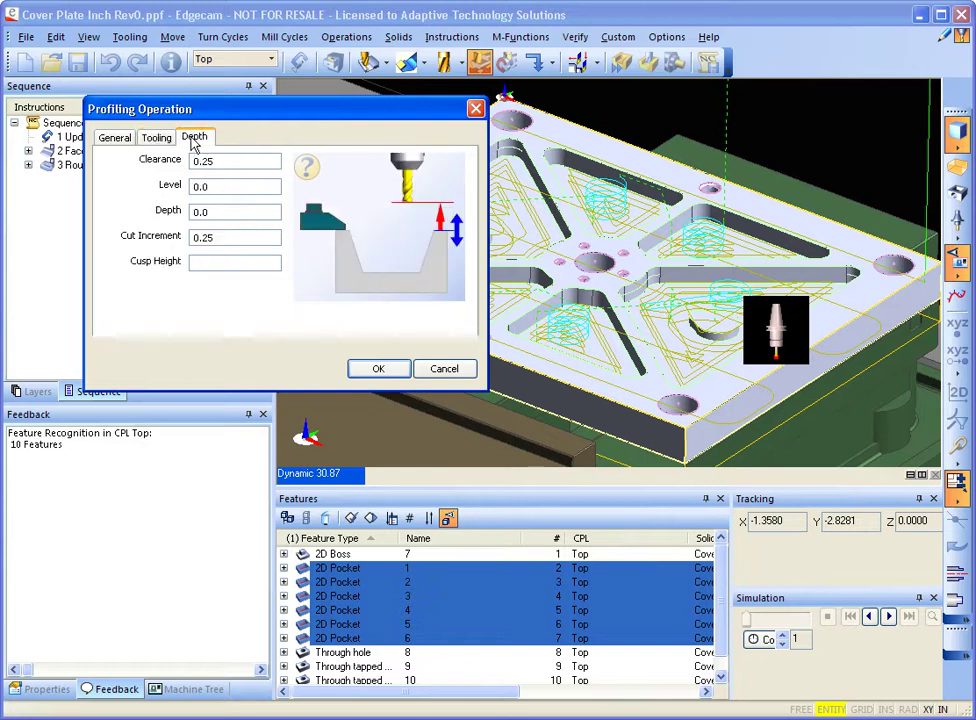
pyautogui.click(215, 238)
pyautogui.press('Delete')
pyautogui.click(378, 369)
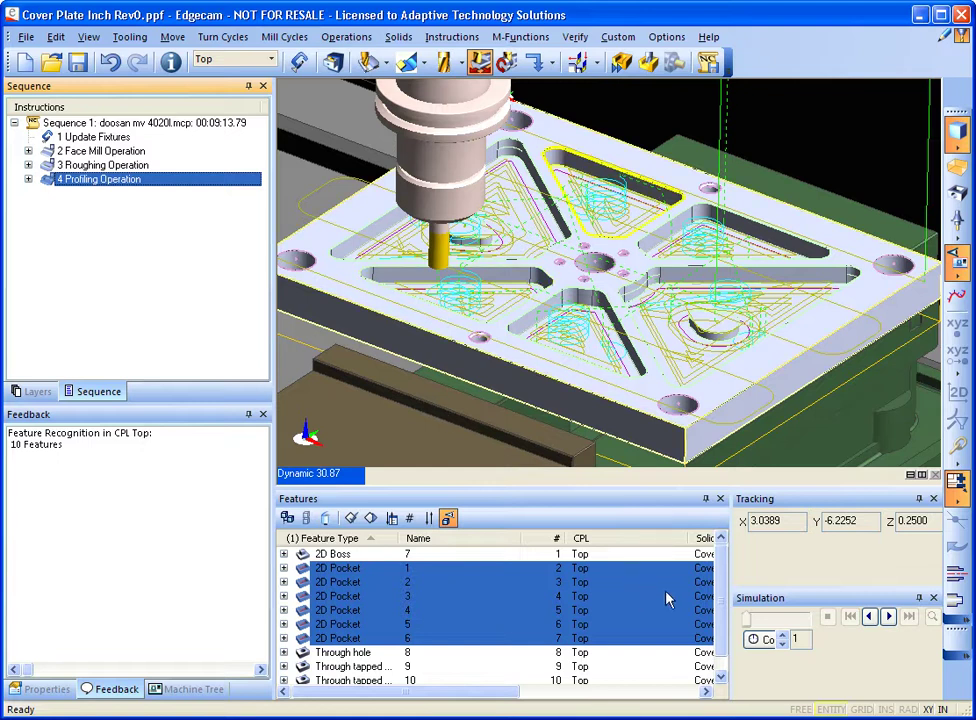
# Step: Start a Hole Operation for Milling on Through hole feature 8
pyautogui.scroll(-1, 705, 610)
pyautogui.click(352, 639)
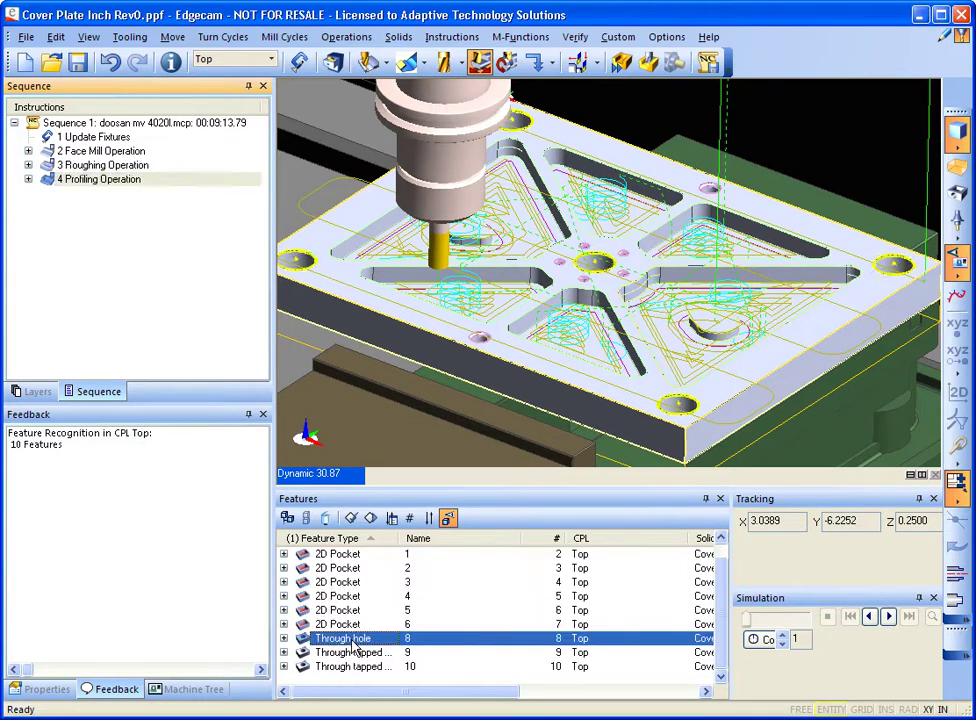
pyautogui.rightClick(352, 645)
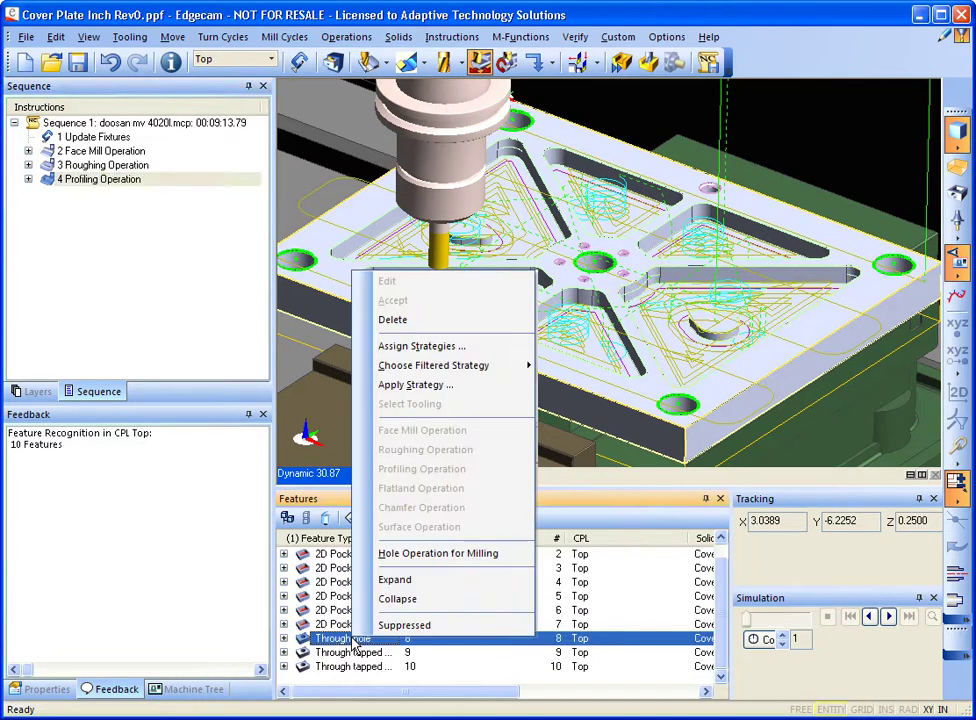
pyautogui.click(392, 553)
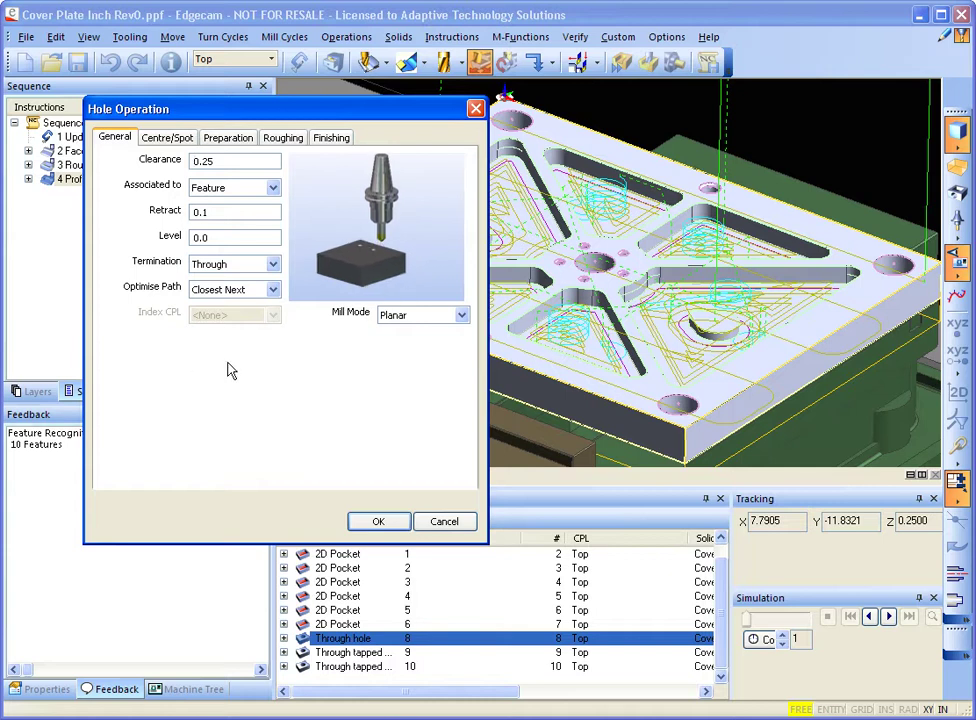
# Step: Assign the 3/4 Slot Drill-2 Flute from the tool store to the hole operation's counterbore preparation
pyautogui.click(170, 139)
pyautogui.click(236, 140)
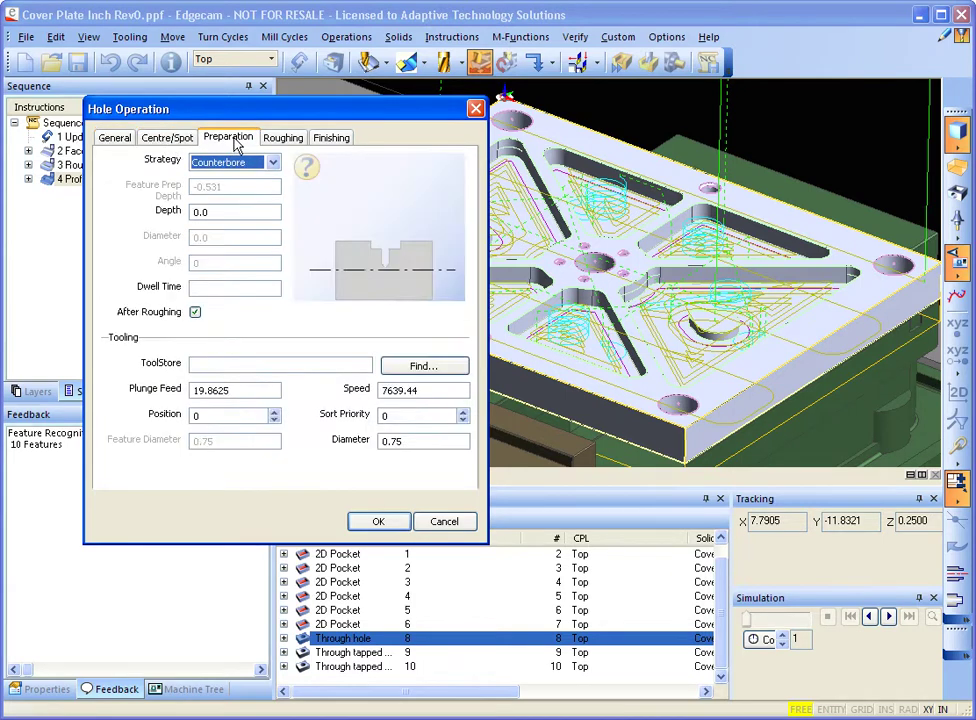
pyautogui.click(400, 368)
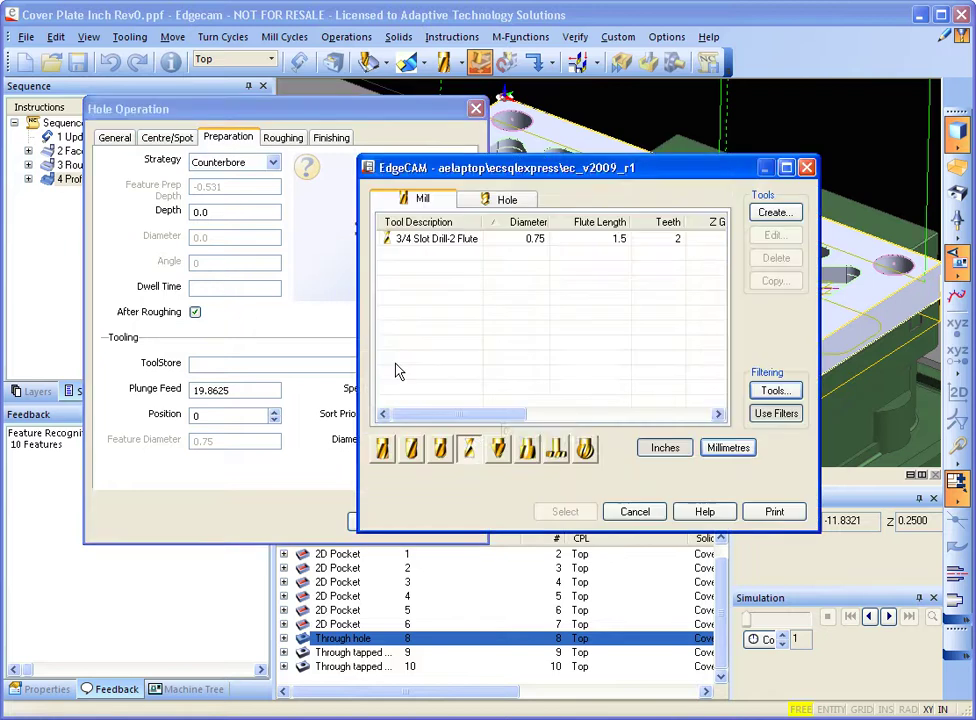
pyautogui.click(432, 240)
pyautogui.click(563, 511)
# Step: Assign the .531 HSS Jobber Drill to the drill roughing of the through holes and generate the hole operation
pyautogui.click(287, 139)
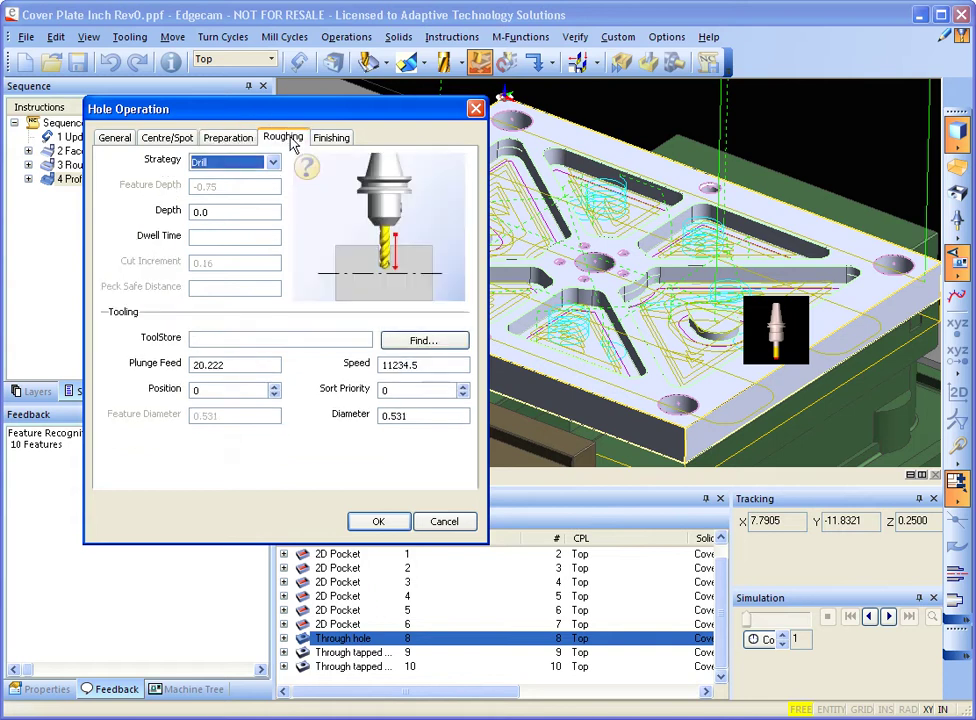
pyautogui.click(424, 341)
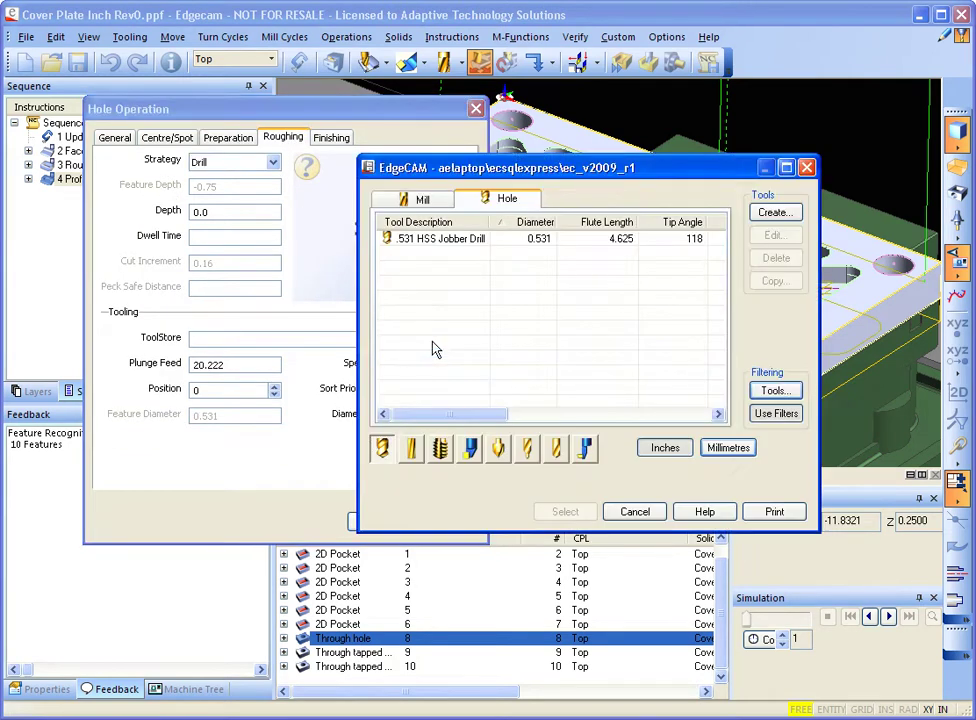
pyautogui.click(563, 511)
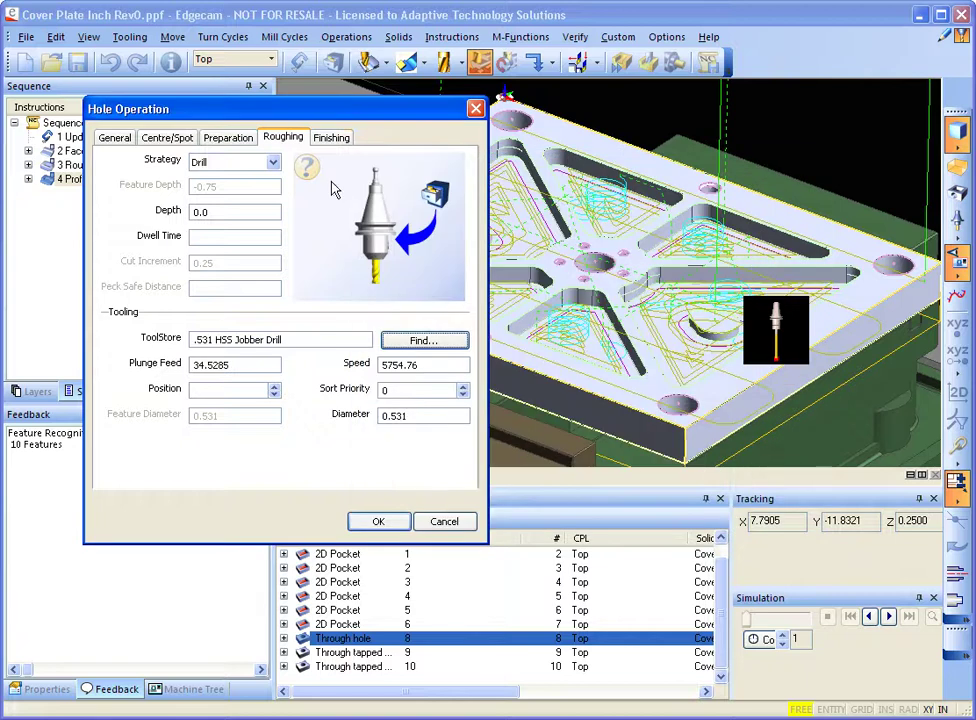
pyautogui.click(329, 139)
pyautogui.click(378, 521)
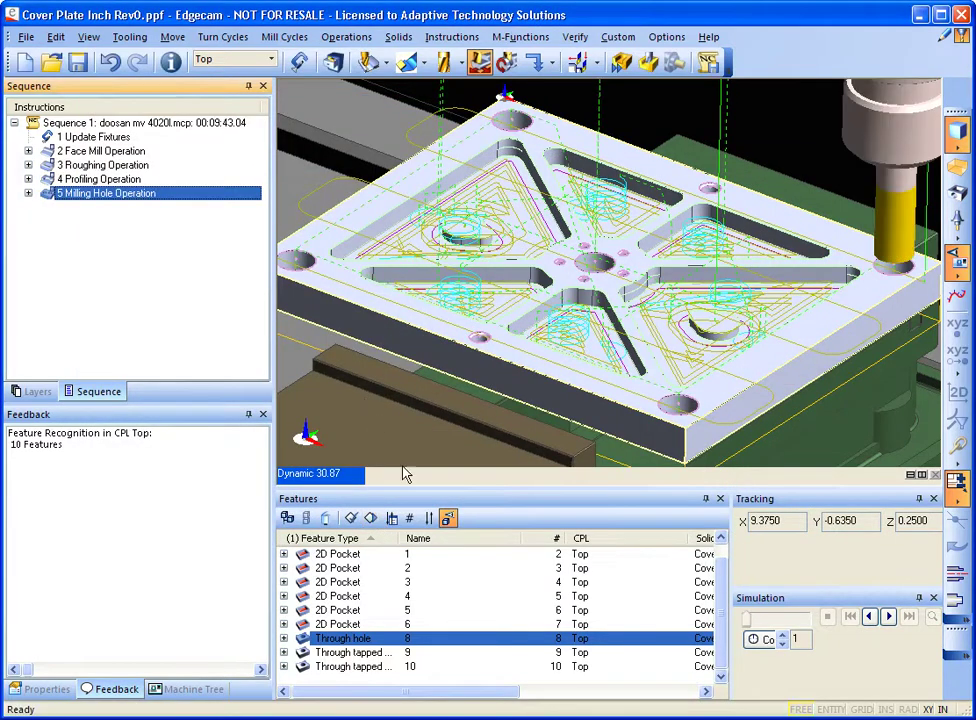
# Step: Start a Hole Operation for Milling on Through tapped hole feature 9
pyautogui.click(365, 653)
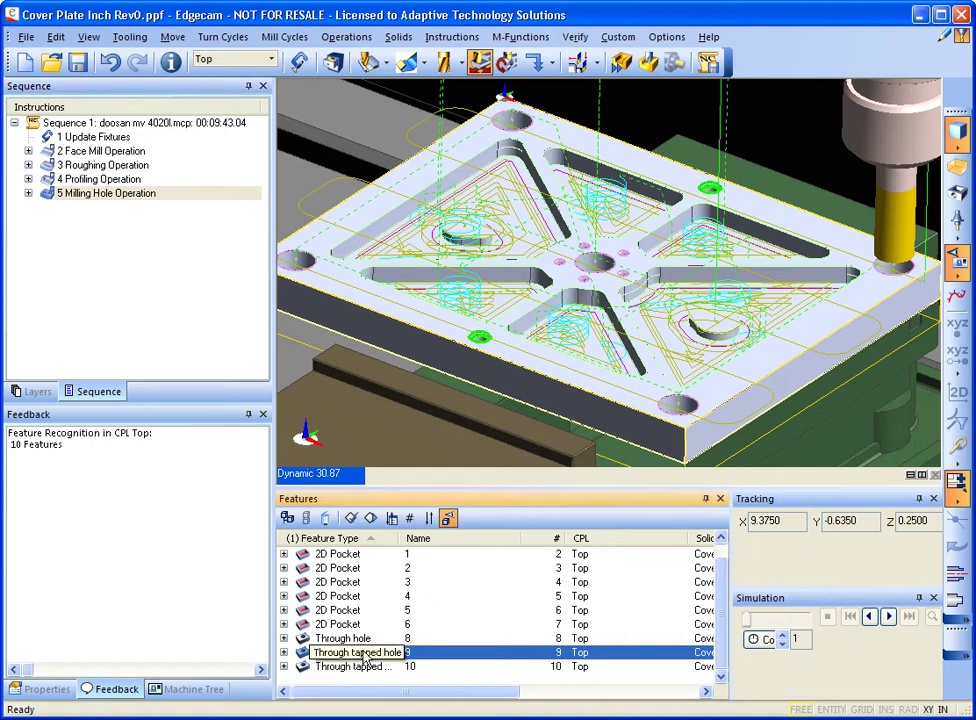
pyautogui.rightClick(365, 653)
pyautogui.click(405, 567)
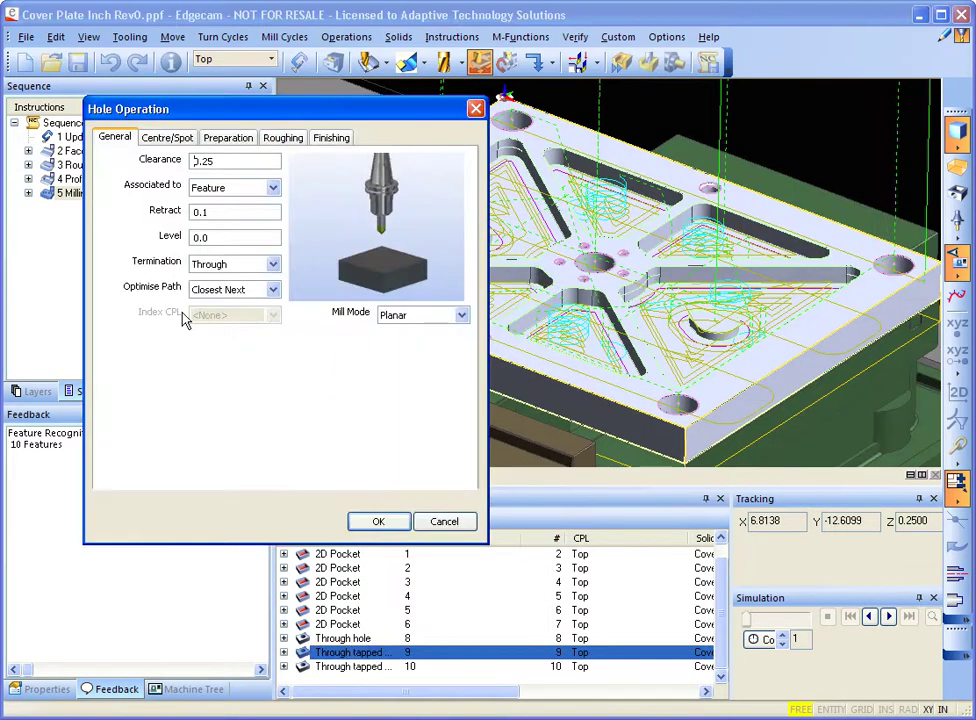
# Step: Assign the 1/4x90 deg C'sink from the tool store to the tapped hole operation's countersink preparation
pyautogui.click(163, 140)
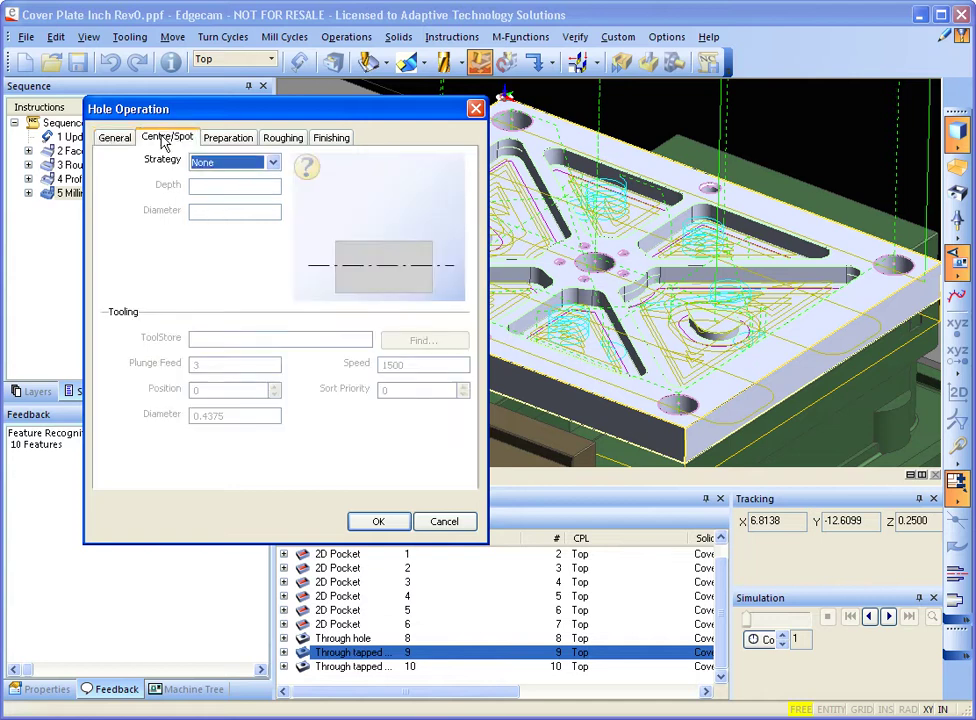
pyautogui.click(239, 145)
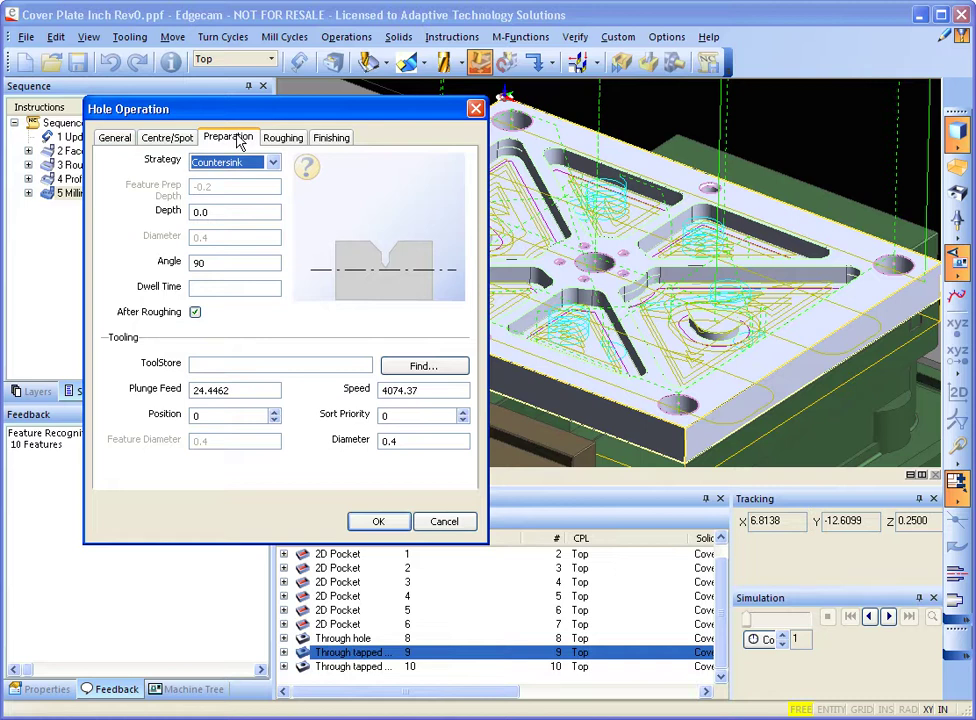
pyautogui.click(421, 367)
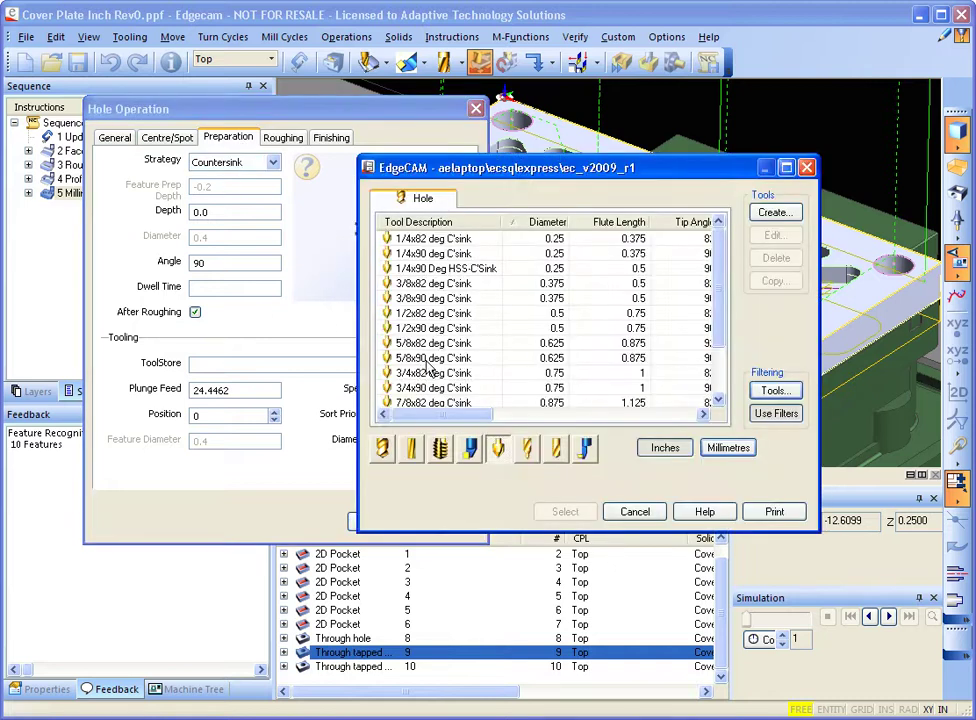
pyautogui.click(433, 253)
pyautogui.click(565, 512)
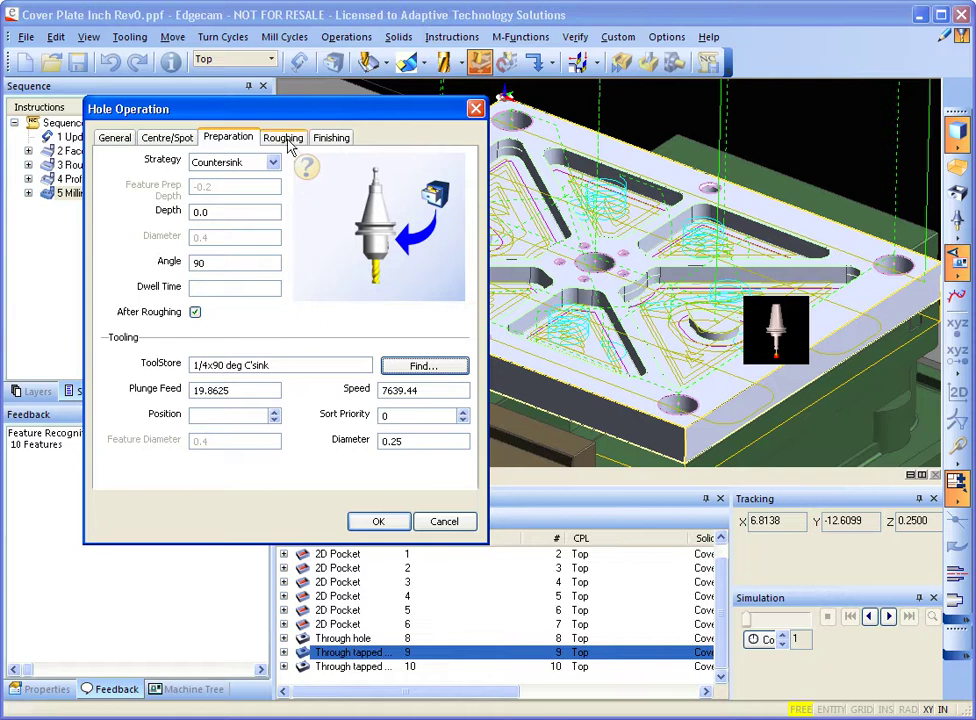
# Step: Assign the 5/16 HSS Jobber Length drill from the tool store to the tapped hole operation's roughing
pyautogui.click(286, 139)
pyautogui.click(431, 340)
pyautogui.click(492, 200)
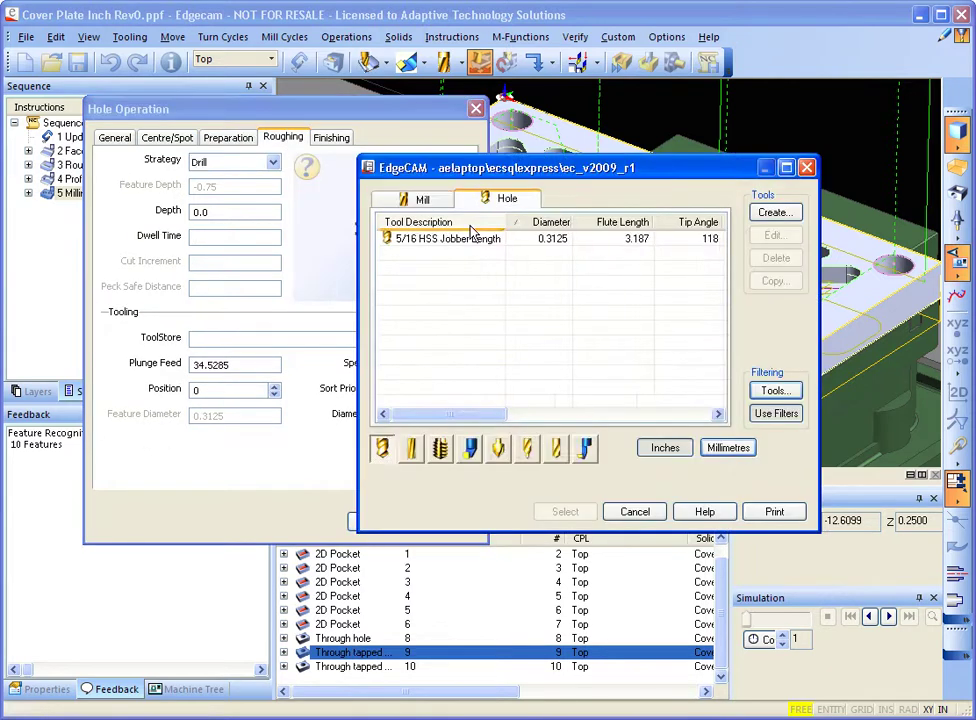
pyautogui.click(447, 240)
pyautogui.click(565, 512)
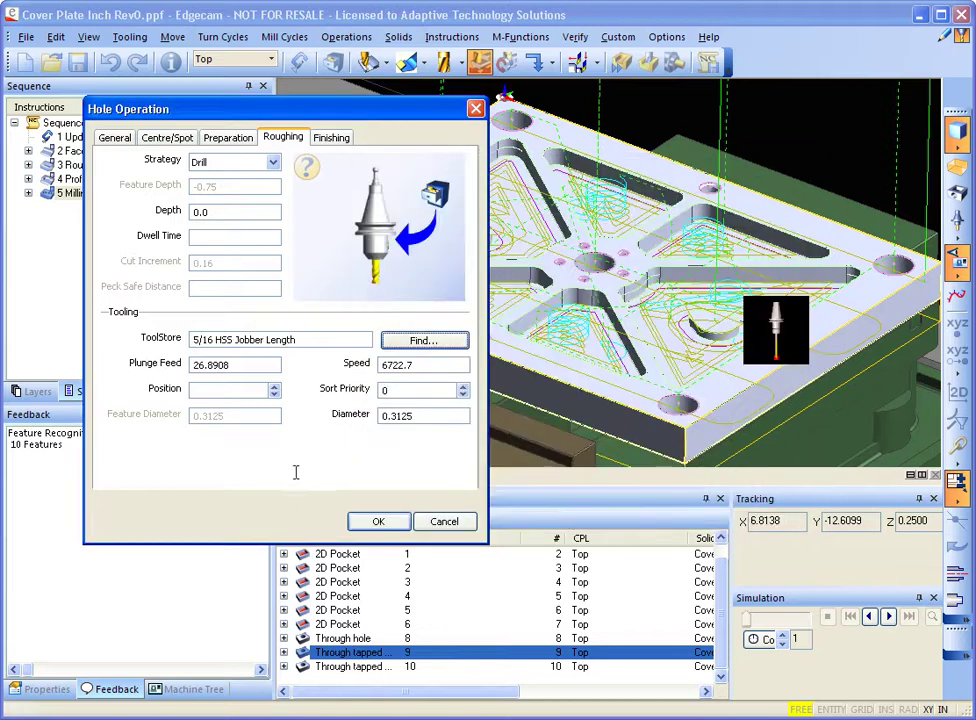
# Step: Assign the 3/8-16 UNC HSS Straight Fluted tap from the tool store to the tapped hole operation's finishing
pyautogui.click(330, 137)
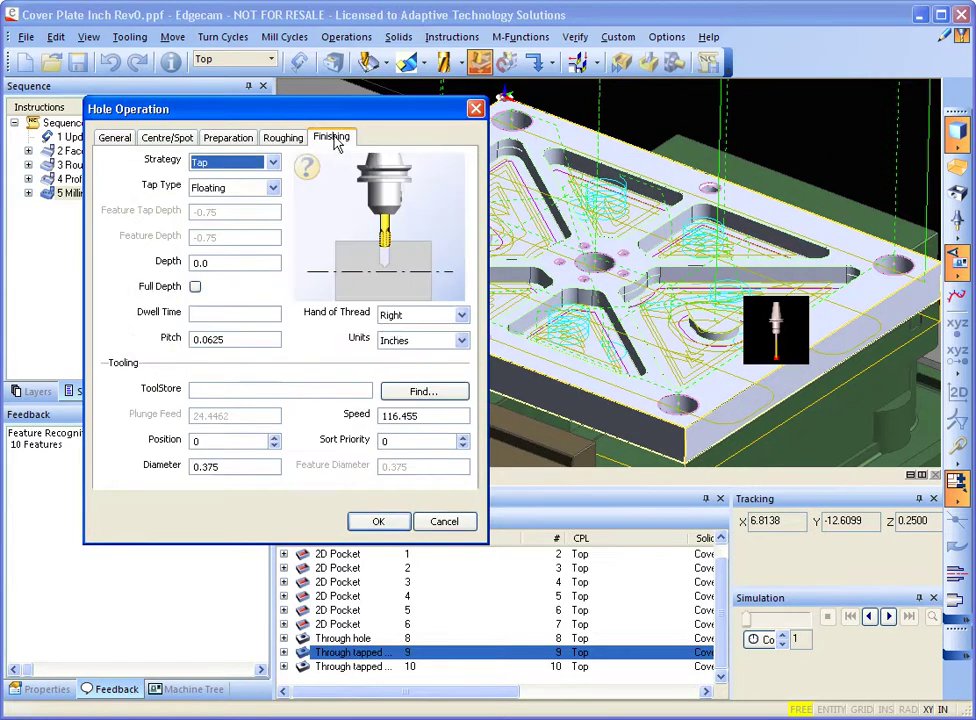
pyautogui.click(422, 391)
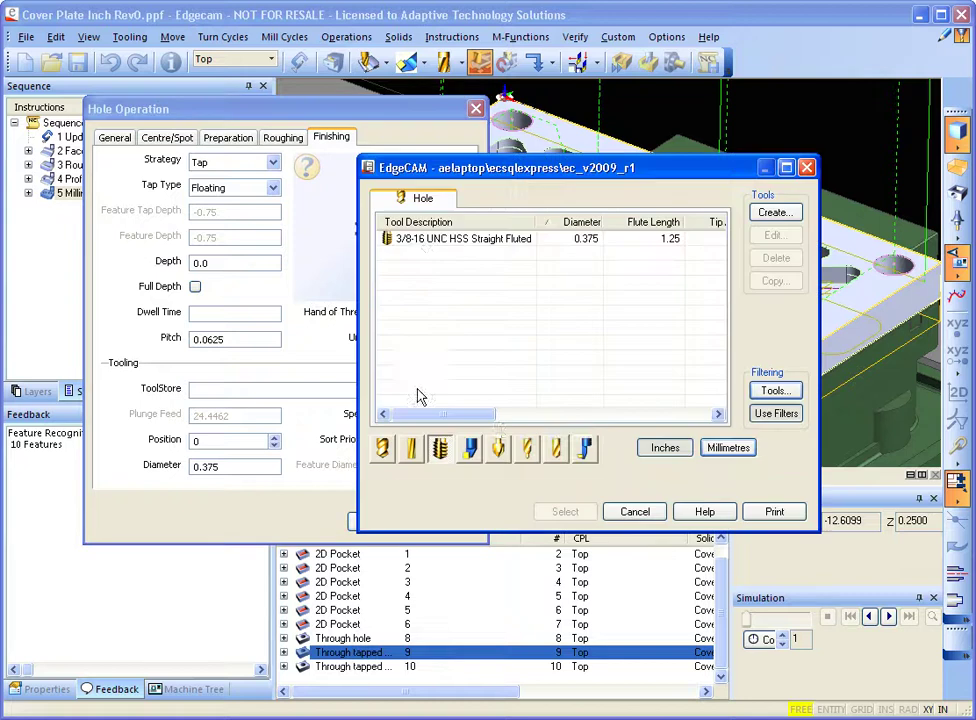
pyautogui.click(418, 242)
pyautogui.click(572, 516)
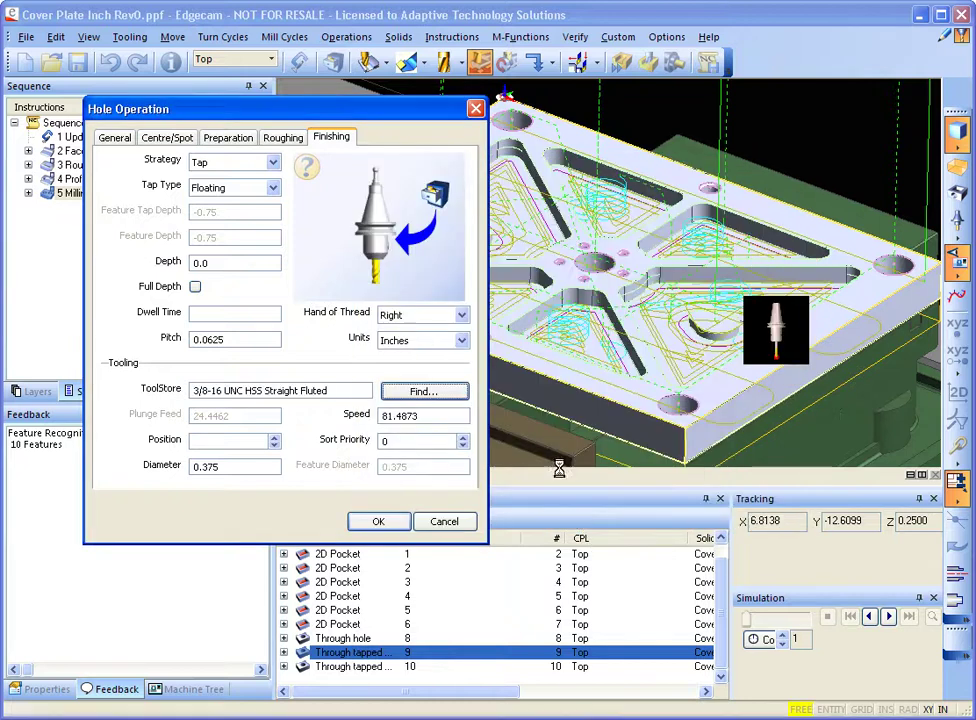
# Step: Complete the hole operation on tapped hole feature 9 and start a Hole Operation for Milling on Through tapped hole feature 10
pyautogui.click(378, 524)
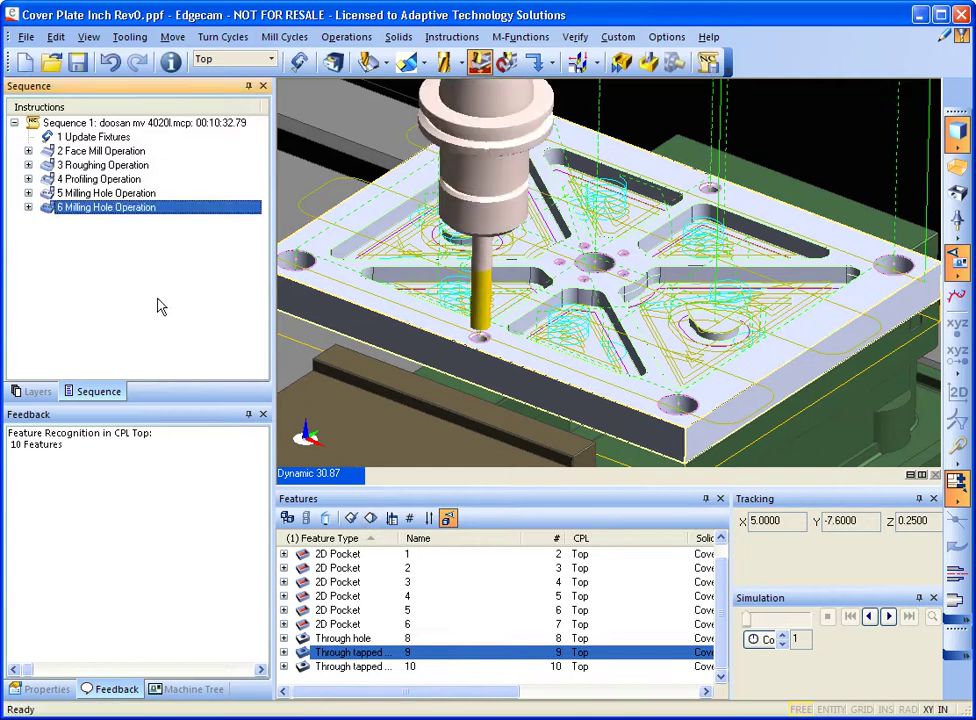
pyautogui.click(360, 667)
pyautogui.rightClick(360, 667)
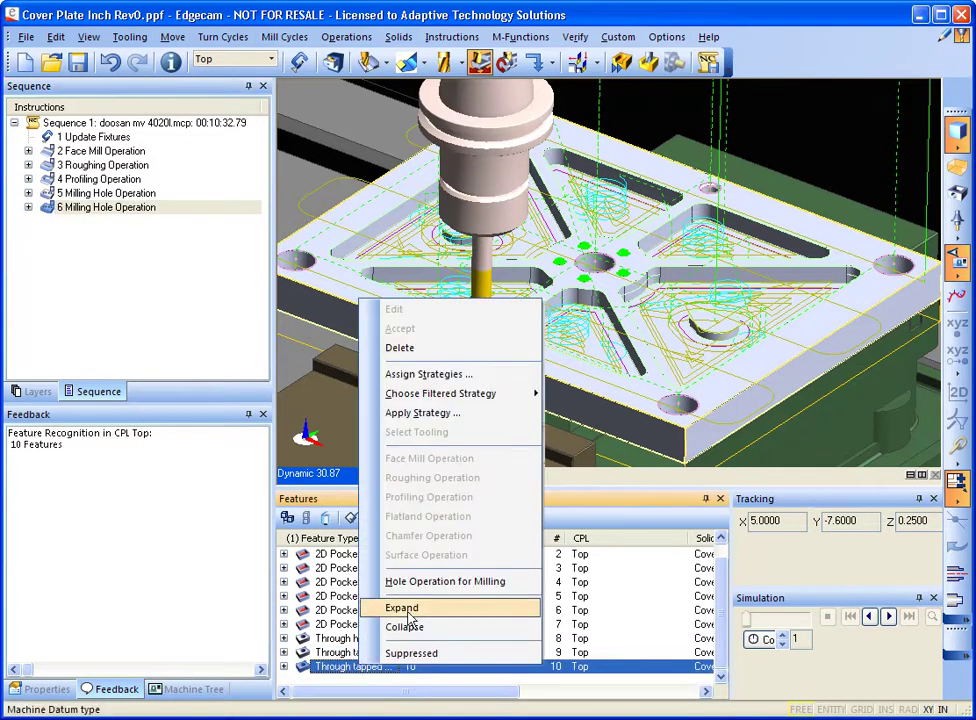
pyautogui.click(410, 580)
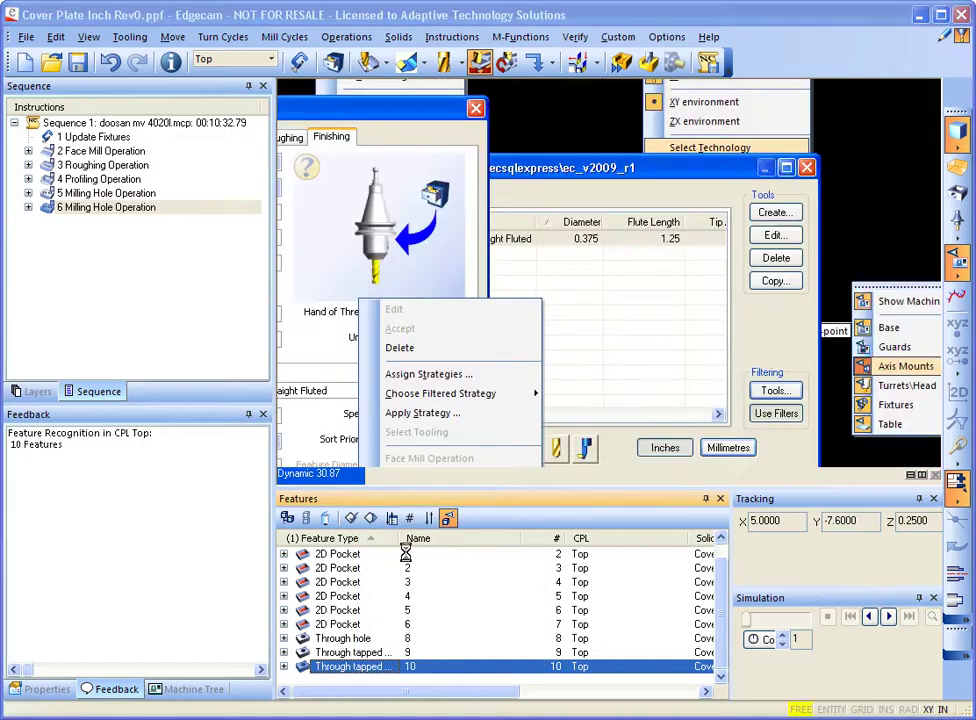
# Step: Assign the 1/4x90 deg C'sink from the tool store to the feature 10 hole operation's countersink preparation
pyautogui.click(162, 138)
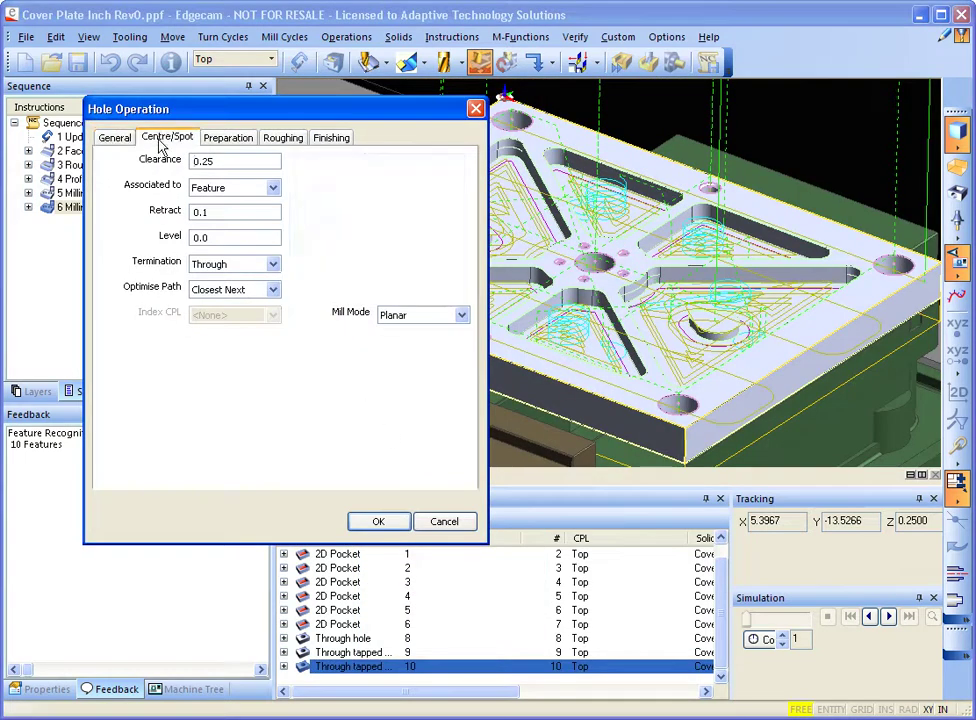
pyautogui.click(230, 139)
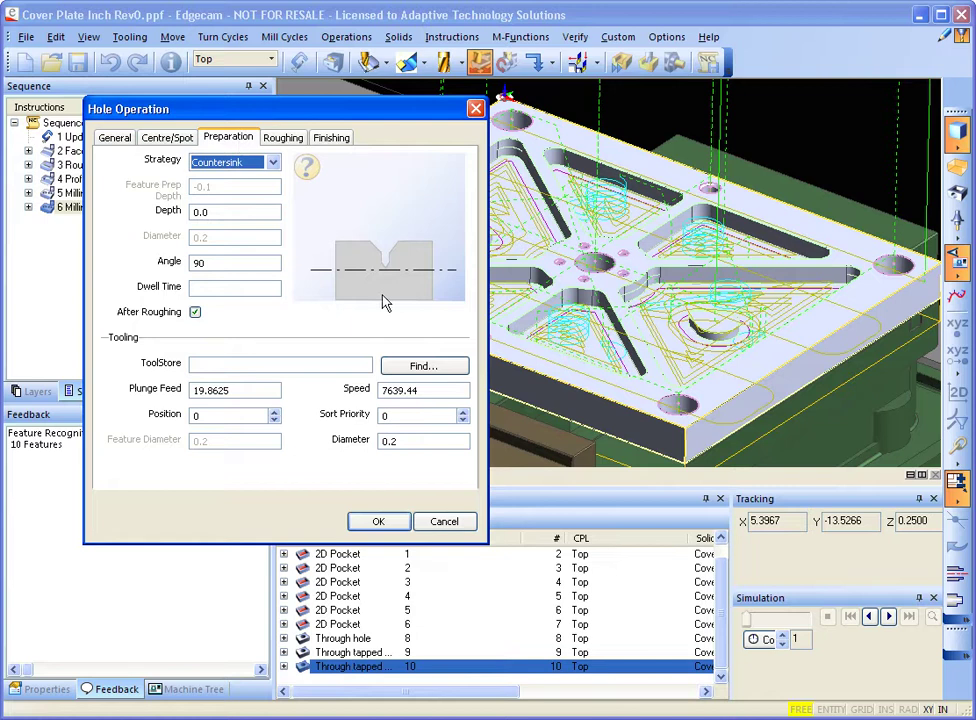
pyautogui.click(440, 365)
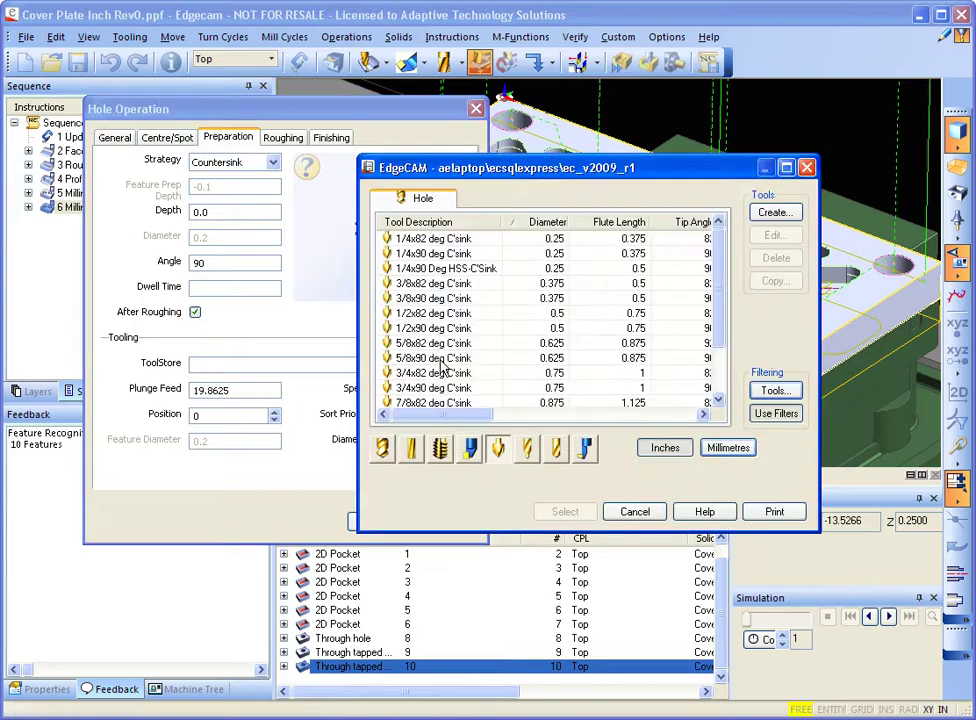
pyautogui.click(445, 254)
pyautogui.click(556, 513)
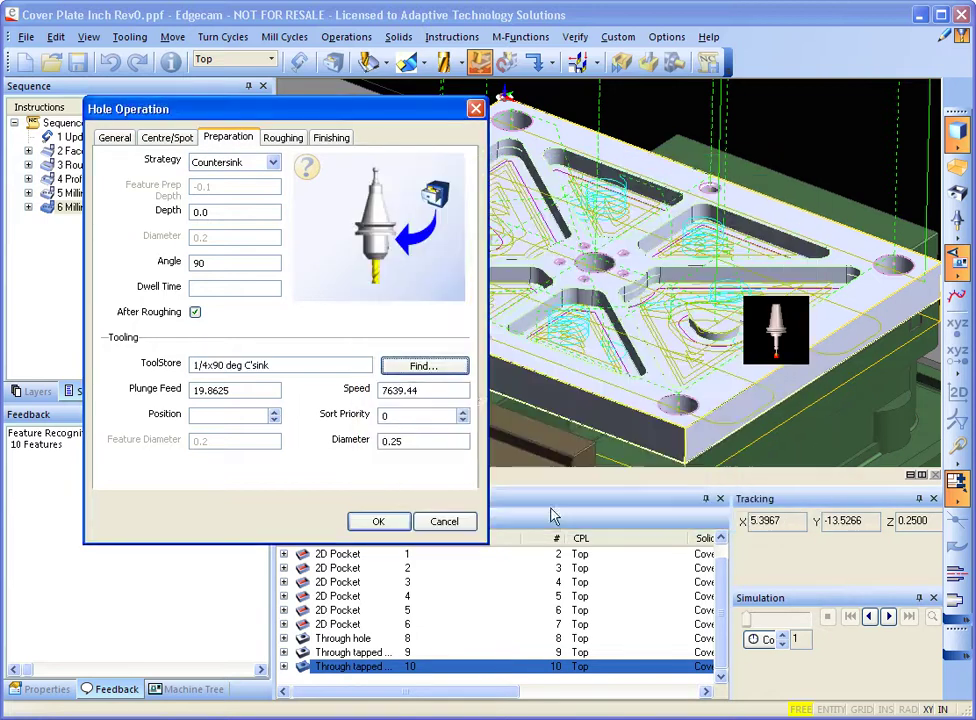
# Step: Assign the #29 HSS Jobber Length drill from the tool store to the feature 10 hole operation's roughing
pyautogui.click(283, 138)
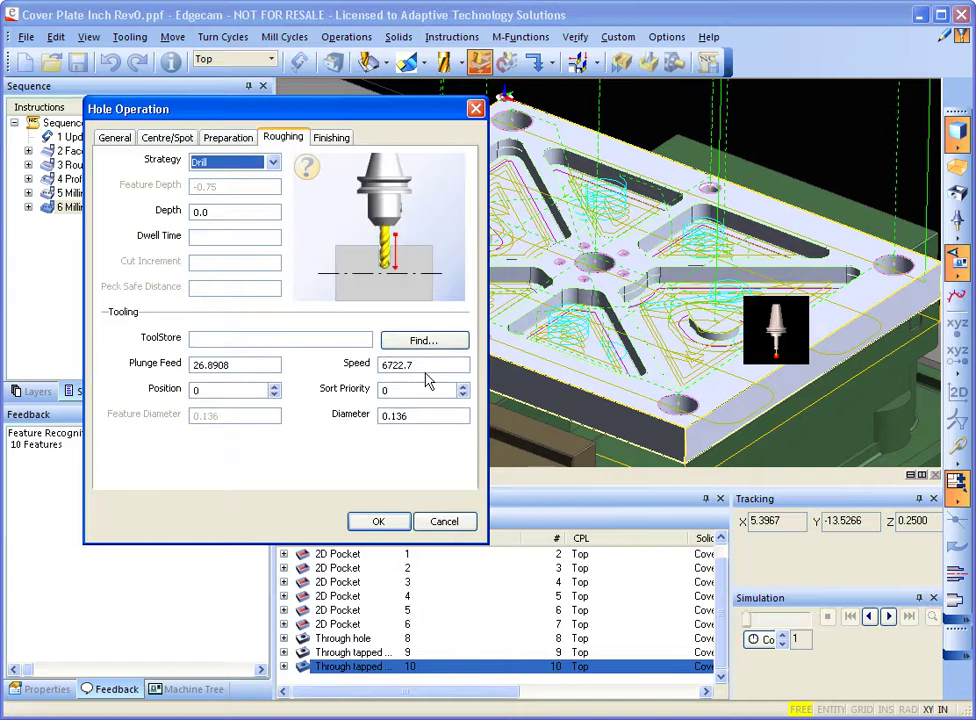
pyautogui.click(425, 341)
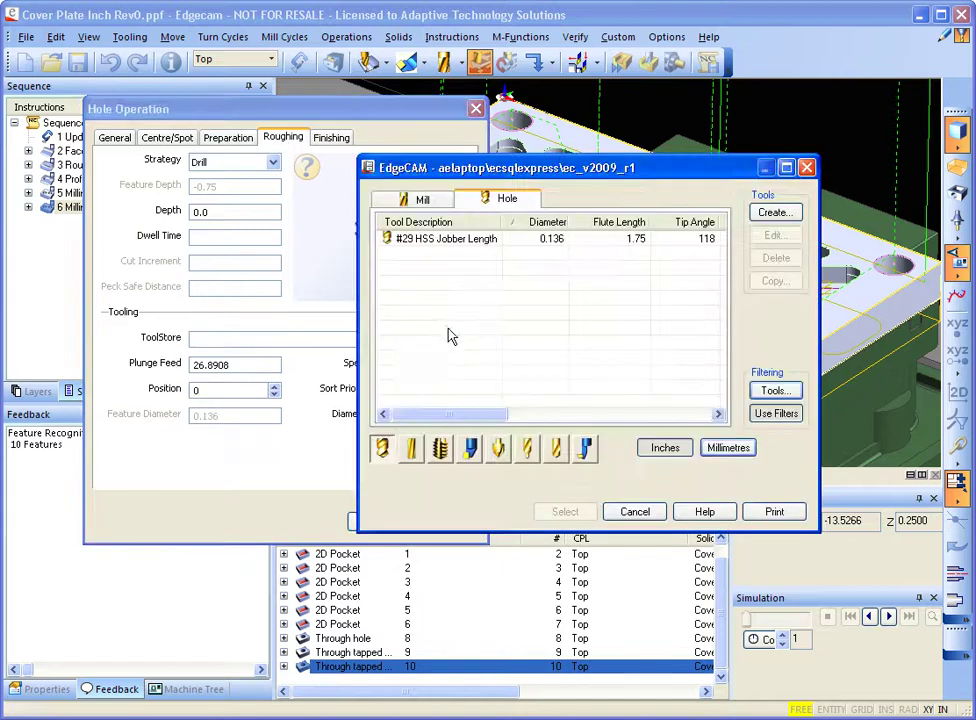
pyautogui.click(450, 240)
pyautogui.click(560, 511)
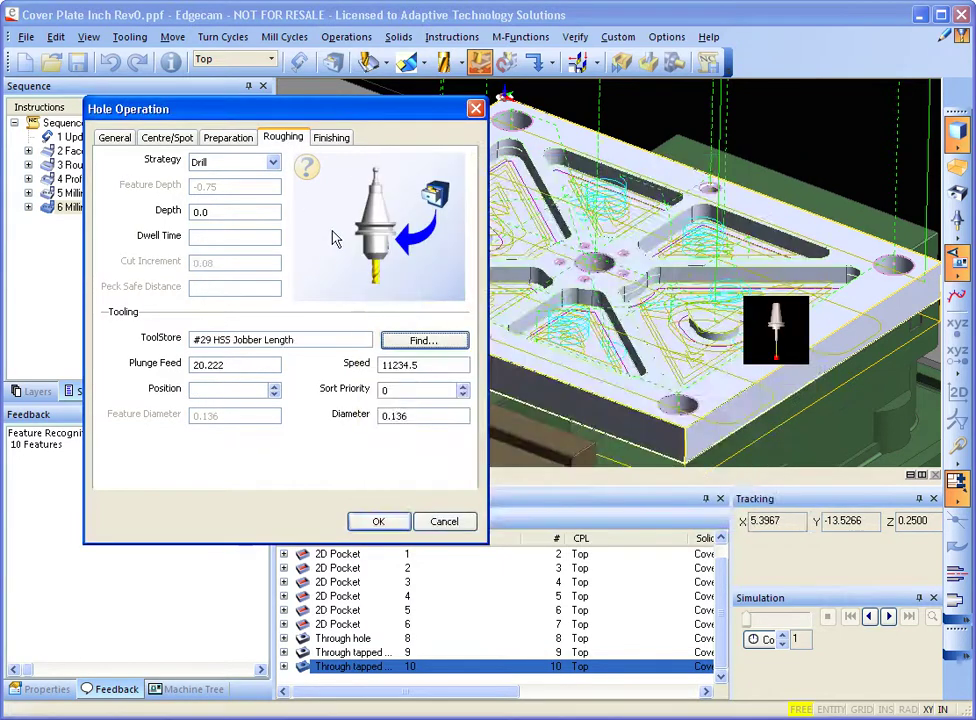
# Step: Assign the #8-32 UNC HSS Straight Fluted tap to the feature 10 operation's finishing and generate the hole operation
pyautogui.click(330, 138)
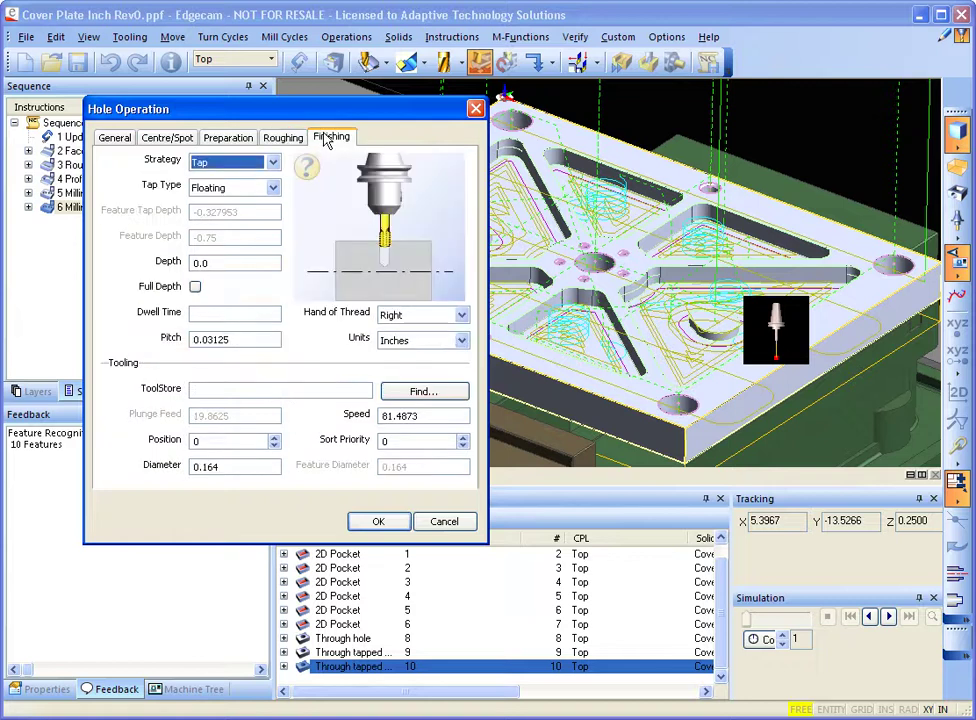
pyautogui.click(438, 391)
pyautogui.click(455, 239)
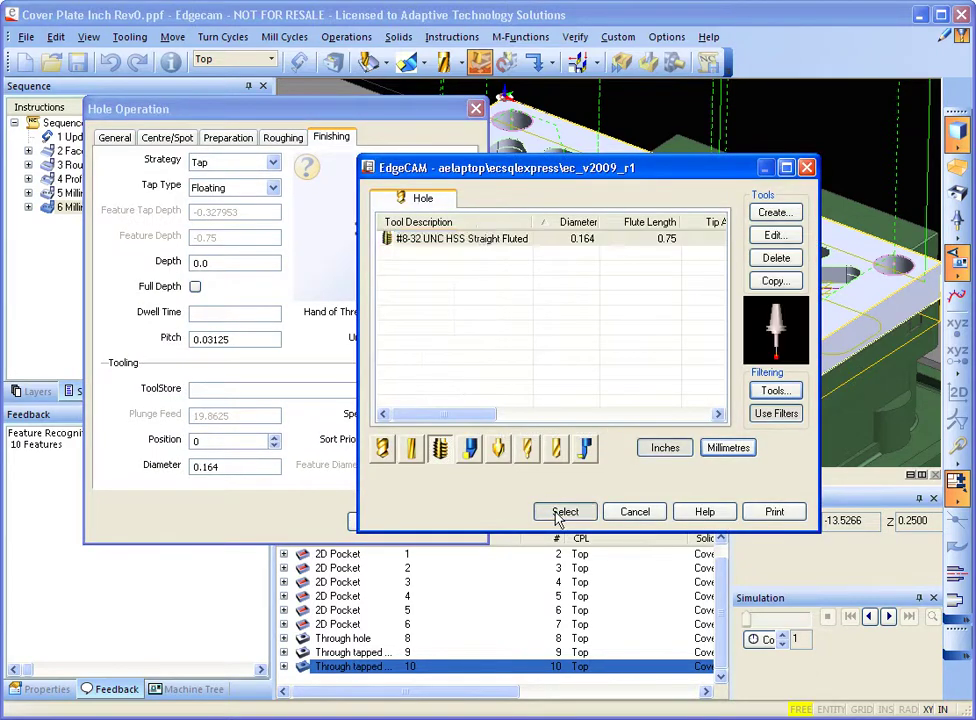
pyautogui.click(565, 511)
pyautogui.click(376, 521)
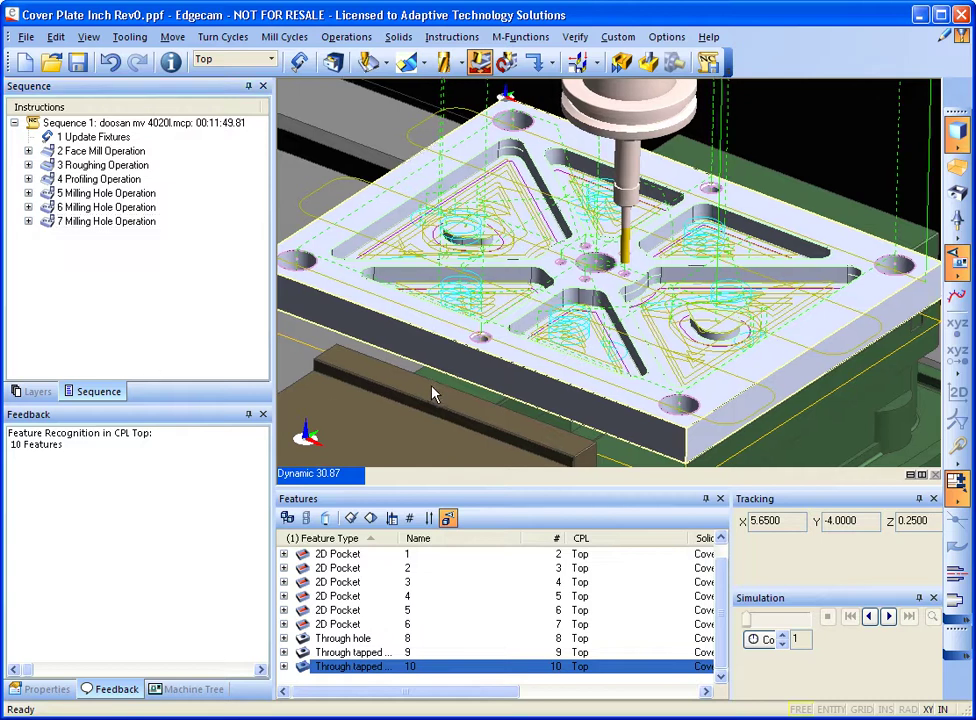
# Step: Open the machining simulator, enlarge its window and run the whole sequence with the vice and stock in view
pyautogui.scroll(-2, 432, 395)
pyautogui.scroll(-2, 436, 392)
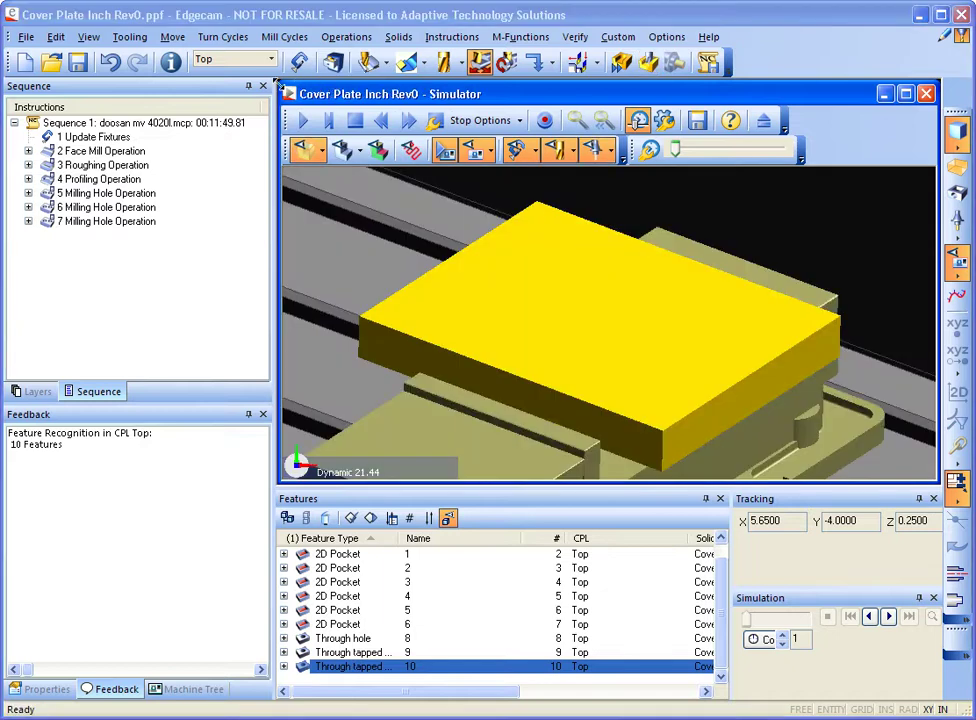
pyautogui.moveTo(282, 87); pyautogui.dragTo(2, 12)
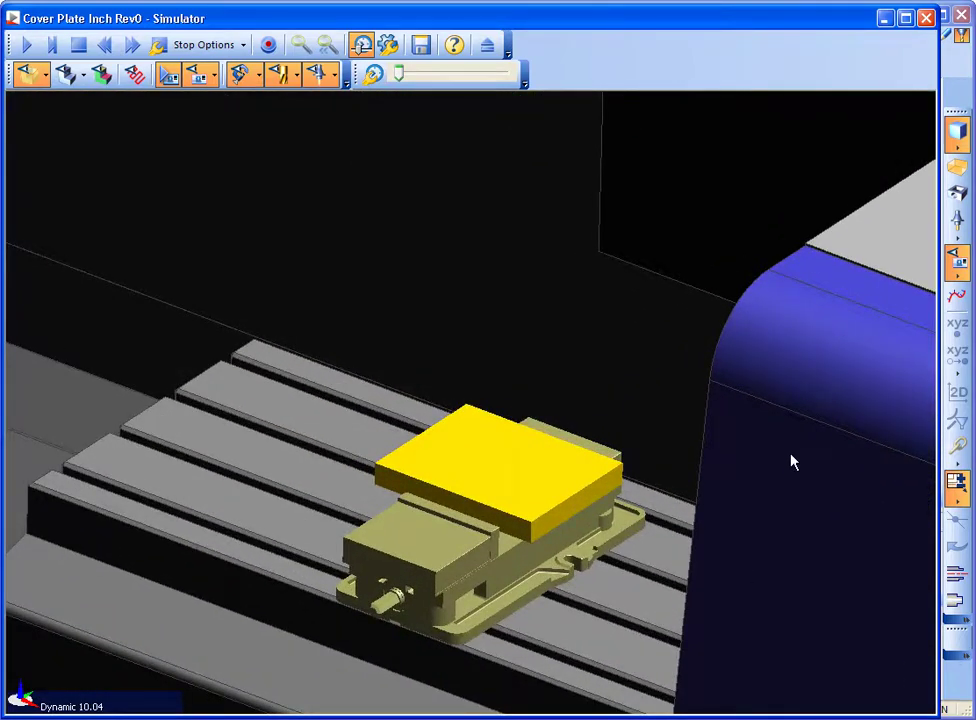
pyautogui.moveTo(791, 461); pyautogui.dragTo(637, 328)
pyautogui.moveTo(434, 201); pyautogui.dragTo(547, 220)
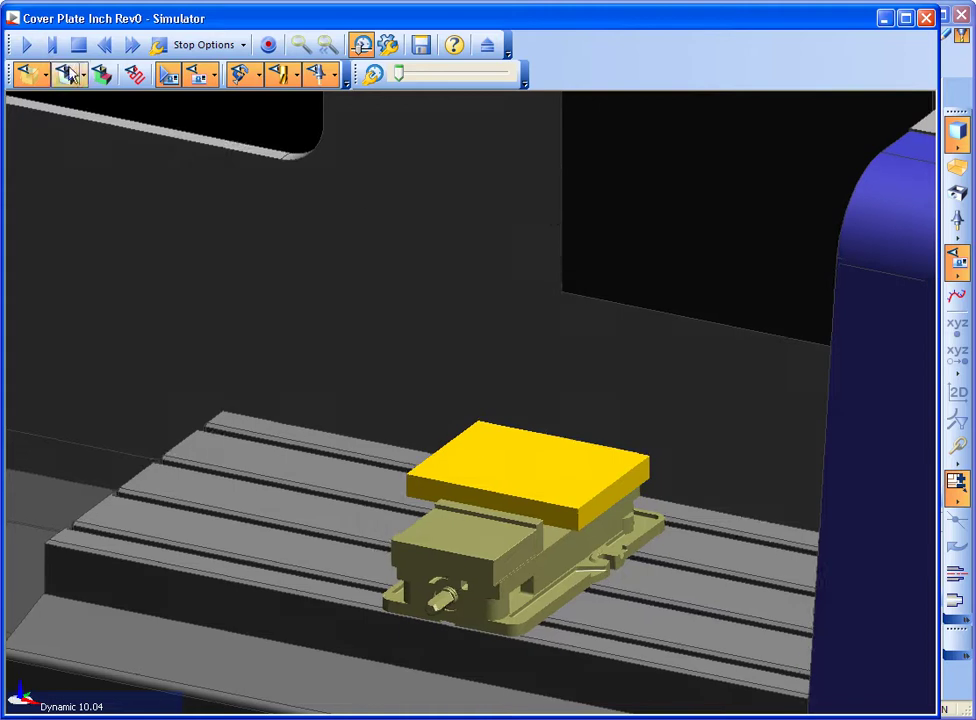
pyautogui.click(27, 47)
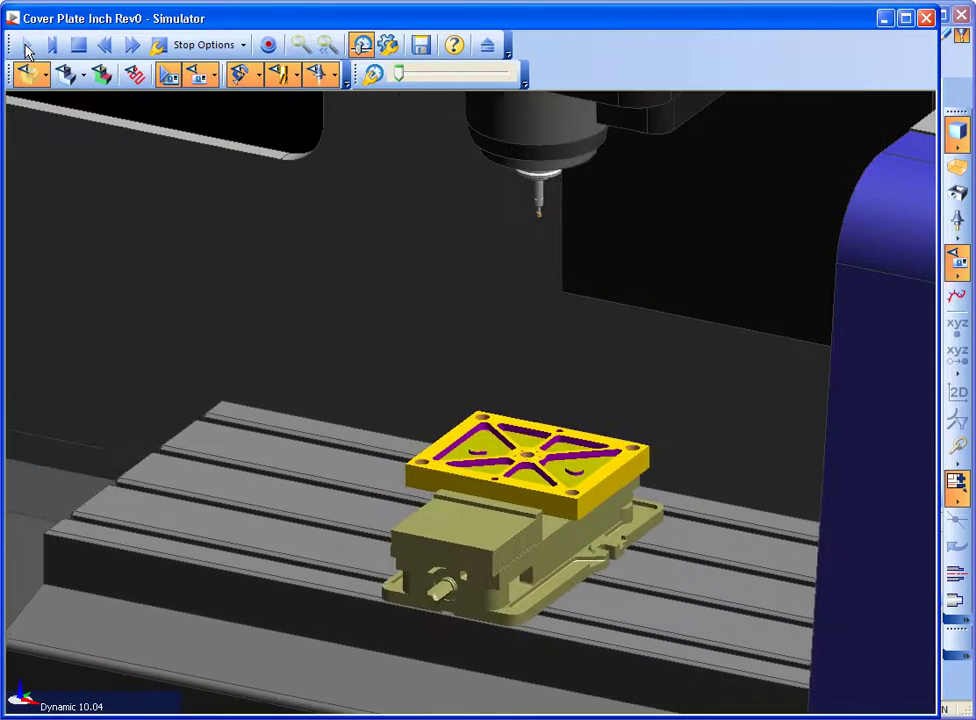
# Step: Inspect the machined pockets and holes of the simulated cover plate up close, and exit the simulator
pyautogui.scroll(5, 500, 320)
pyautogui.scroll(8, 491, 300)
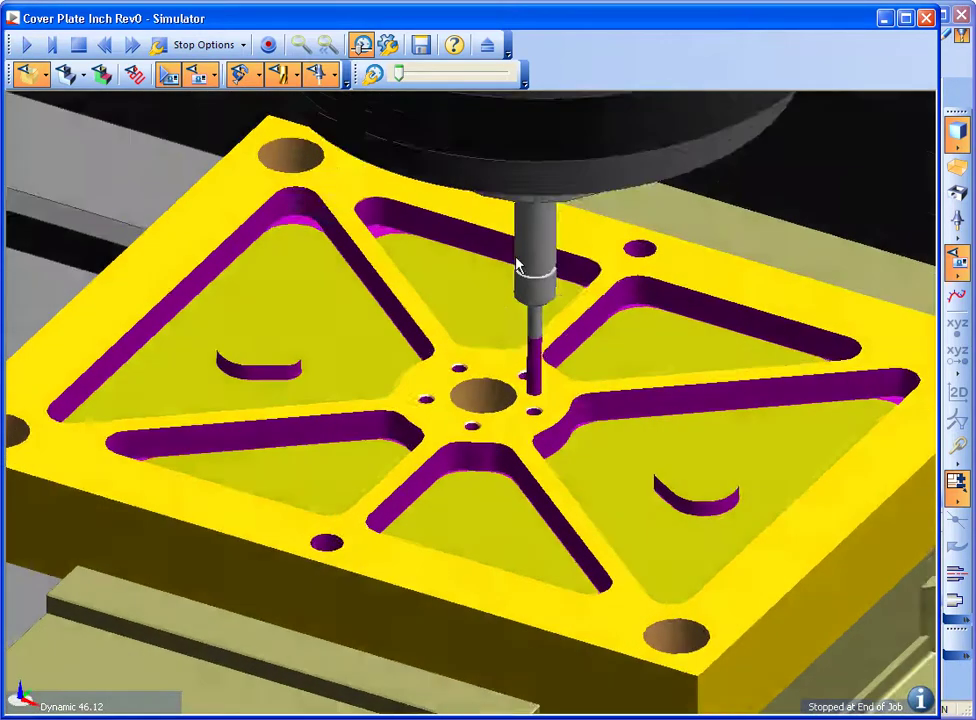
pyautogui.moveTo(517, 265); pyautogui.dragTo(541, 302, button='middle')
pyautogui.scroll(-3, 539, 299)
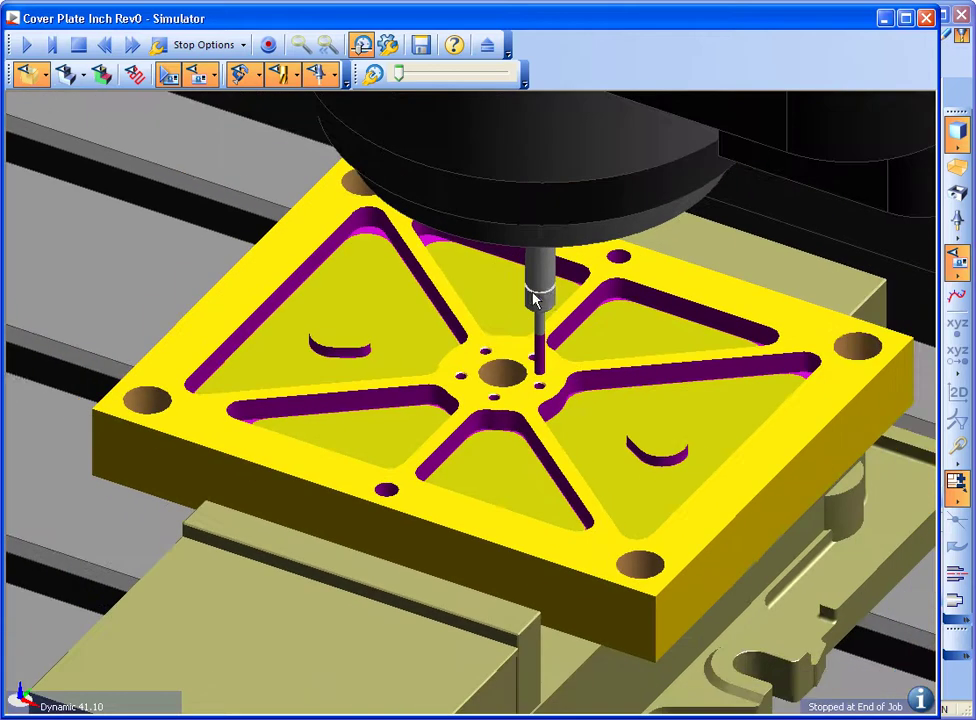
pyautogui.click(487, 50)
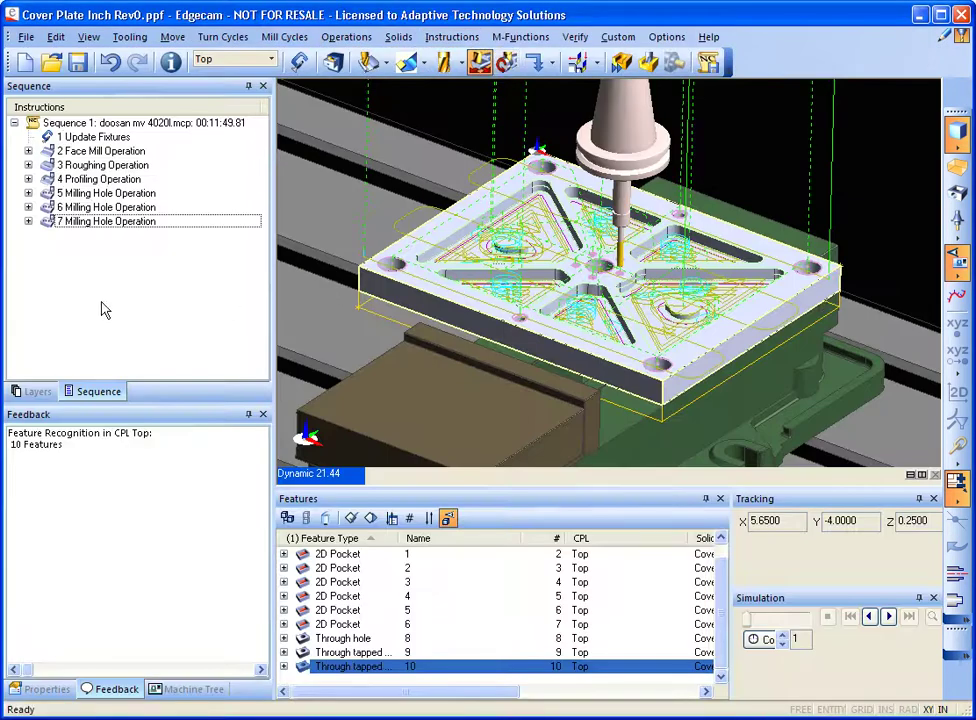
# Step: Switch to the Isometric view and delete operations 2 to 7 from the sequence, keeping only Update Fixtures
pyautogui.rightClick(318, 474)
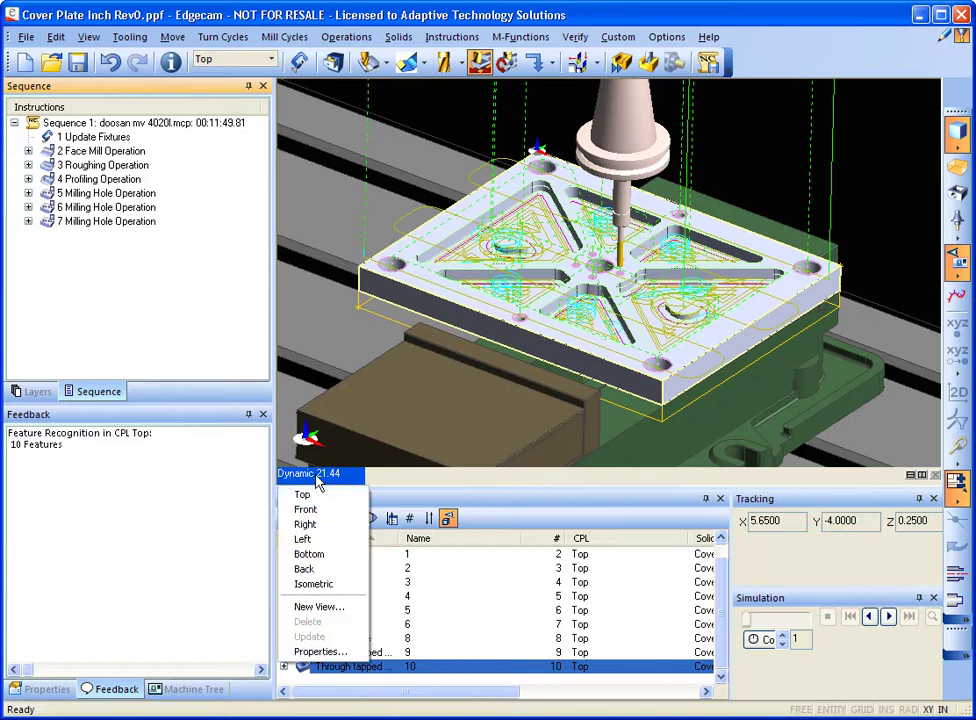
pyautogui.click(336, 584)
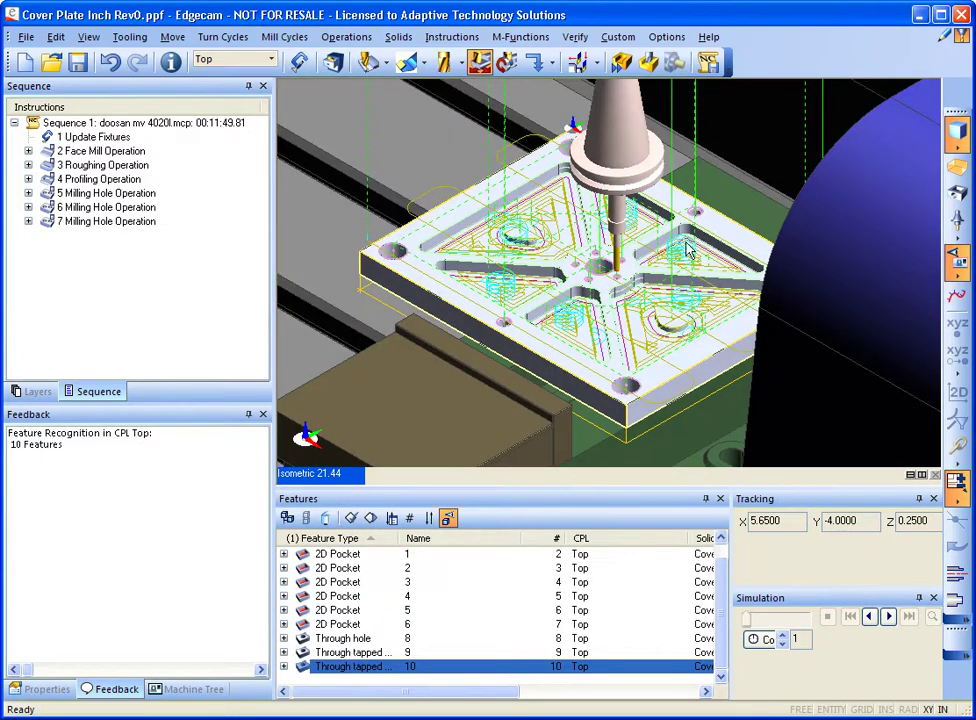
pyautogui.moveTo(159, 281); pyautogui.dragTo(70, 155)
pyautogui.rightClick(84, 155)
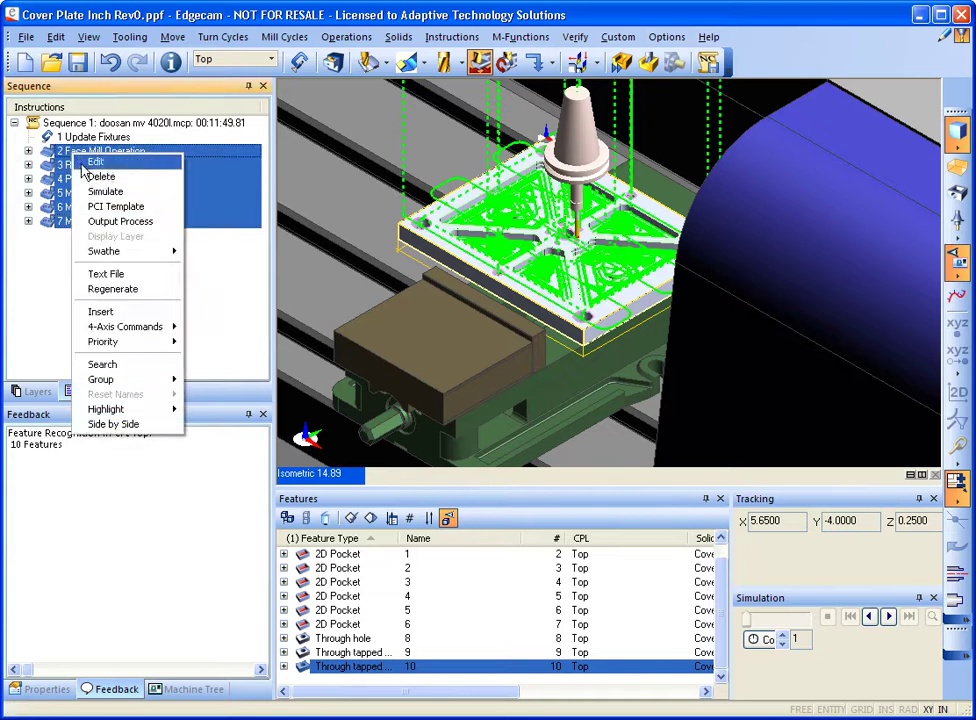
pyautogui.click(100, 177)
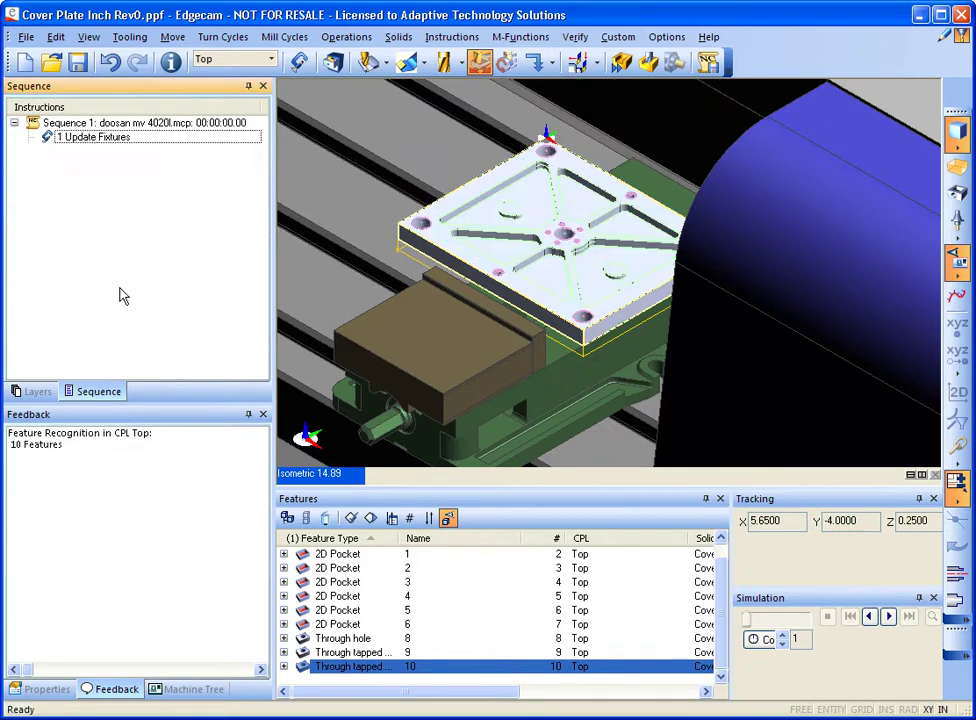
# Step: Narrow the Name and CPL columns of the features list and automatically assign machining strategies to the features
pyautogui.moveTo(525, 540); pyautogui.dragTo(442, 540)
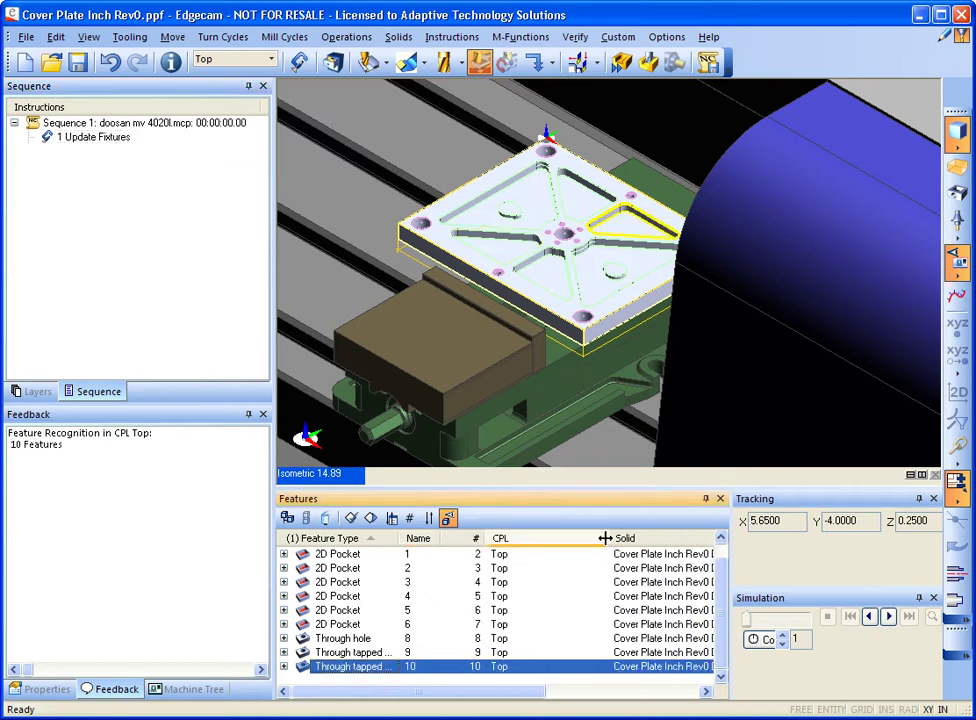
pyautogui.moveTo(604, 538); pyautogui.dragTo(523, 545)
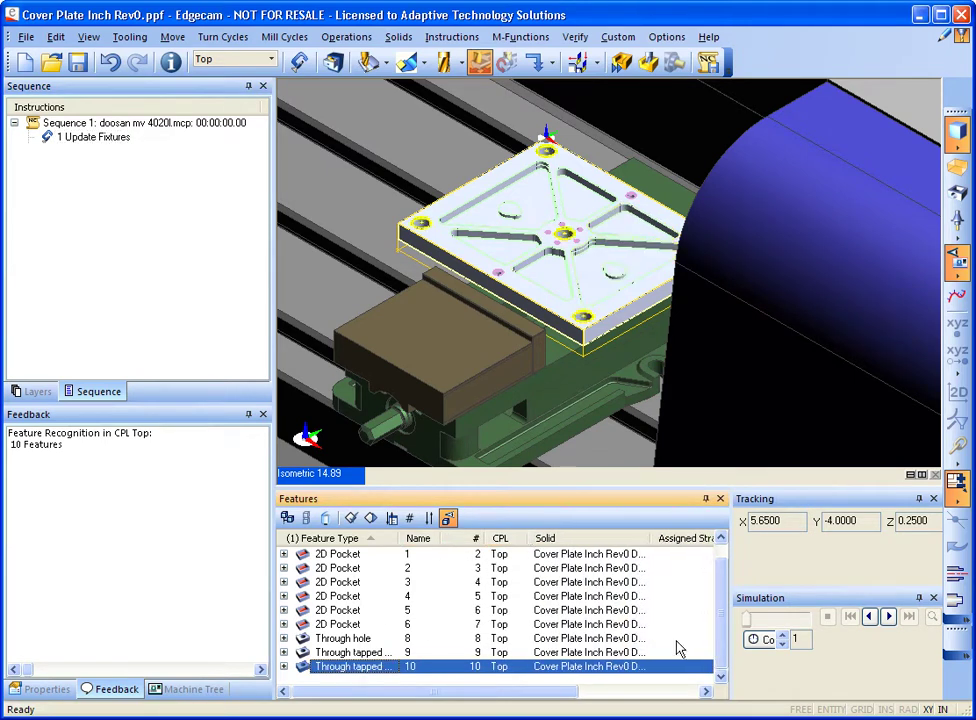
pyautogui.moveTo(716, 637); pyautogui.dragTo(719, 606)
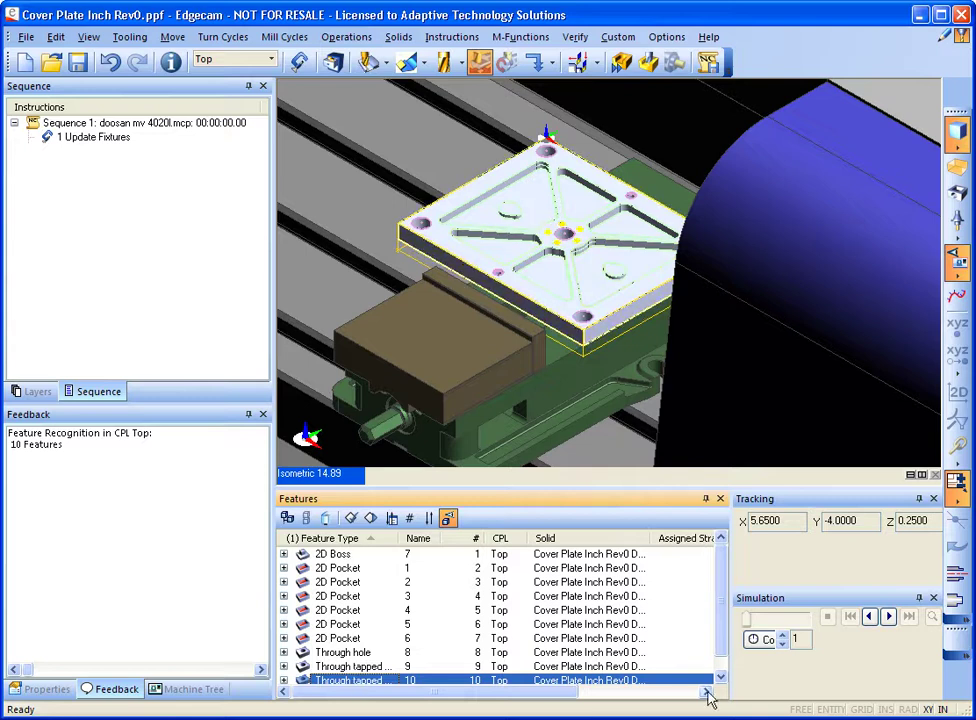
pyautogui.moveTo(534, 703); pyautogui.dragTo(599, 700)
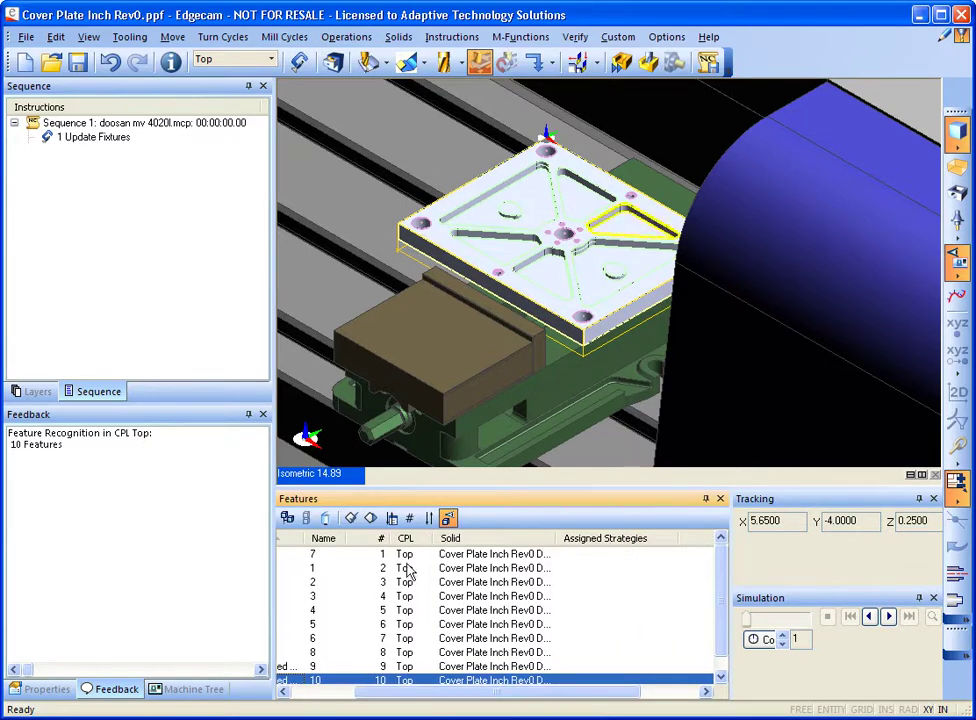
pyautogui.click(354, 519)
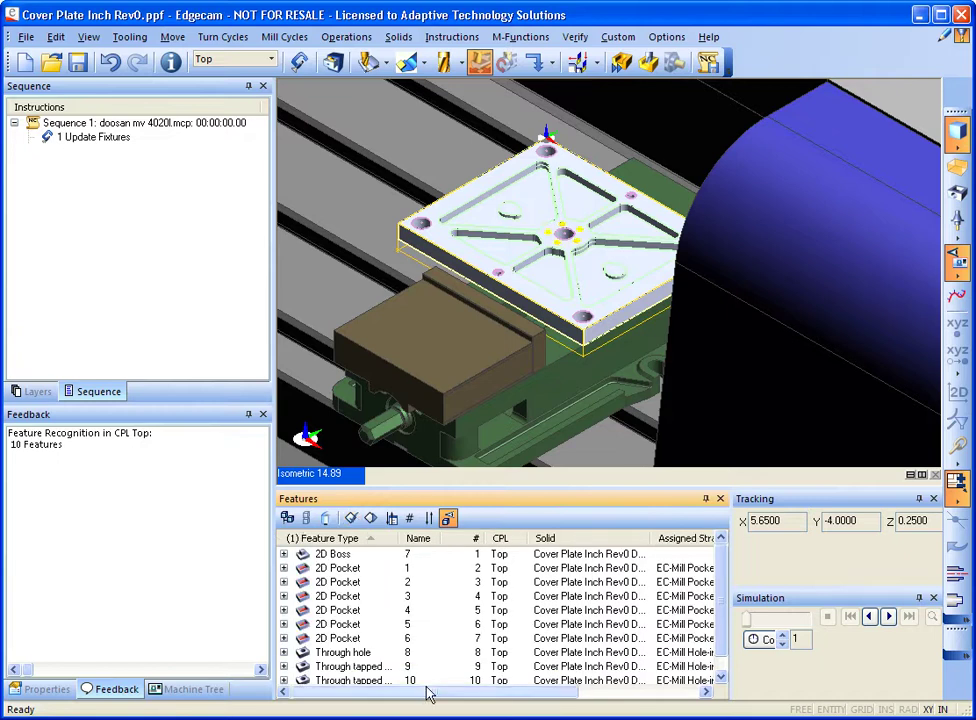
# Step: Review the assigned strategies for the pocket and hole features, and apply them to generate the machining instructions
pyautogui.moveTo(429, 697); pyautogui.dragTo(557, 705)
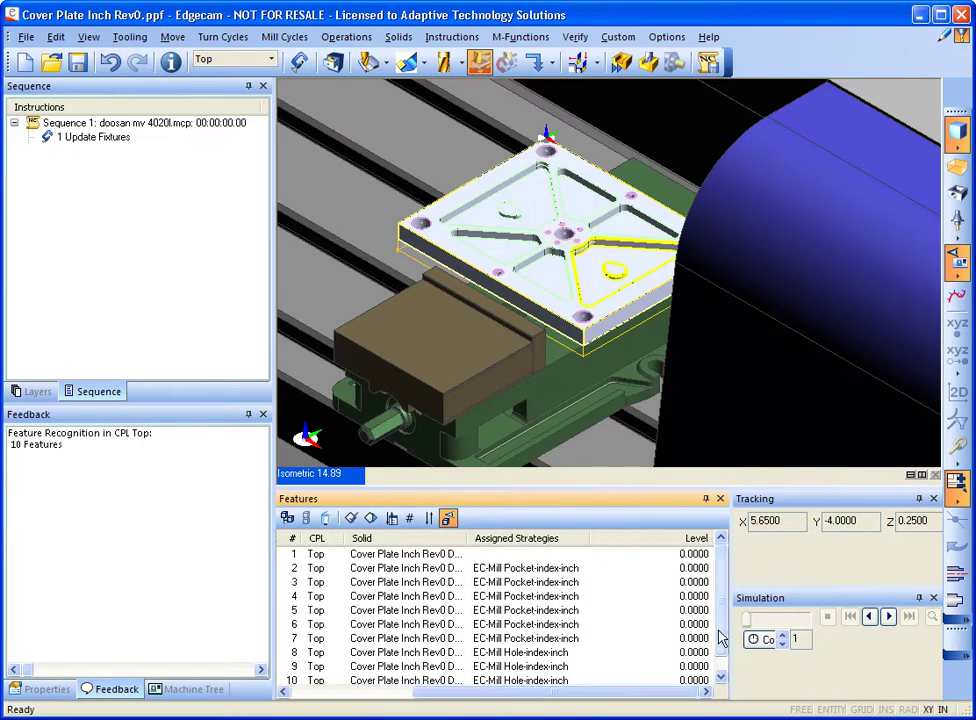
pyautogui.click(720, 640)
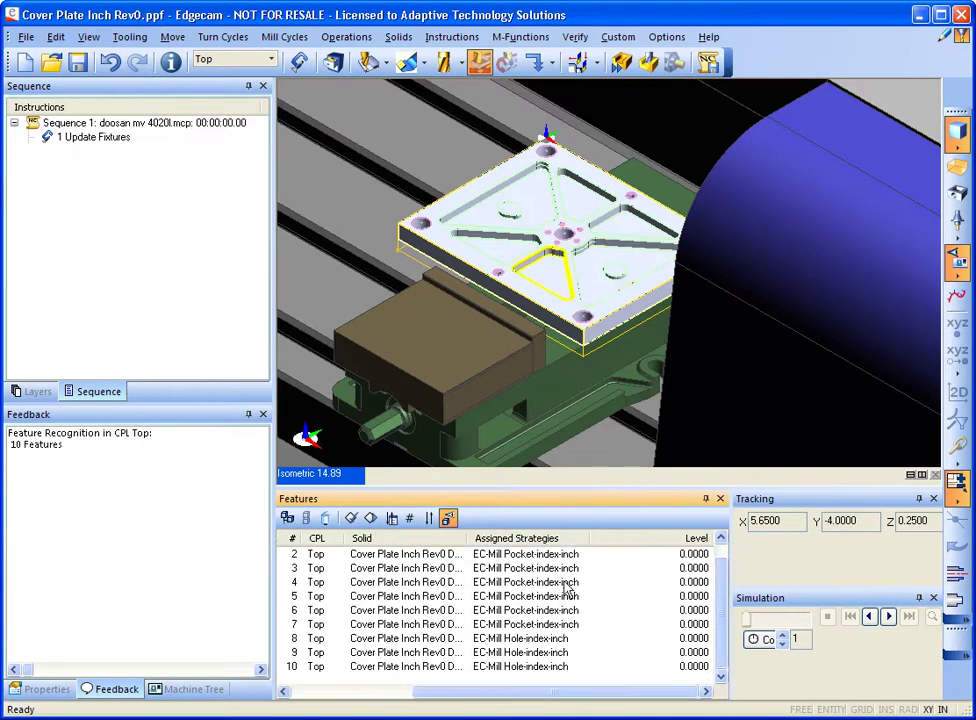
pyautogui.click(371, 519)
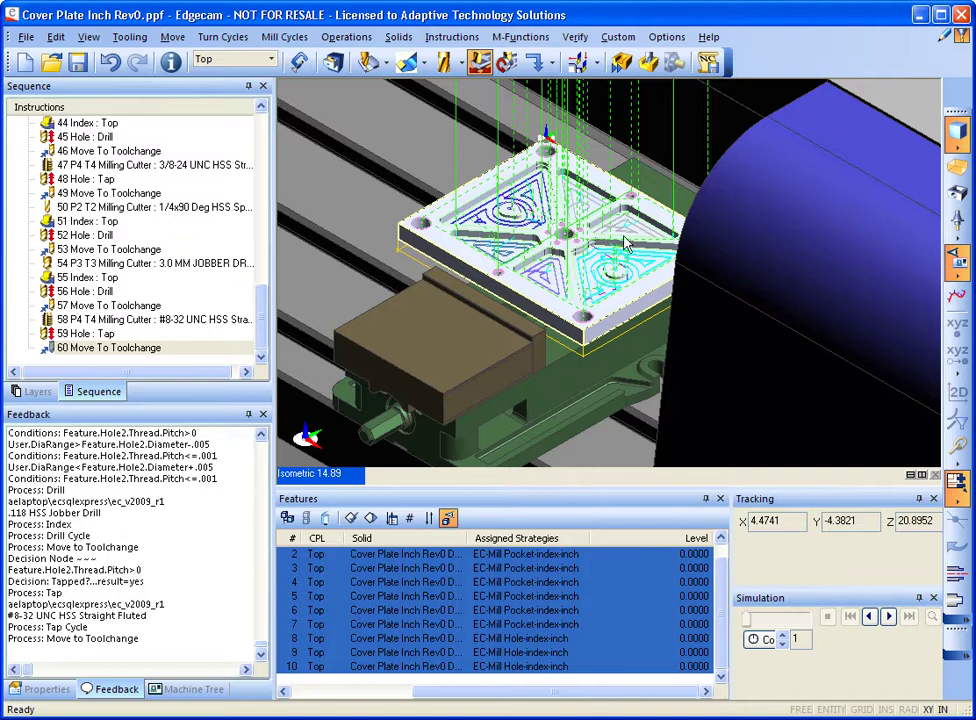
# Step: Rationalise the cover plate's machining instructions by tool, with hole cycles merged
pyautogui.moveTo(670, 238); pyautogui.dragTo(729, 236, button='middle')
pyautogui.scroll(5, 683, 185)
pyautogui.scroll(-2, 655, 189)
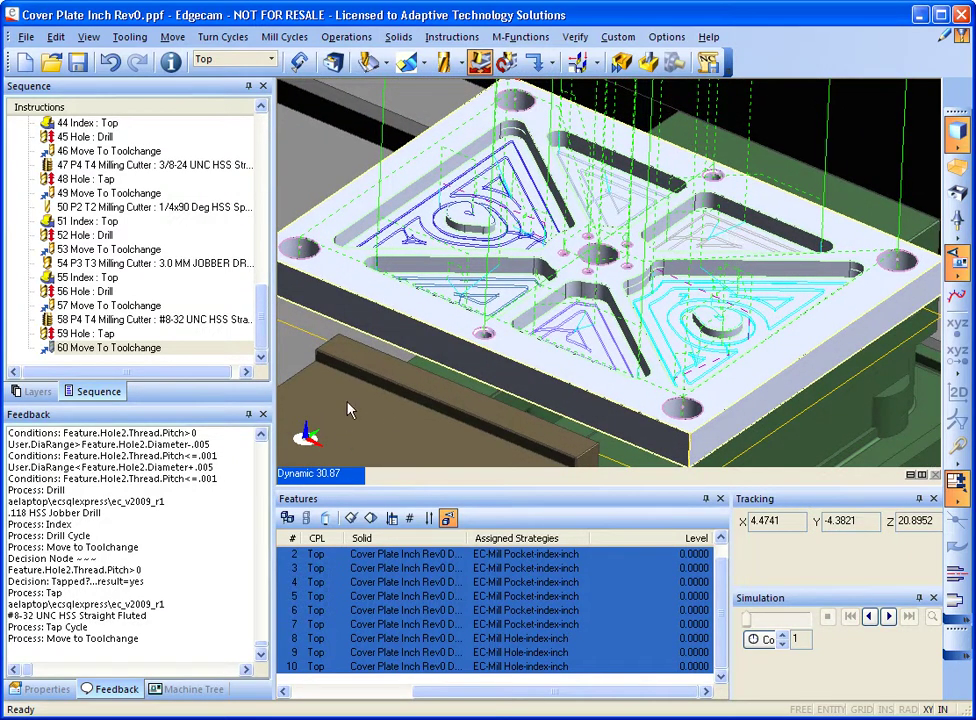
pyautogui.moveTo(513, 352); pyautogui.dragTo(627, 325, button='middle')
pyautogui.scroll(-3, 671, 160)
pyautogui.scroll(-1, 620, 320)
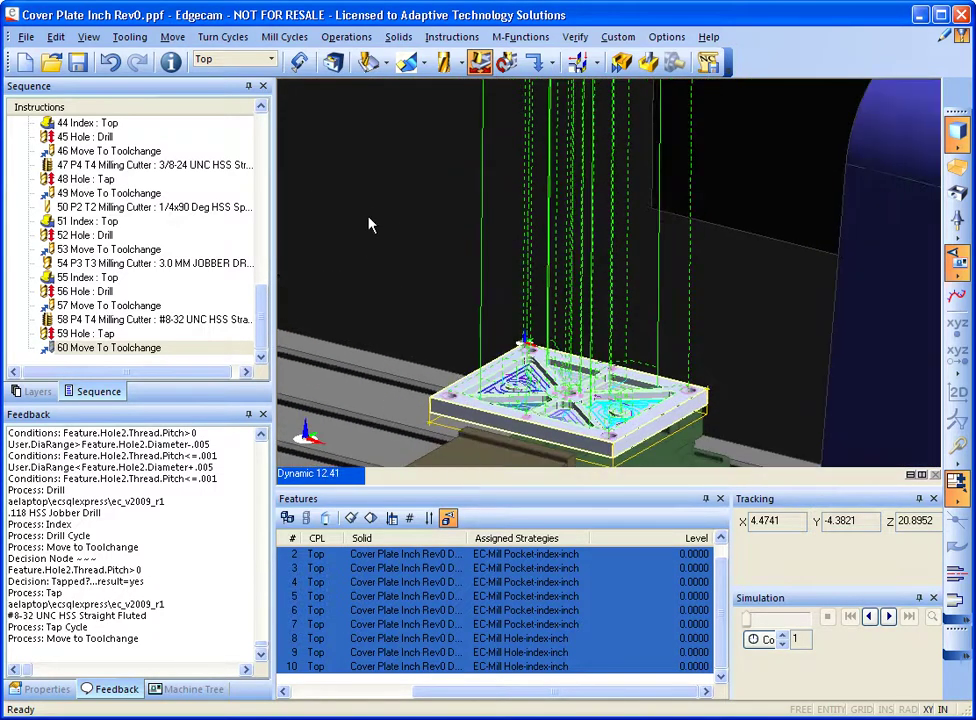
pyautogui.click(454, 37)
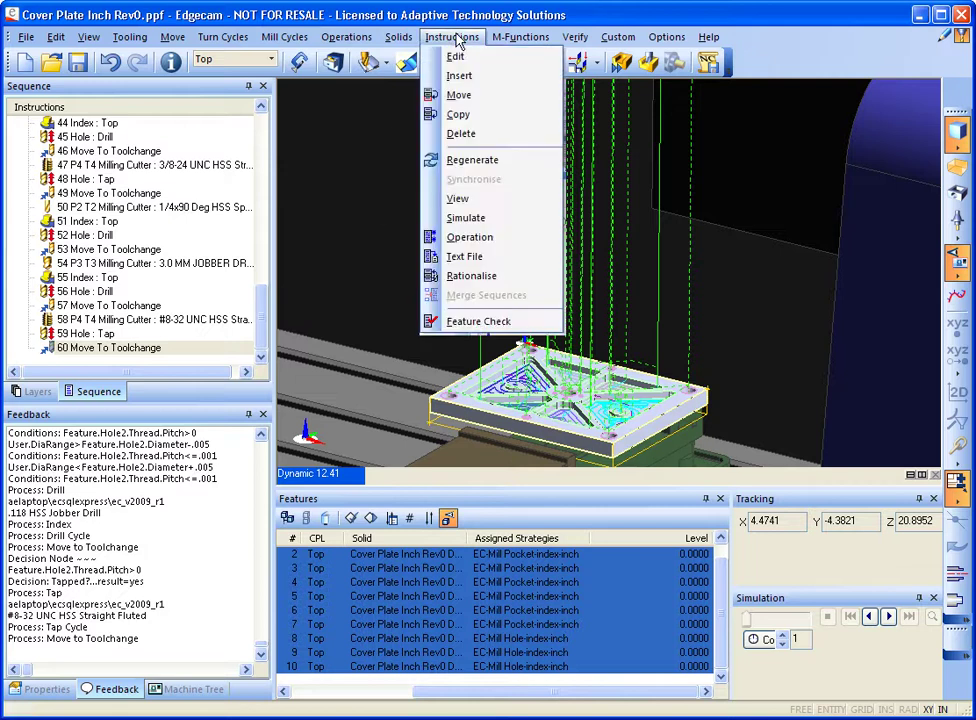
pyautogui.click(480, 276)
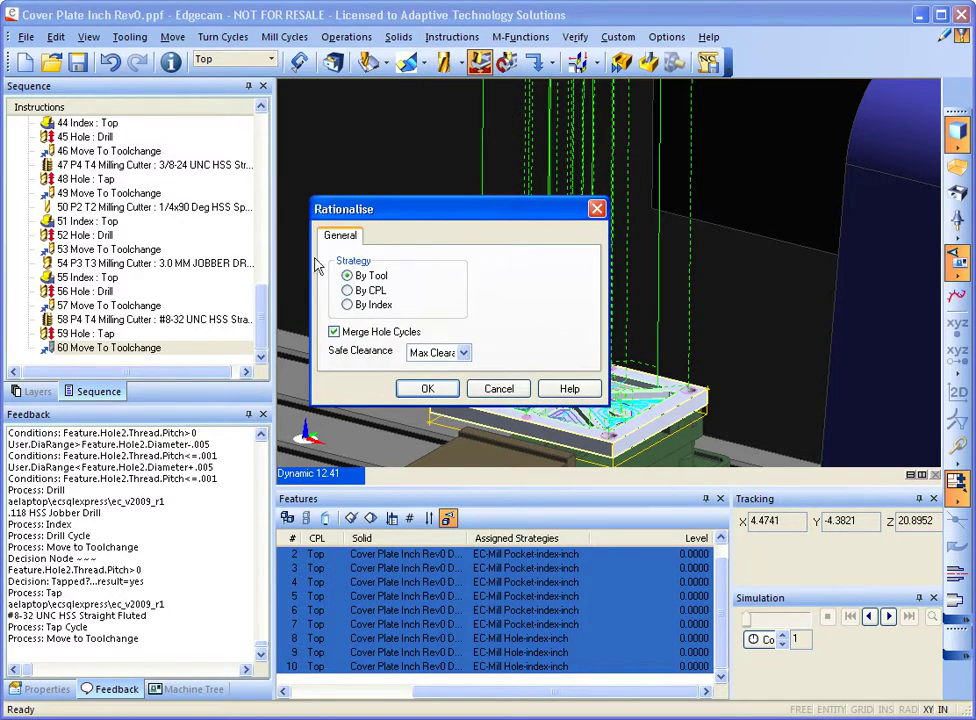
pyautogui.click(462, 352)
pyautogui.click(462, 352)
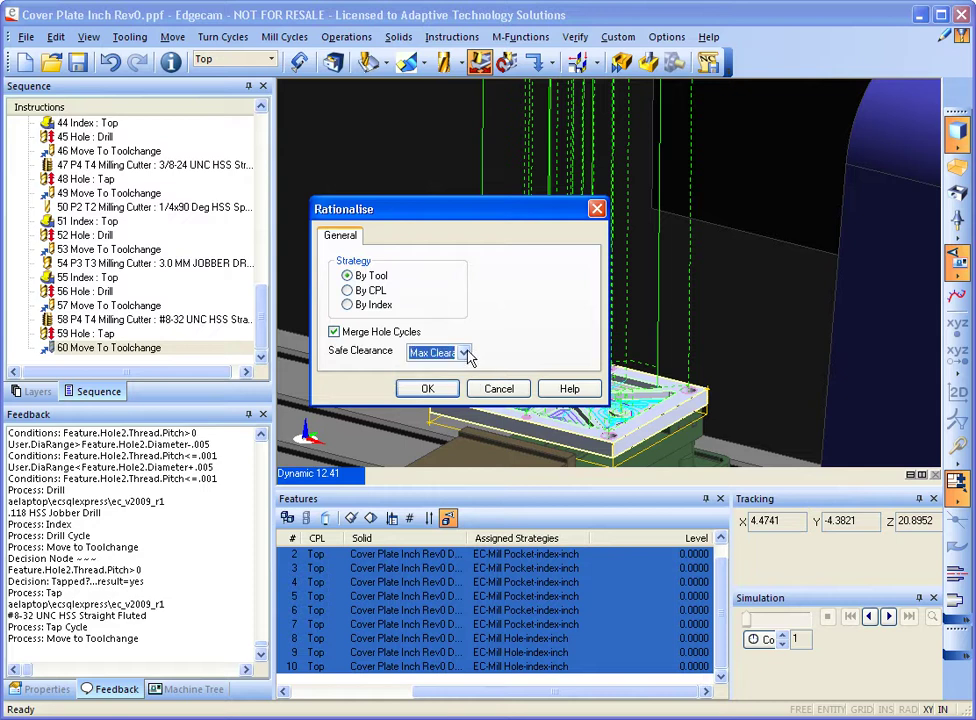
pyautogui.click(420, 389)
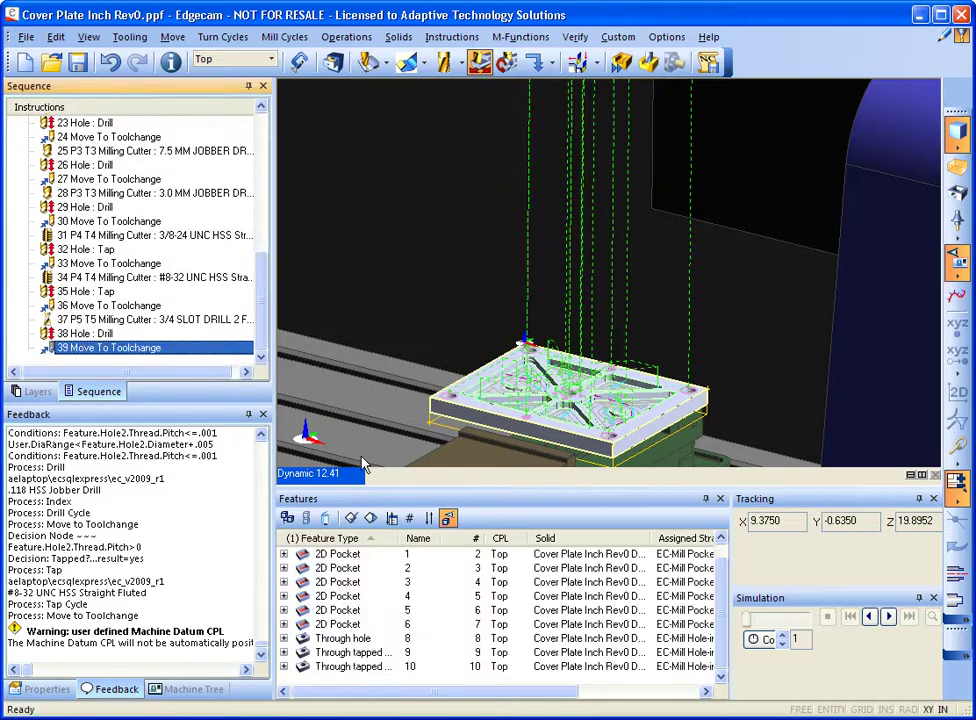
# Step: Look over the rationalised toolpaths, discard the cover plate changes and load the die shoe model into a new part
pyautogui.moveTo(507, 296); pyautogui.dragTo(541, 292, button='middle')
pyautogui.scroll(5, 699, 301)
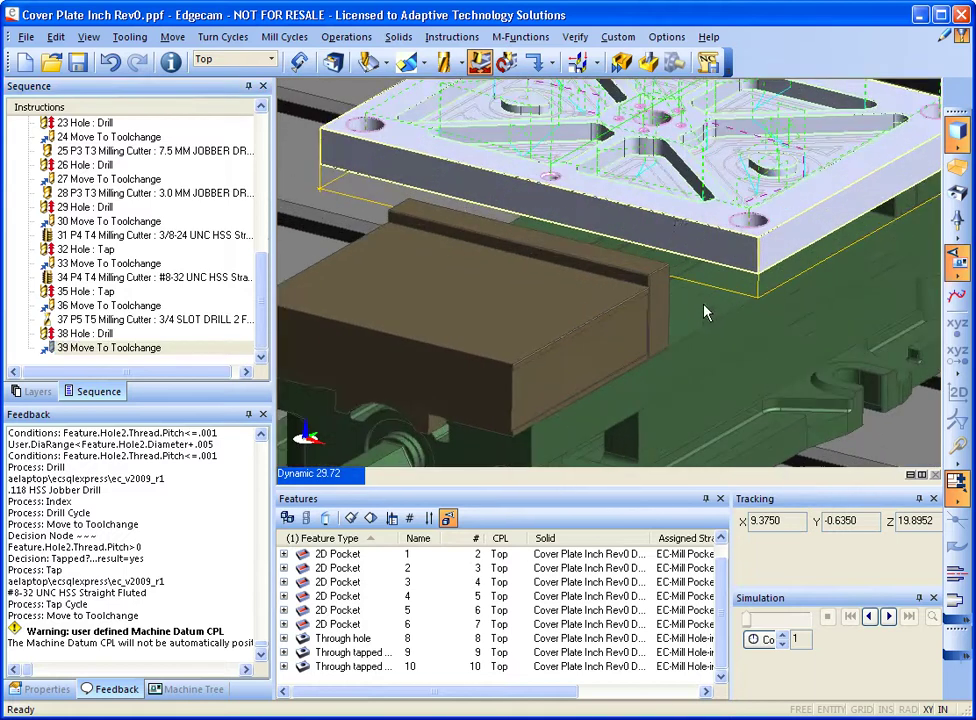
pyautogui.keyDown('shift'); pyautogui.moveTo(632, 255); pyautogui.dragTo(628, 334, button='middle'); pyautogui.keyUp('shift')
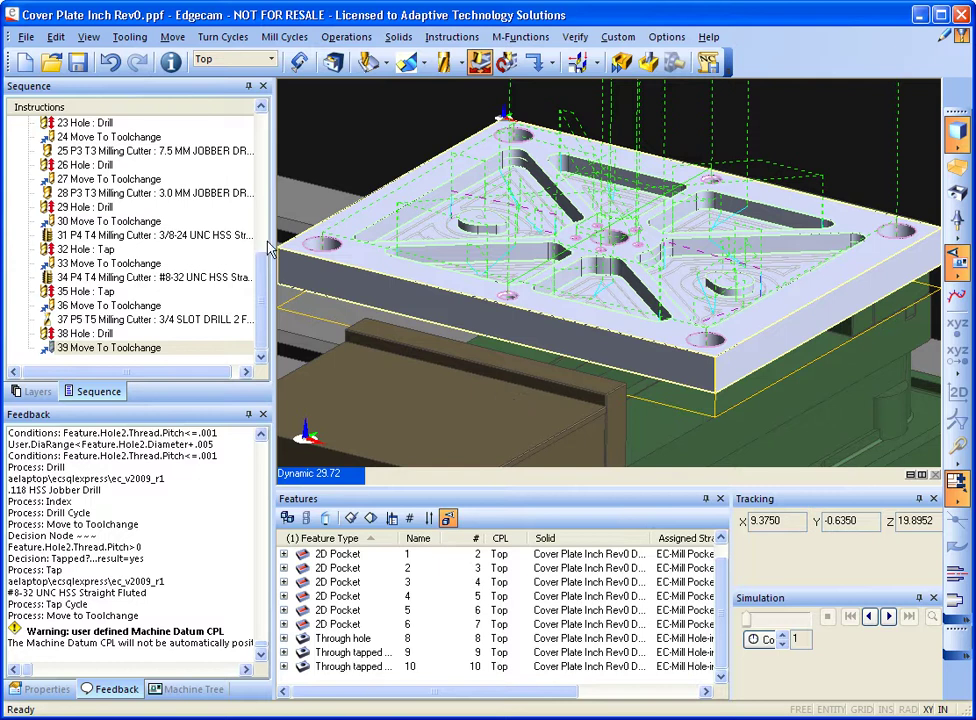
pyautogui.click(24, 62)
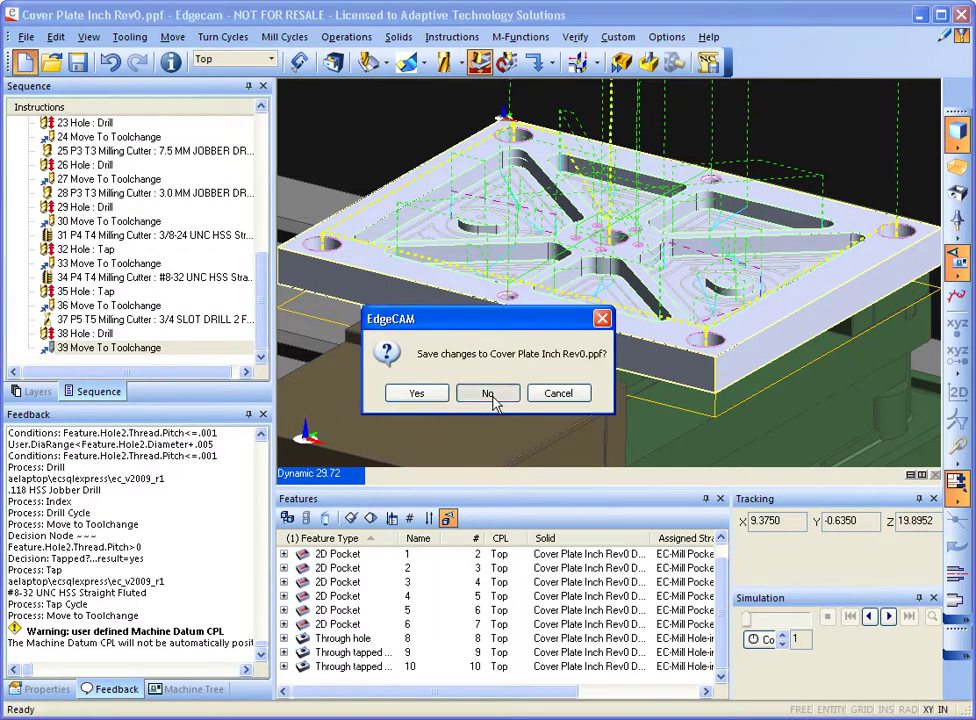
pyautogui.click(491, 396)
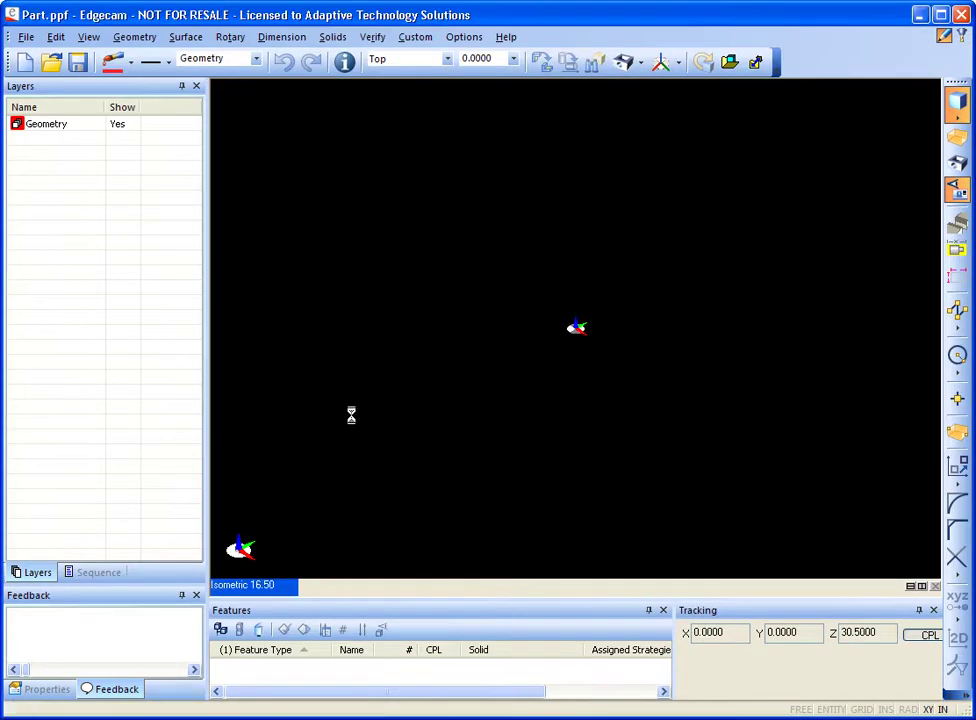
# Step: Align the die shoe body to the Top plane with its datum at the top-face corner of minimum X and Y
pyautogui.click(541, 62)
pyautogui.press('Return')
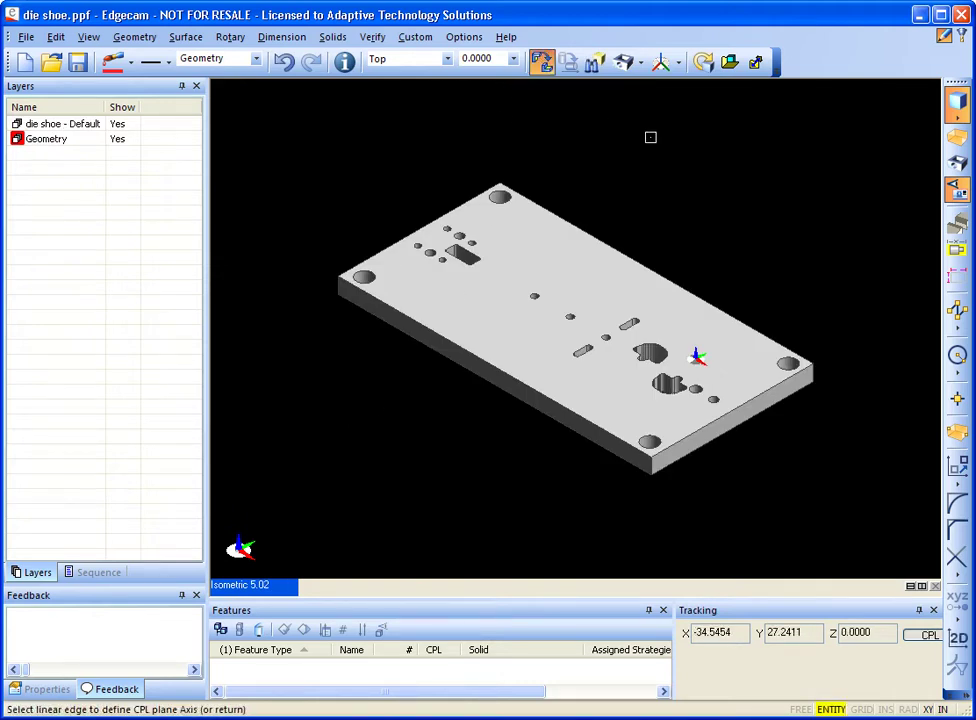
pyautogui.press('Return')
pyautogui.click(340, 278)
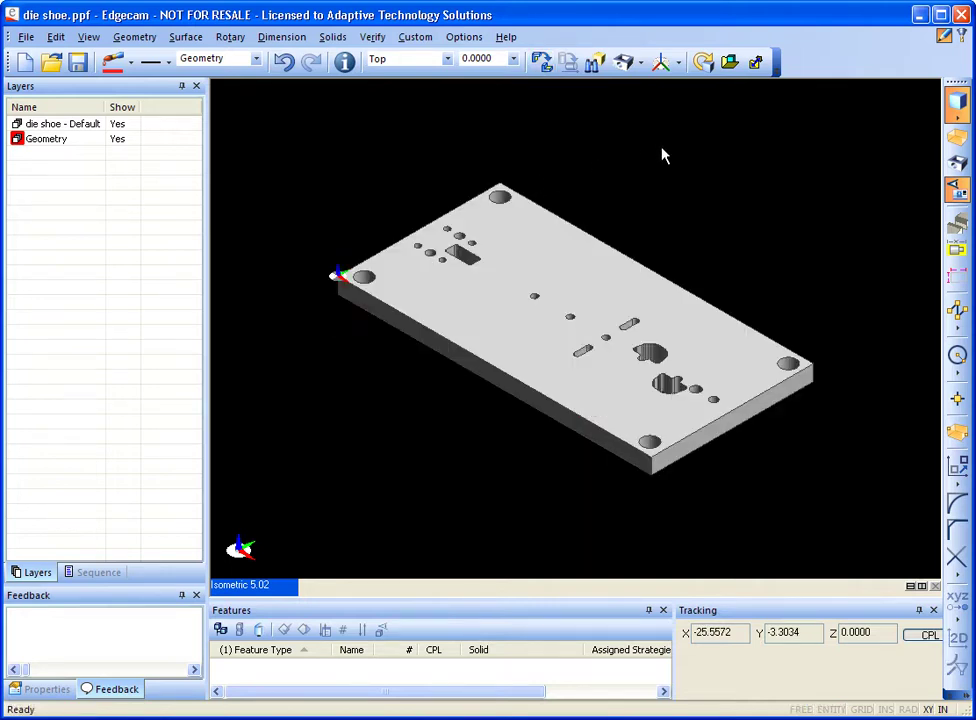
# Step: Create automatic box stock around the die shoe in yellow-orange, with a Z Min offset of 0.5
pyautogui.click(957, 432)
pyautogui.click(537, 259)
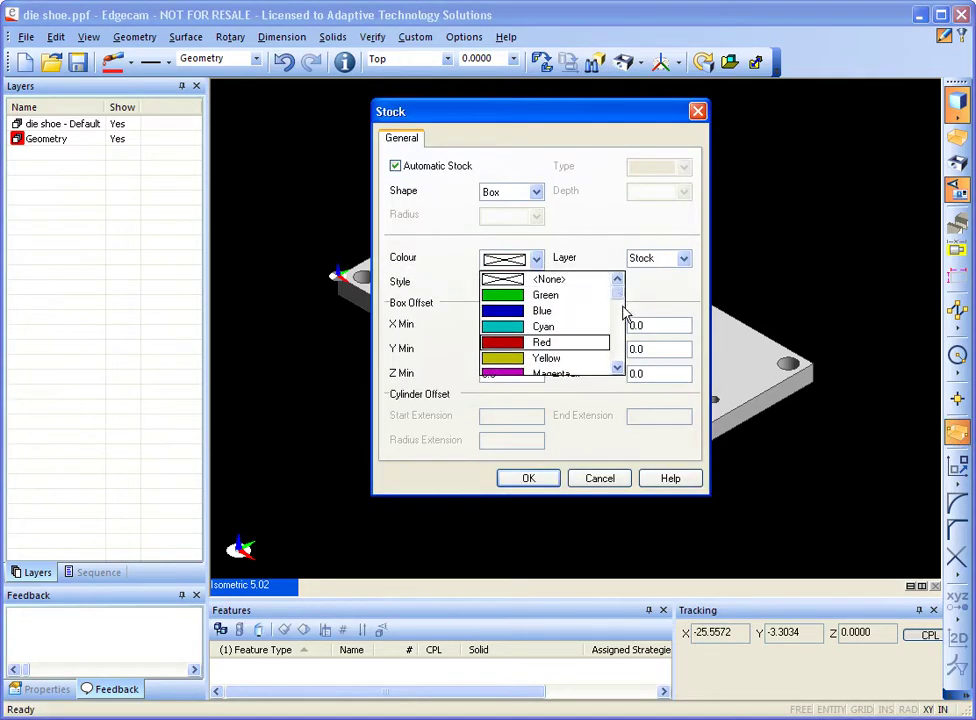
pyautogui.moveTo(621, 308); pyautogui.dragTo(617, 332)
pyautogui.click(603, 328)
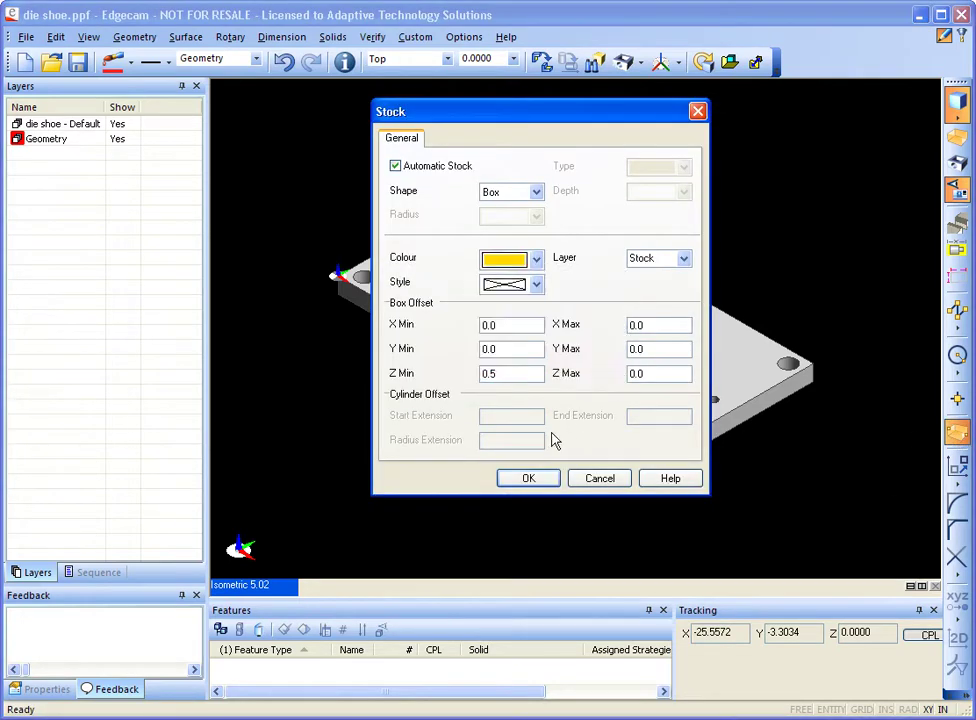
pyautogui.click(542, 482)
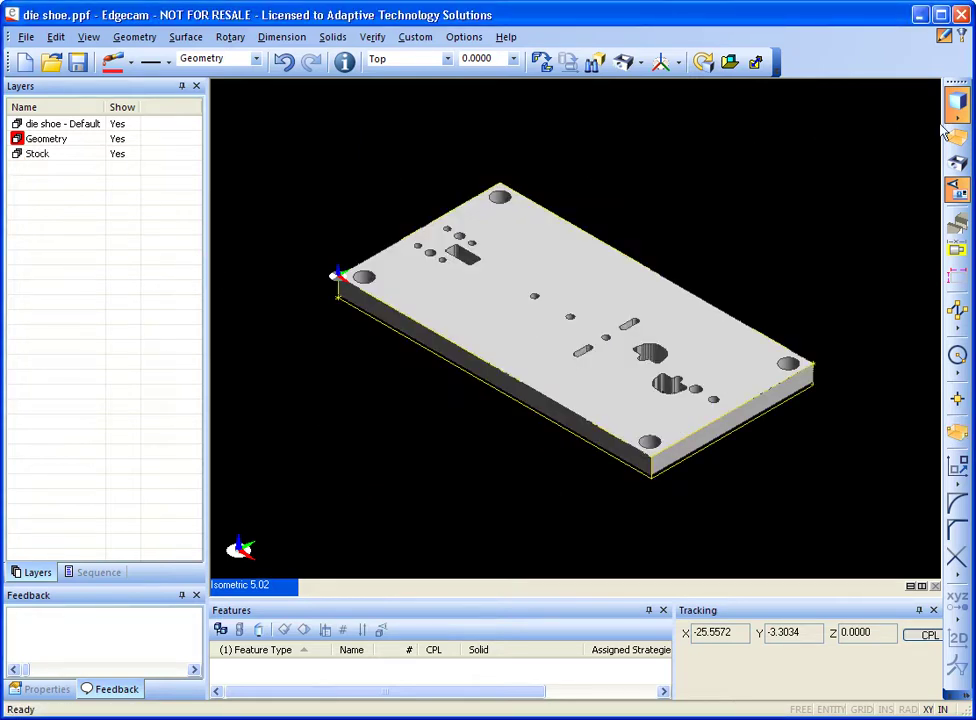
# Step: Draw a line across the underside of the stock between the midpoints of its long bottom edges, and restore the Isometric view
pyautogui.click(957, 310)
pyautogui.moveTo(767, 190); pyautogui.dragTo(538, 383, button='middle')
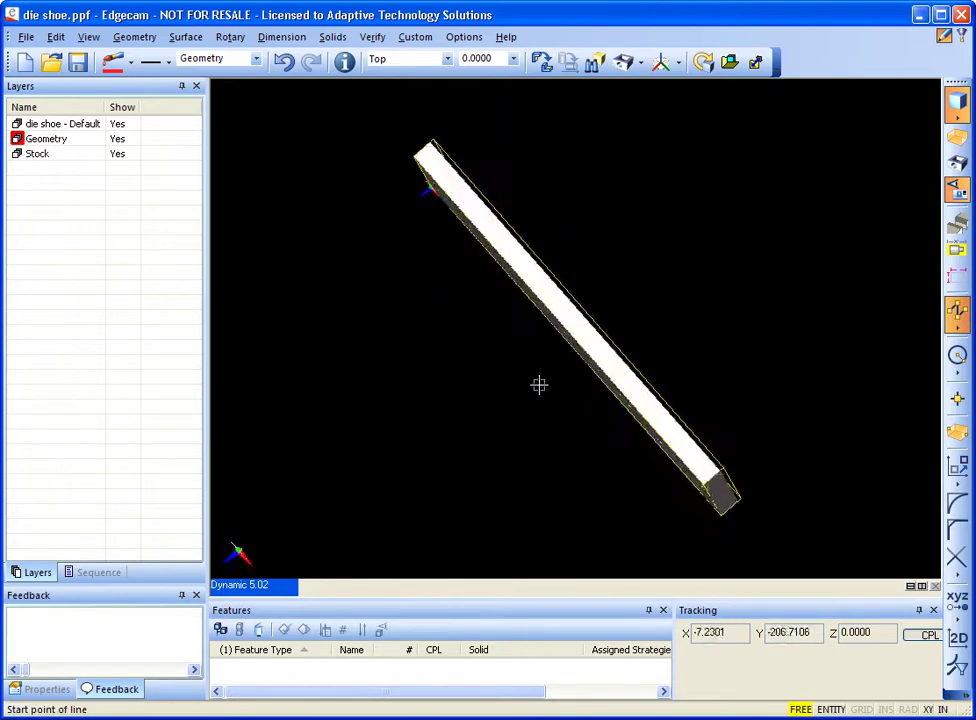
pyautogui.click(578, 303)
pyautogui.moveTo(736, 253); pyautogui.dragTo(682, 294, button='middle')
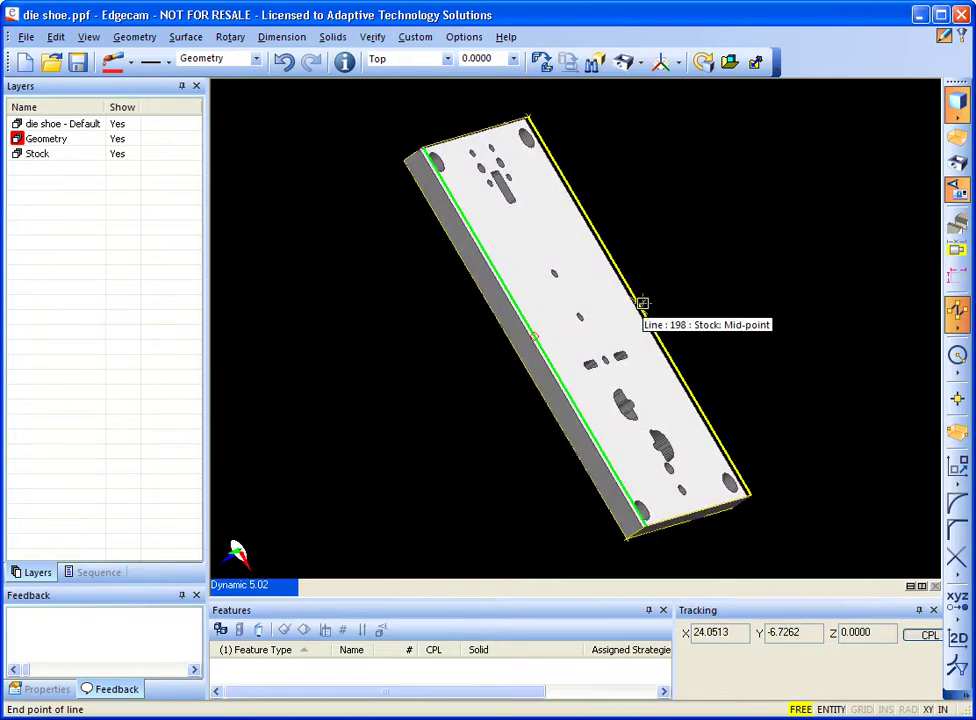
pyautogui.click(641, 304)
pyautogui.press('Escape')
pyautogui.click(263, 582)
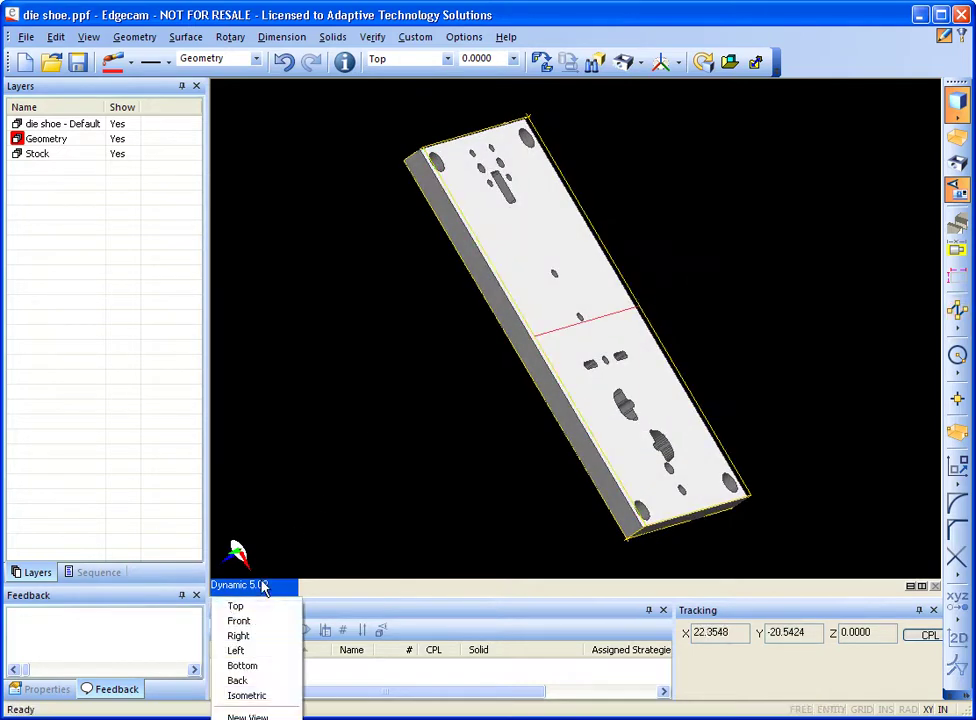
pyautogui.click(252, 695)
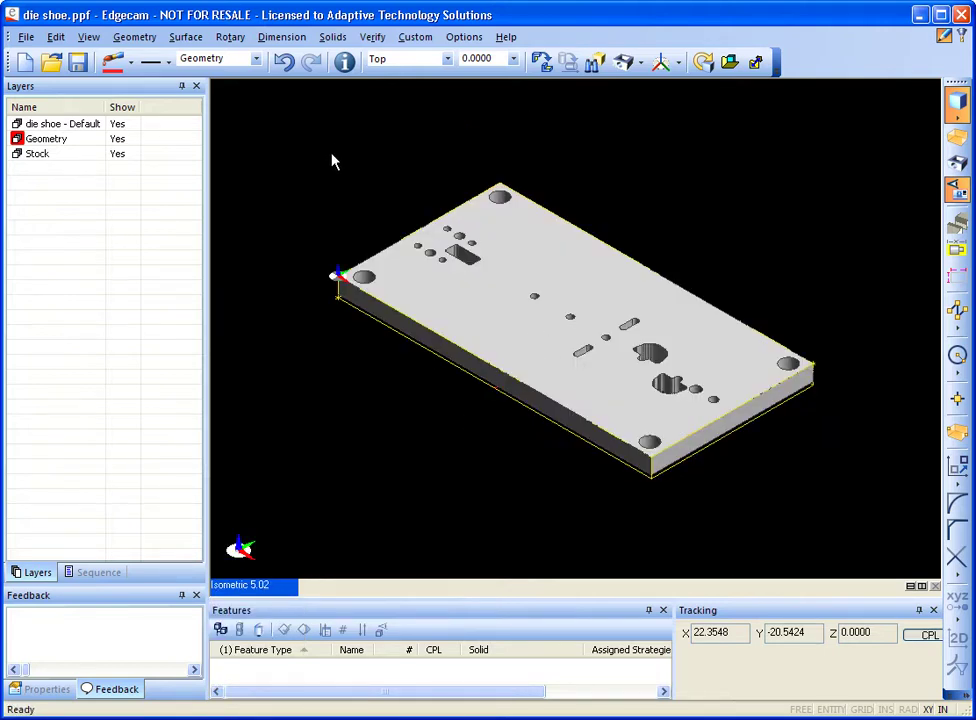
# Step: Find the die shoe's 2D pockets and vertical holes in the Top CPL, and review the list of features
pyautogui.click(593, 64)
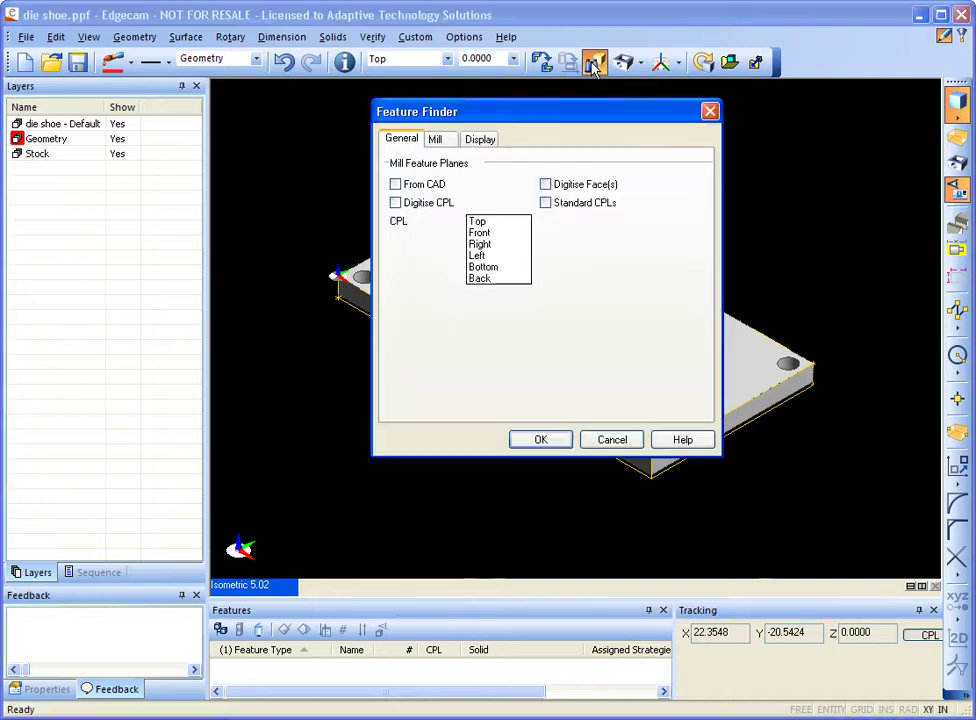
pyautogui.click(490, 223)
pyautogui.click(437, 142)
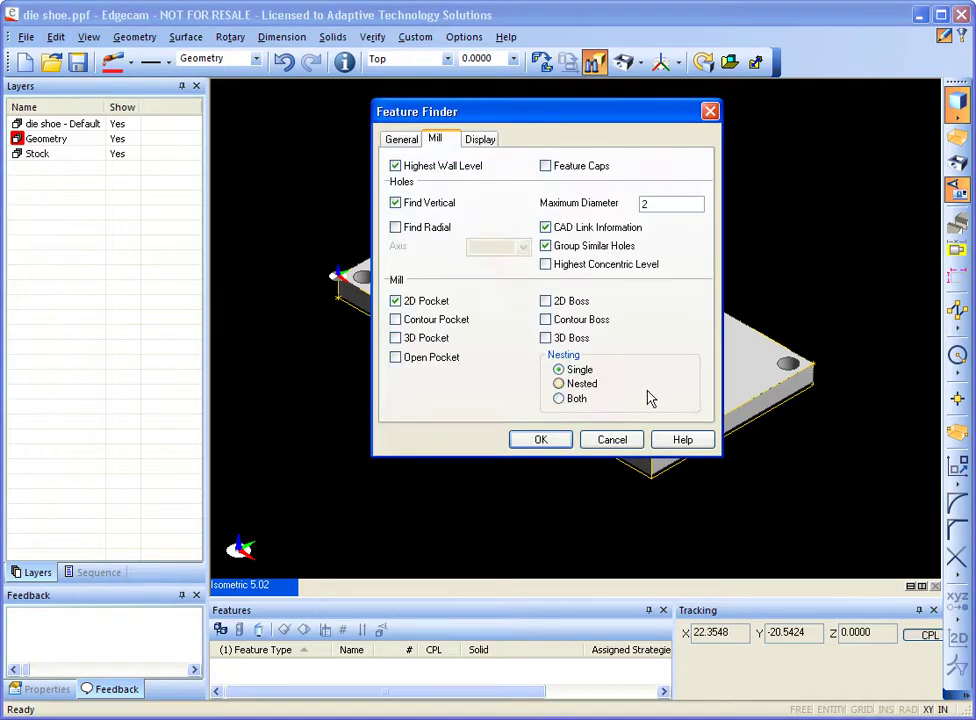
pyautogui.click(541, 446)
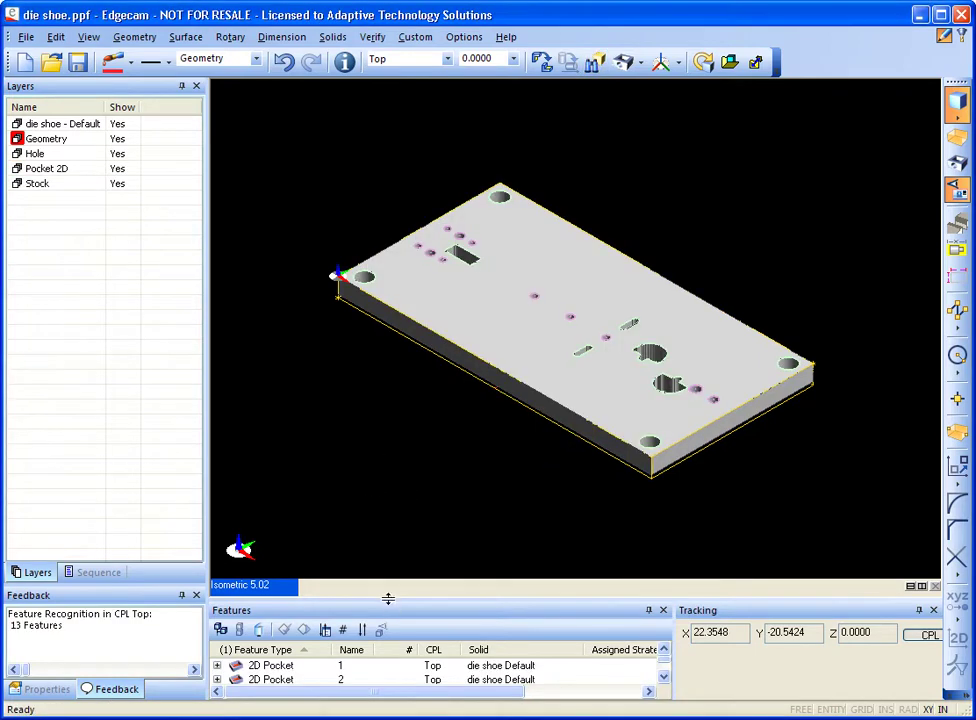
pyautogui.moveTo(388, 598); pyautogui.dragTo(383, 390)
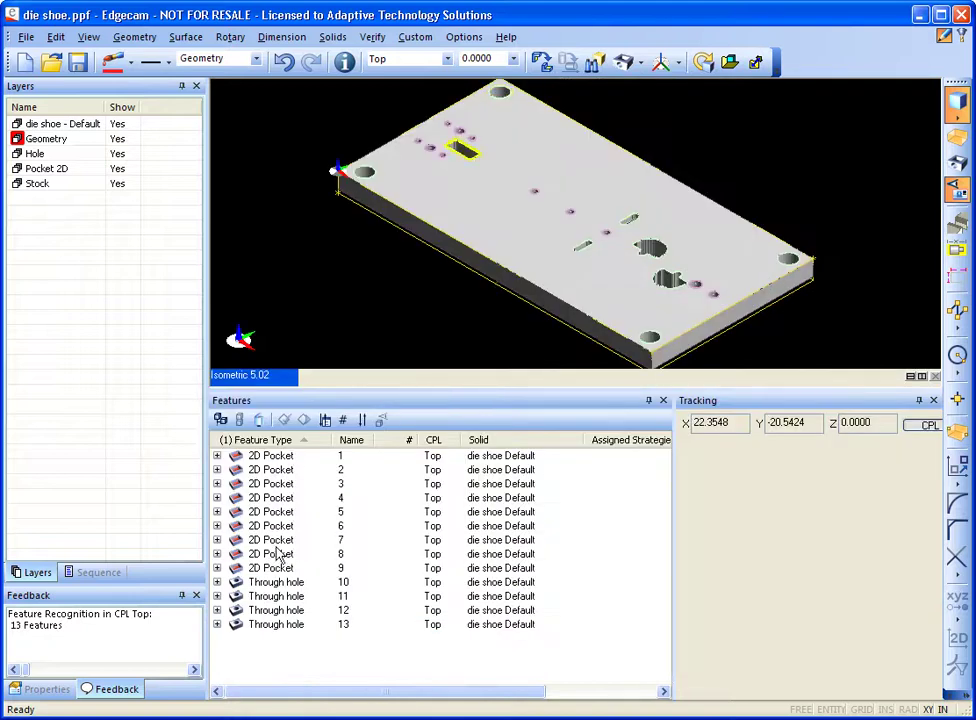
pyautogui.moveTo(498, 391); pyautogui.dragTo(494, 584)
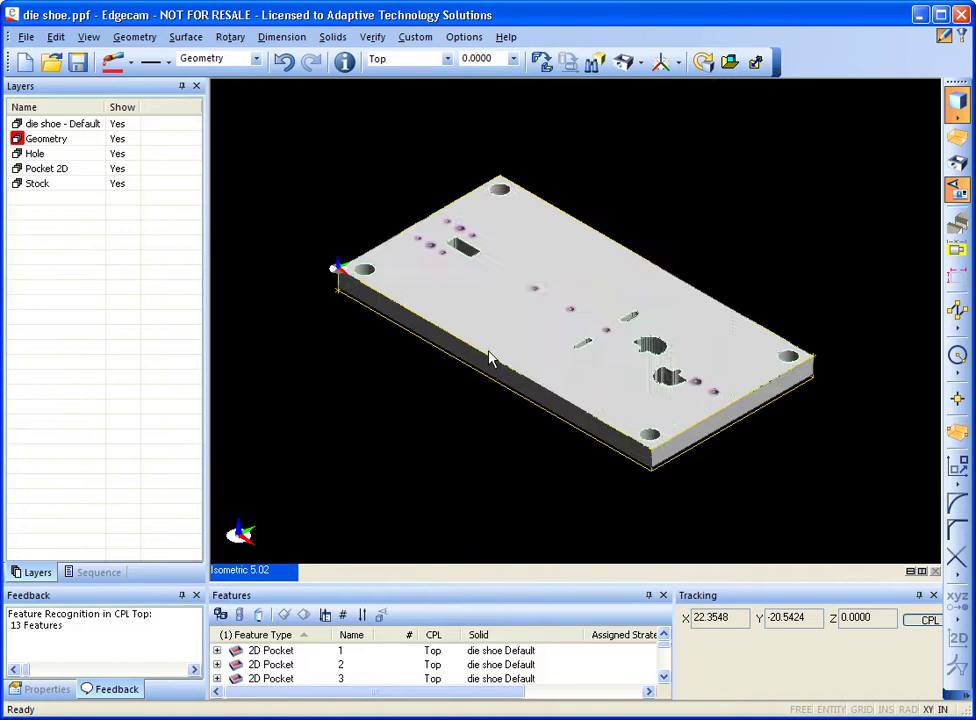
# Step: Create a Doosan machining sequence with Table Location mating and a mating offset at the midpoint of the line under the stock
pyautogui.click(960, 36)
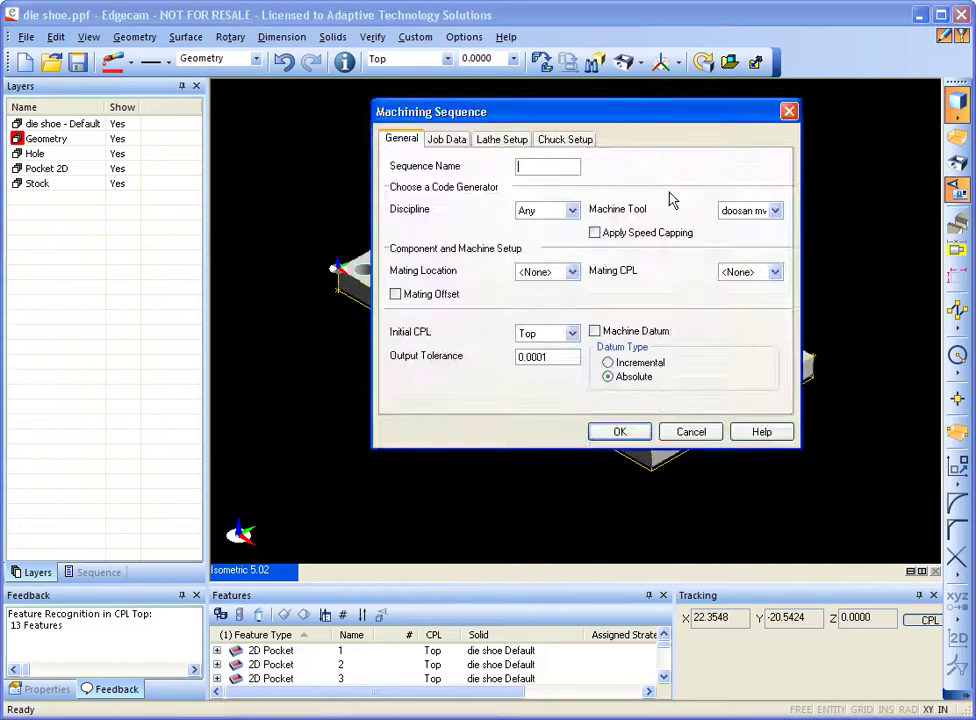
pyautogui.click(565, 274)
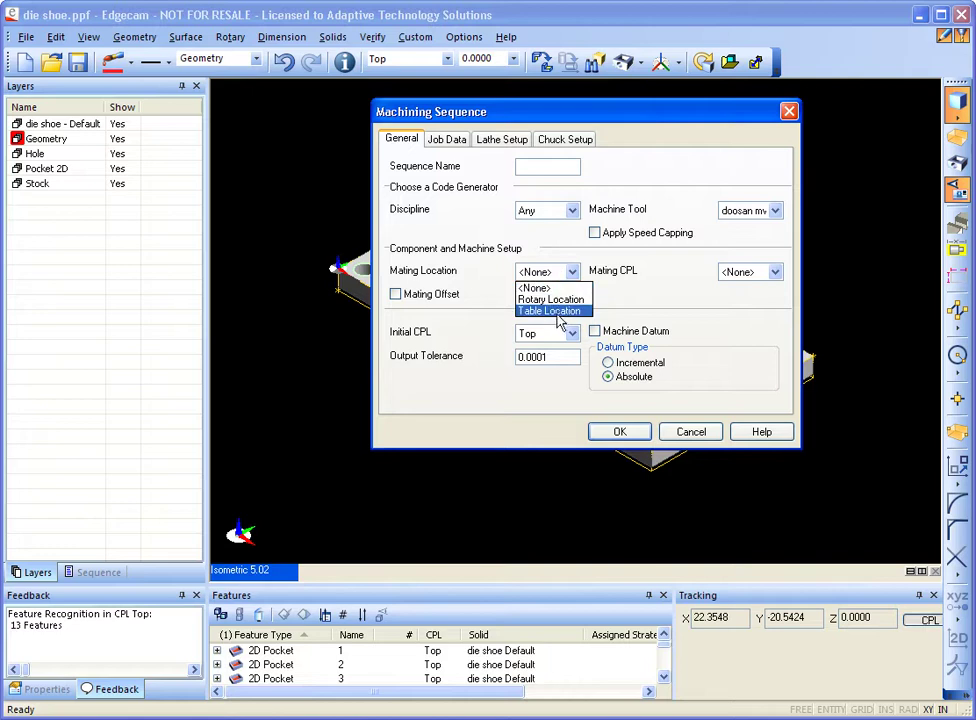
pyautogui.click(556, 312)
pyautogui.click(418, 299)
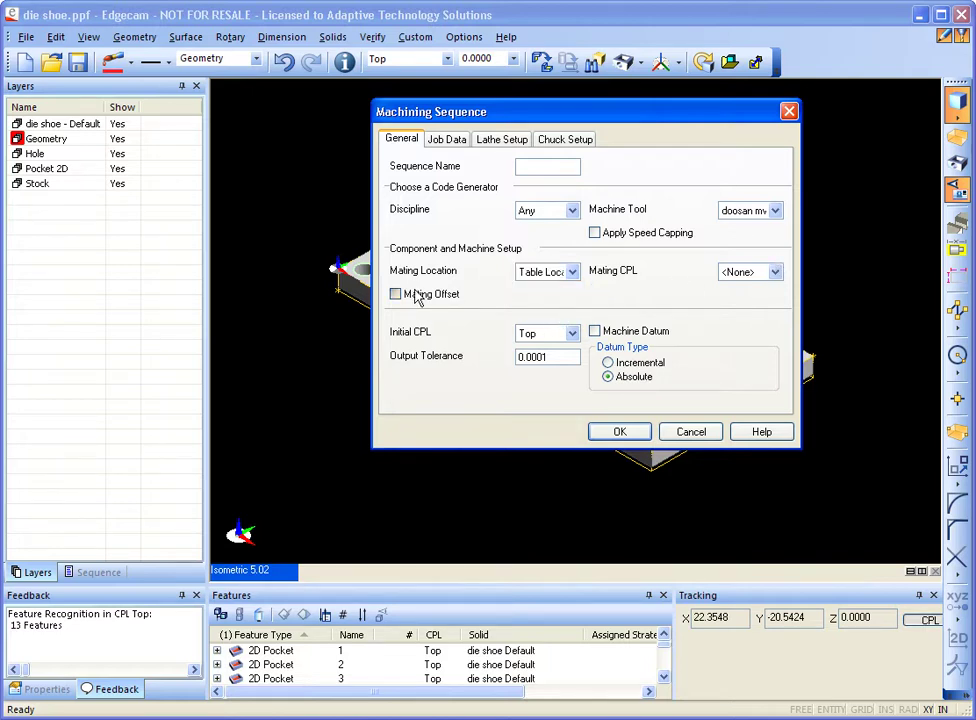
pyautogui.click(644, 438)
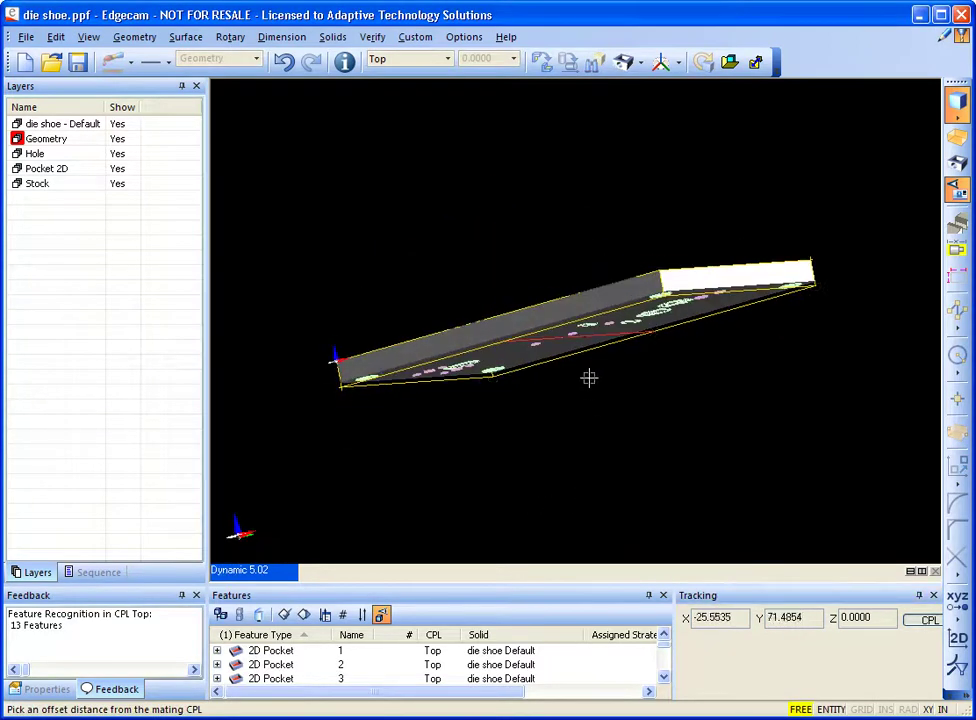
pyautogui.click(581, 338)
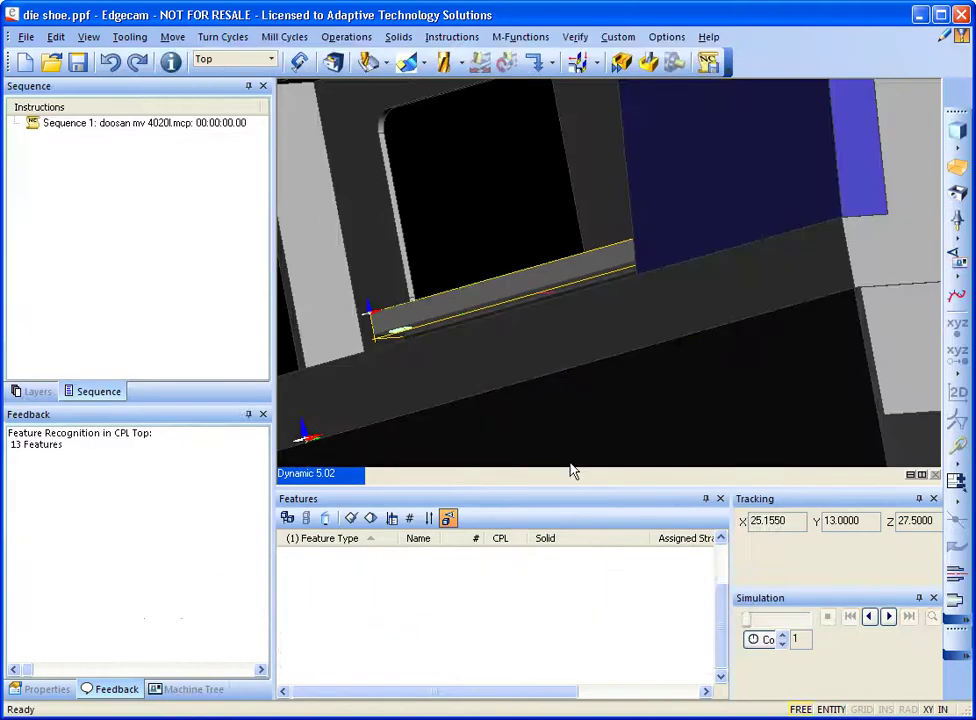
# Step: Switch to the Isometric view and hide the machine graphics around the die shoe
pyautogui.moveTo(590, 285); pyautogui.dragTo(680, 290, button='middle')
pyautogui.moveTo(575, 258); pyautogui.dragTo(608, 211, button='middle')
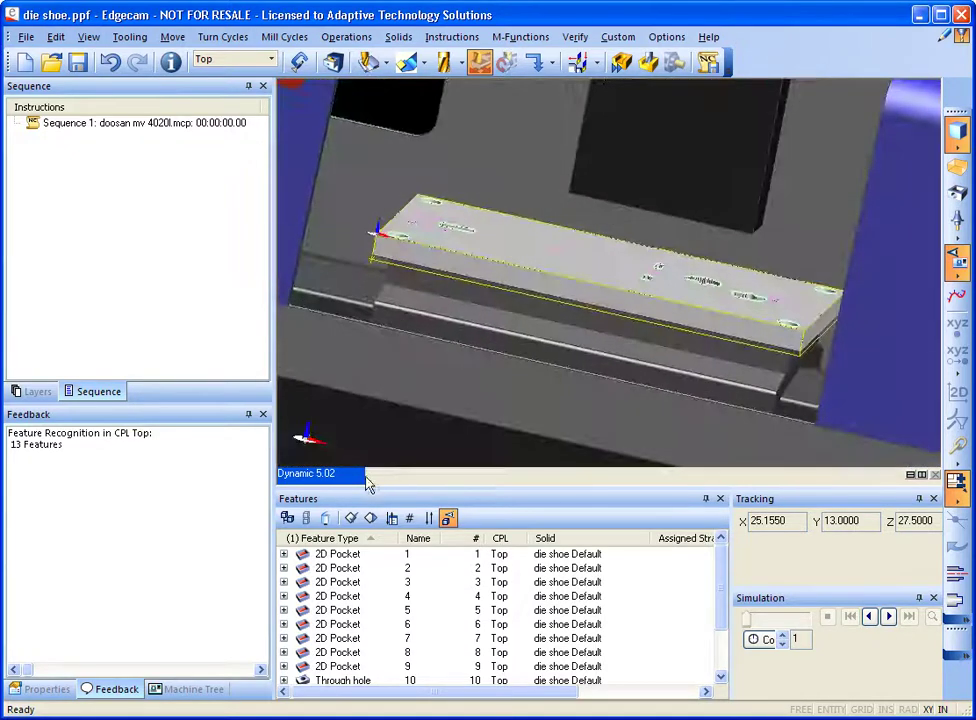
pyautogui.rightClick(340, 472)
pyautogui.click(333, 586)
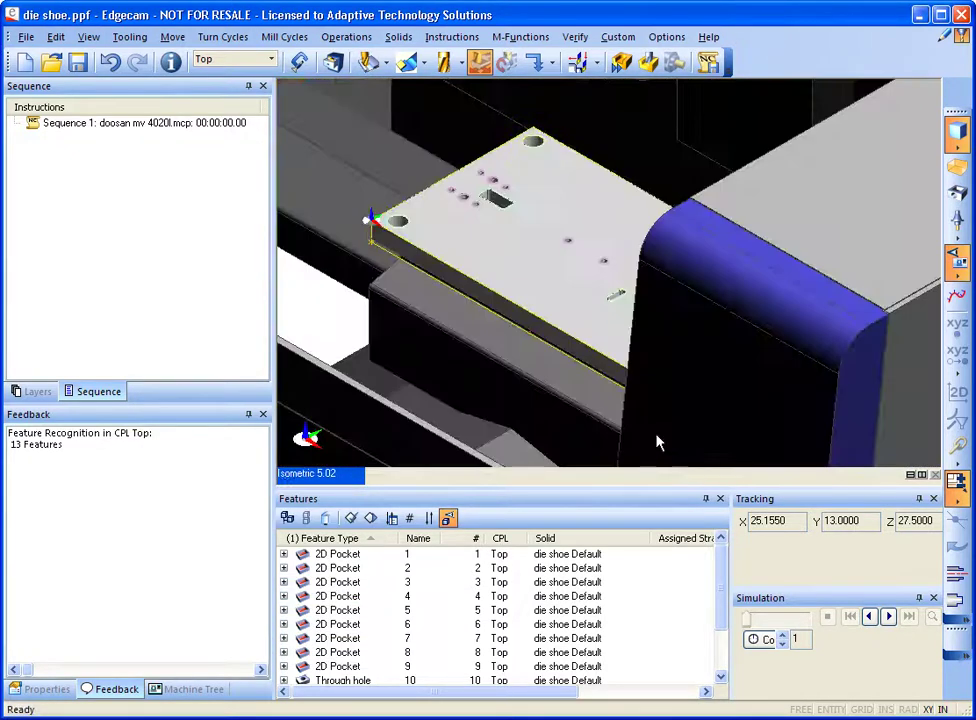
pyautogui.click(955, 262)
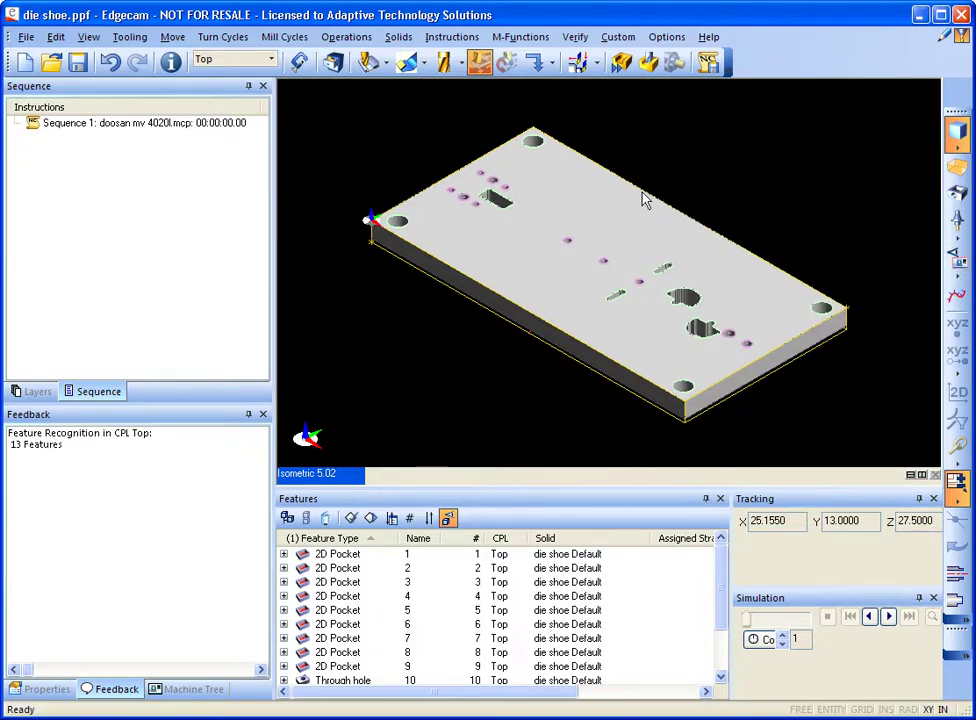
# Step: Automatically assign machining strategies to the die shoe features, apply them to generate the instructions, and inspect the toolpaths
pyautogui.click(351, 518)
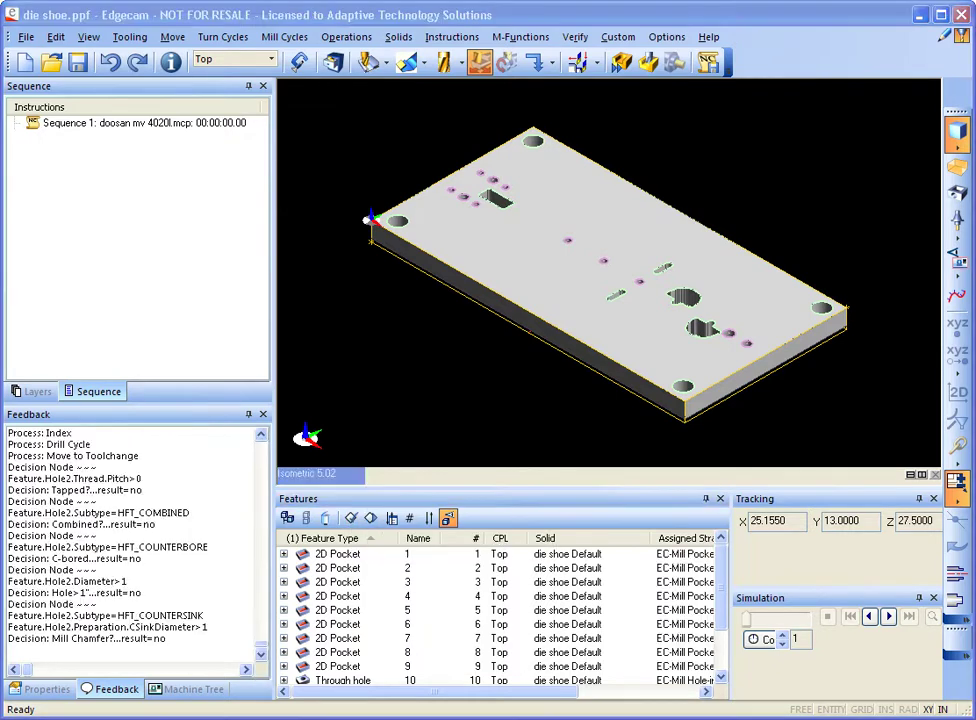
pyautogui.click(370, 519)
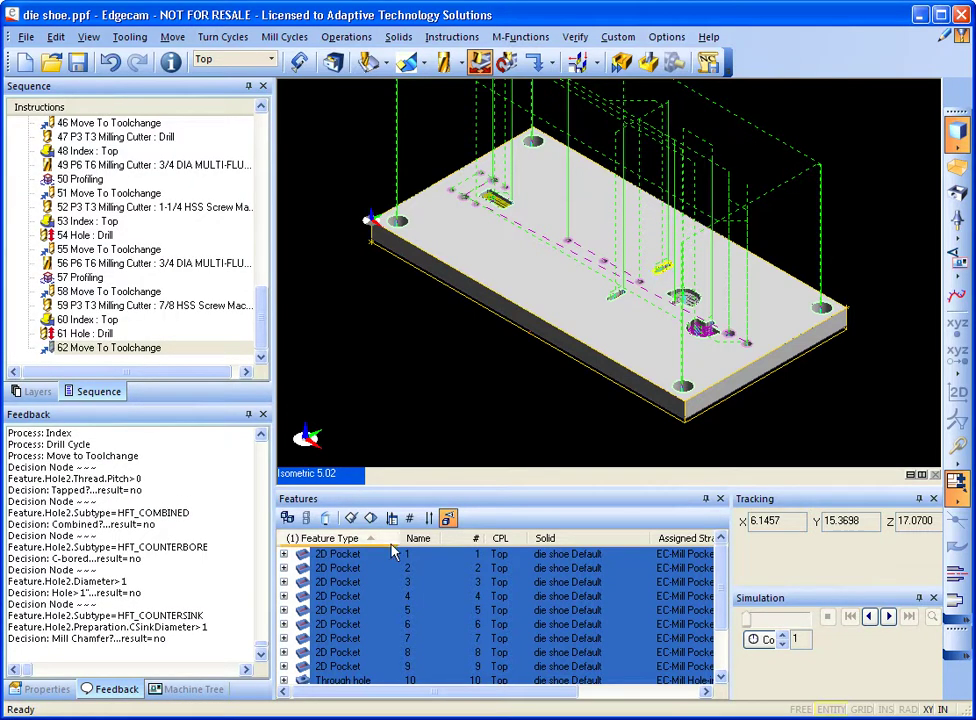
pyautogui.scroll(5, 393, 390)
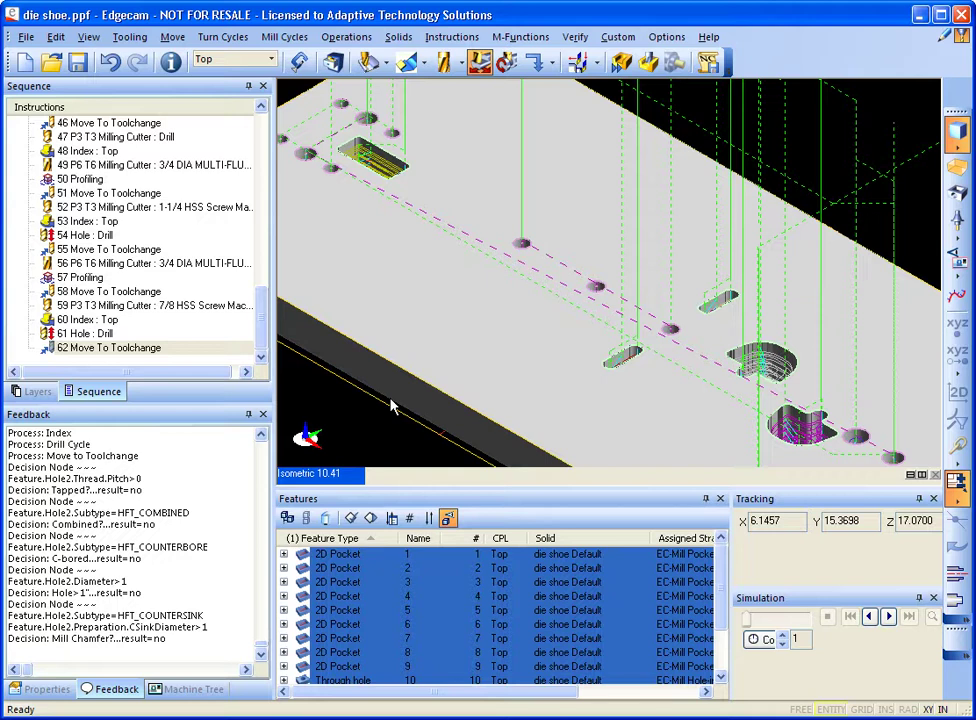
pyautogui.scroll(-3, 407, 391)
pyautogui.moveTo(407, 391); pyautogui.dragTo(672, 310, button='middle')
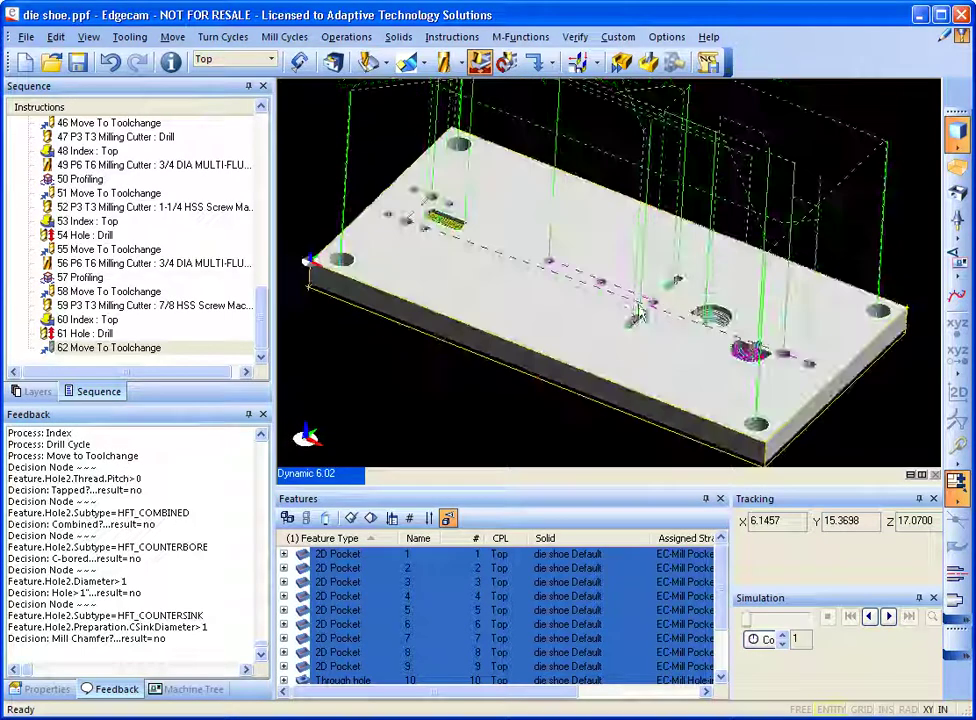